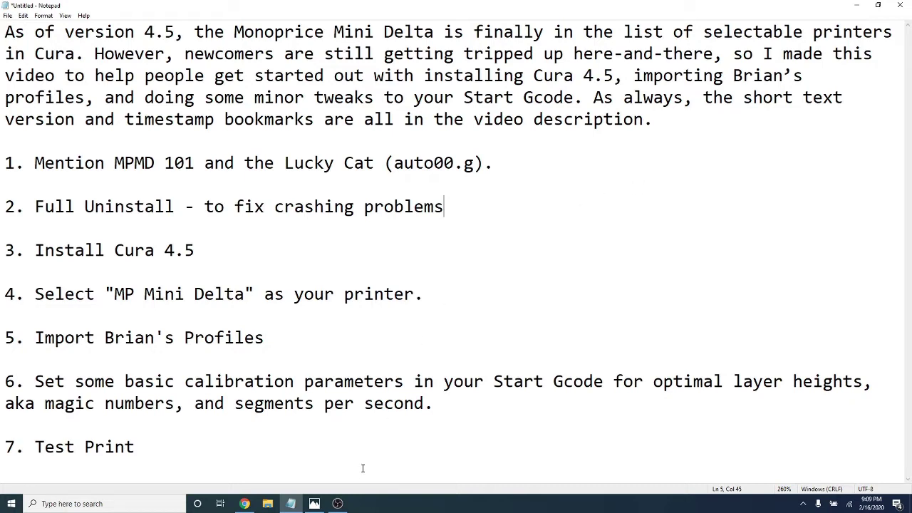
In the Mini Delta 101 guide, select the 'Printing your first Cat (or how to test the printer)' heading
left_click(244, 504)
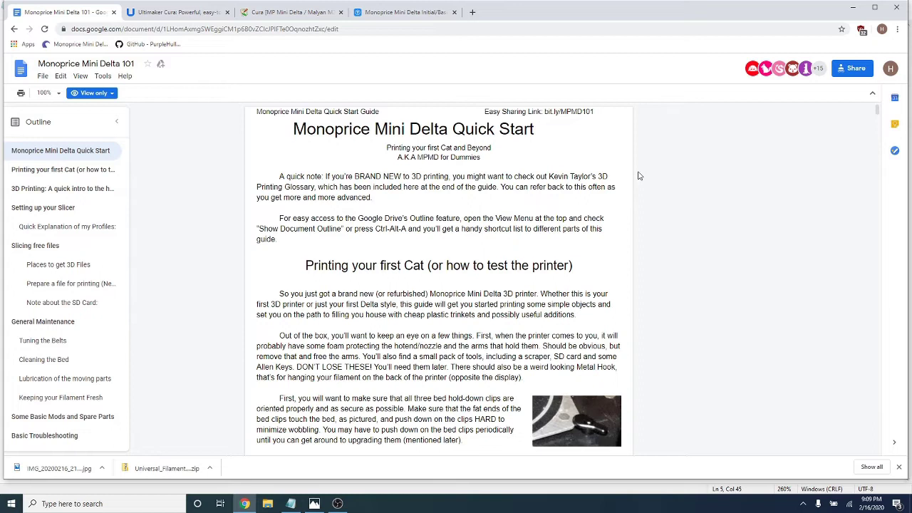
left_click_drag(304, 261, 564, 271)
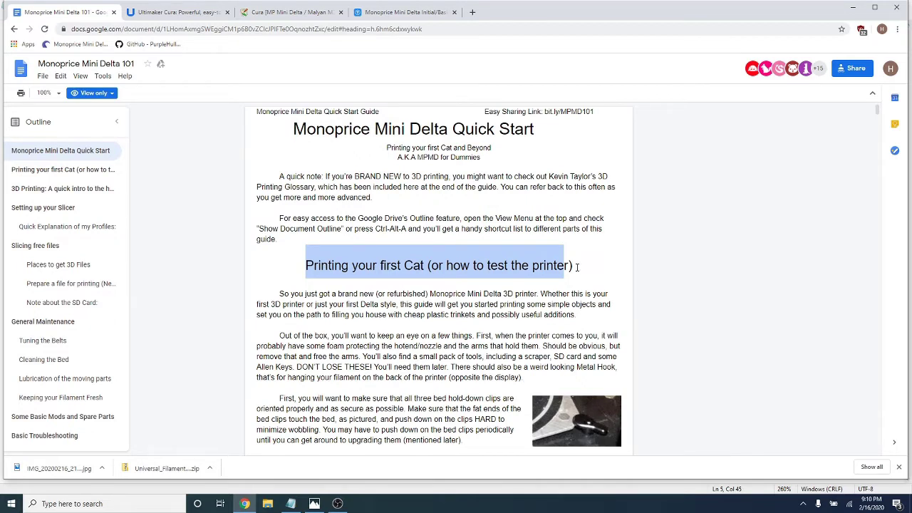
Scroll to the end of the Thingiverse Mini Delta Gcode calibration page, then return to the Notepad outline
left_click(388, 12)
left_click_drag(895, 213, 884, 285)
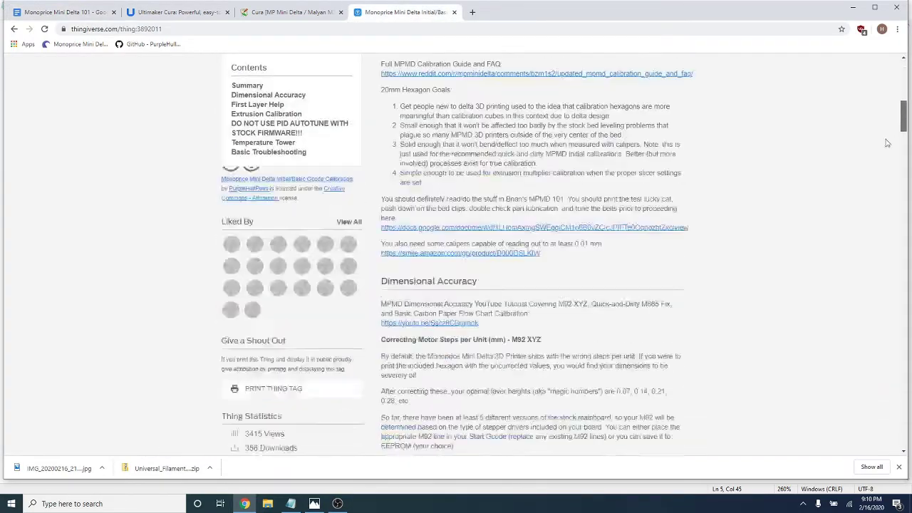
left_click_drag(904, 79, 895, 213)
left_click_drag(884, 285, 888, 340)
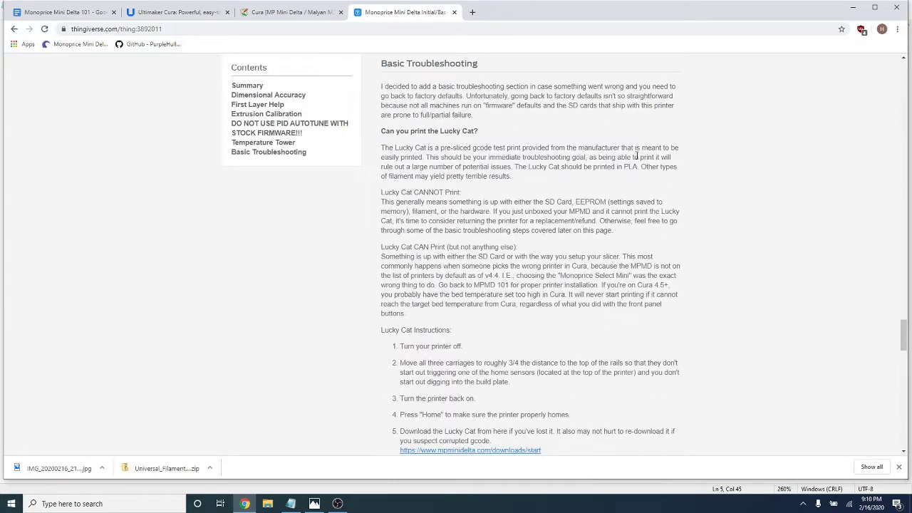
scroll(683, 189, "down", 10)
scroll(686, 184, "down", 5)
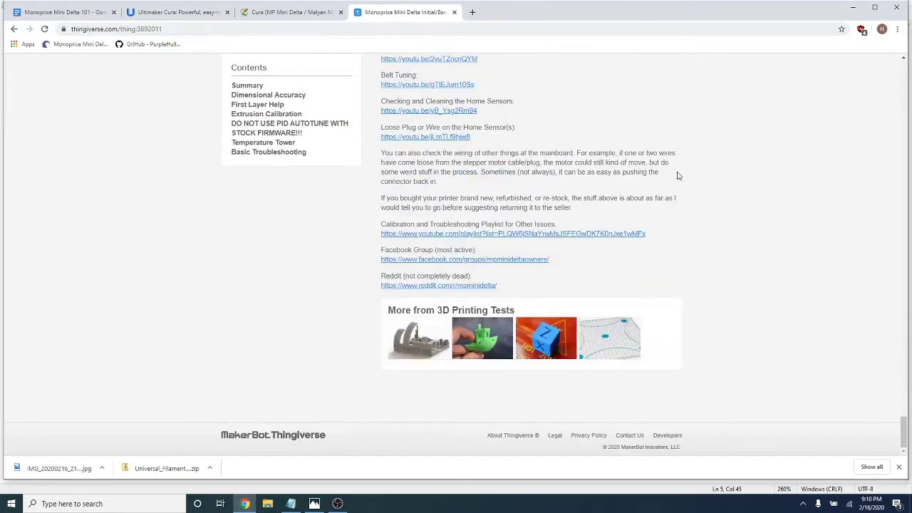
left_click(71, 12)
left_click(292, 504)
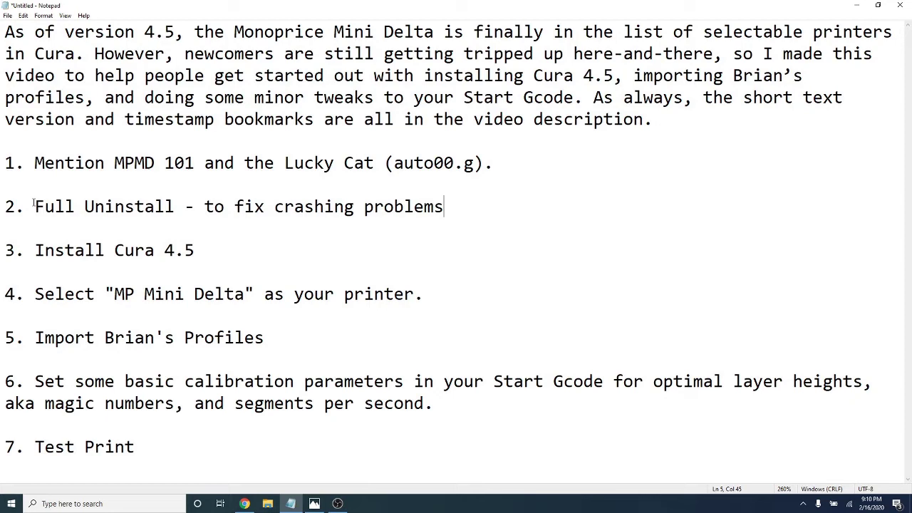
Search 'add or re' to reach Apps & features and uninstall Ultimaker Cura 4.5.0, confirming removal
left_click(6, 508)
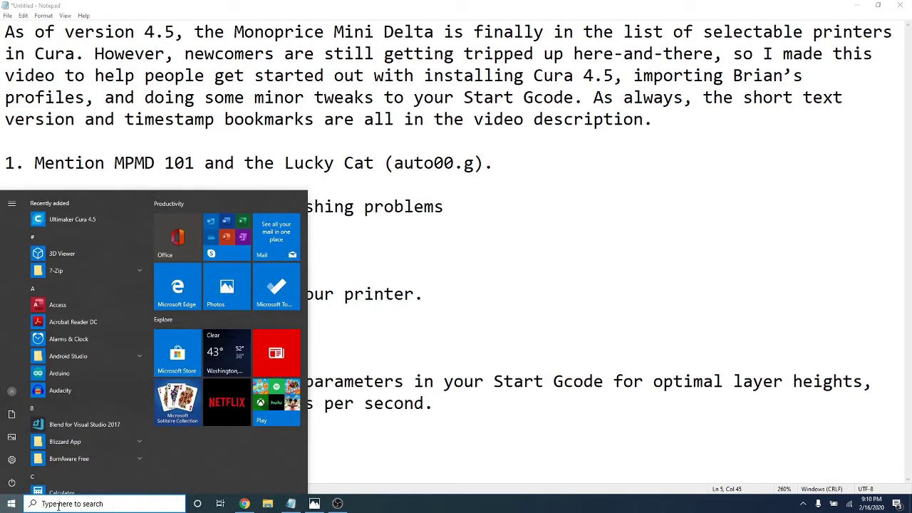
type("add or r")
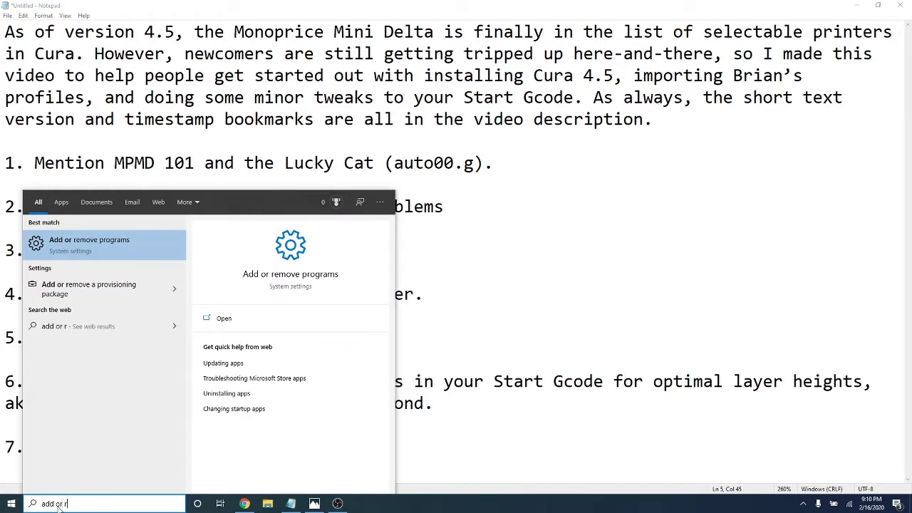
type("e")
left_click(111, 243)
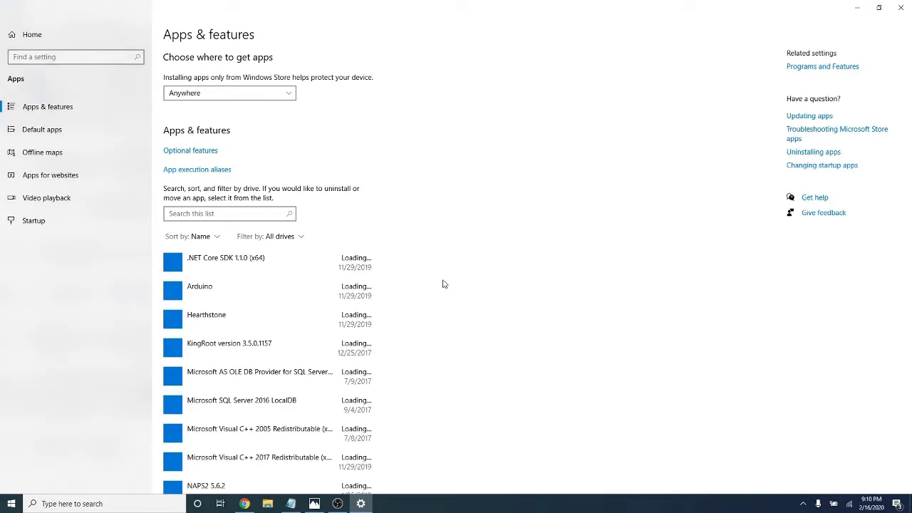
scroll(421, 289, "down", 15)
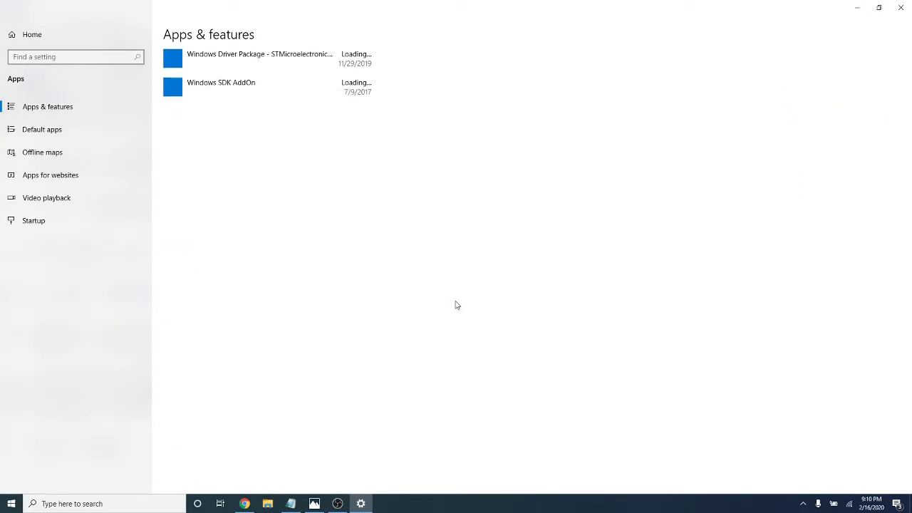
scroll(454, 303, "up", 10)
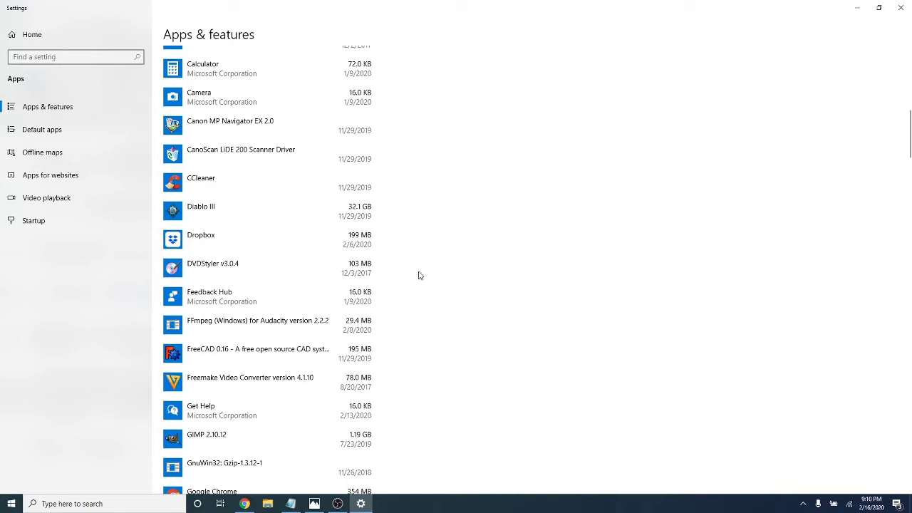
scroll(411, 267, "down", 15)
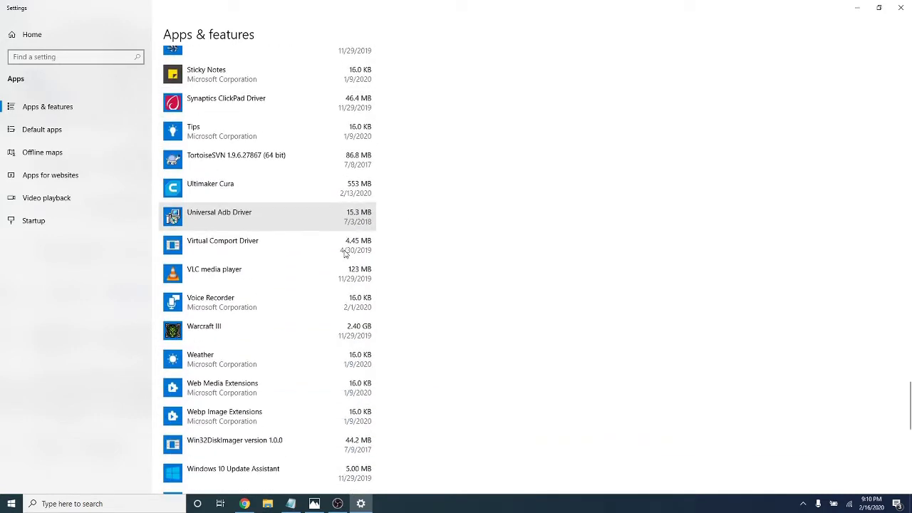
left_click(297, 189)
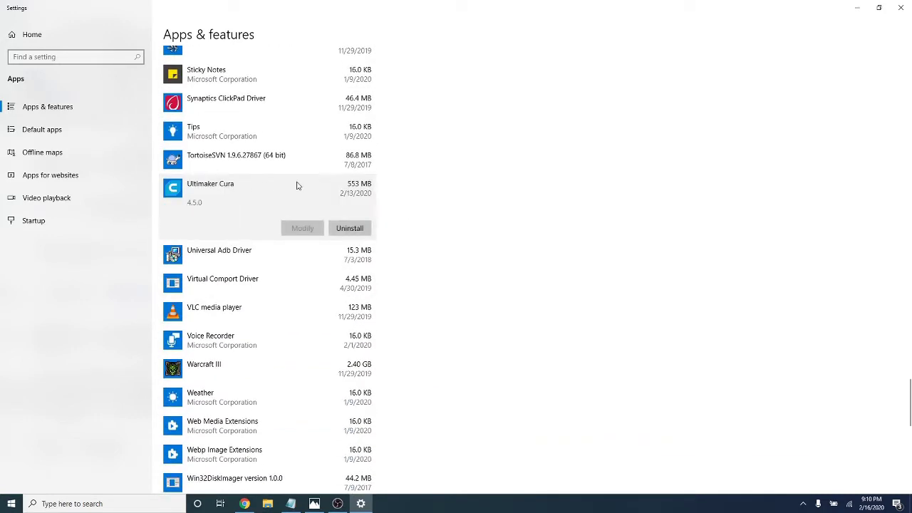
left_click(359, 229)
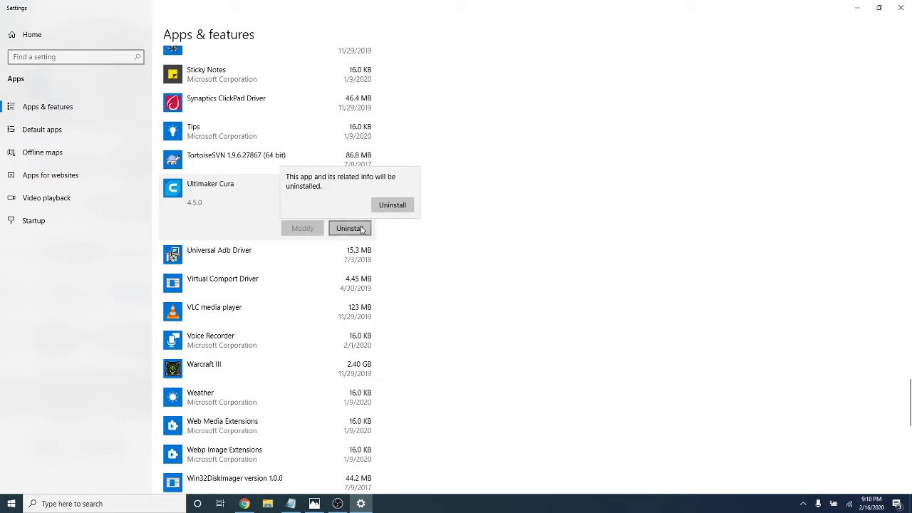
left_click(397, 206)
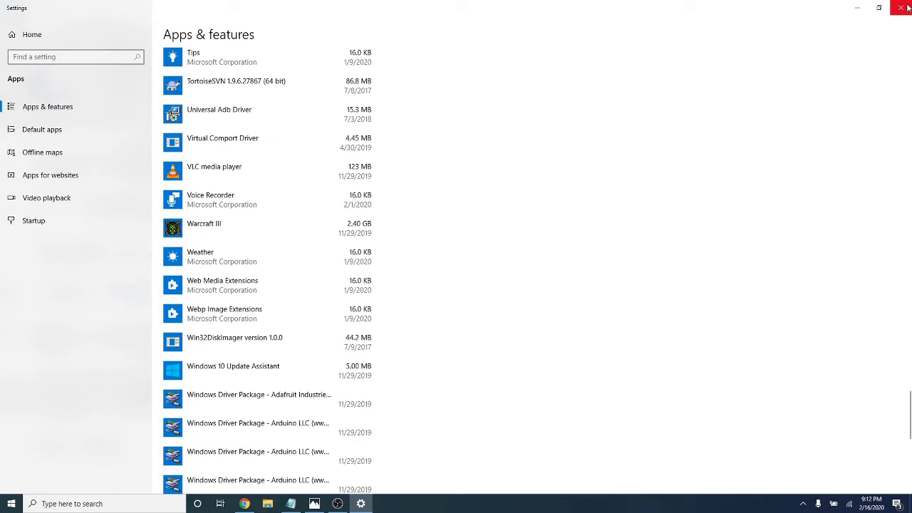
Close Settings, open File Explorer at the user's home folder on C:, and show hidden items
left_click(905, 7)
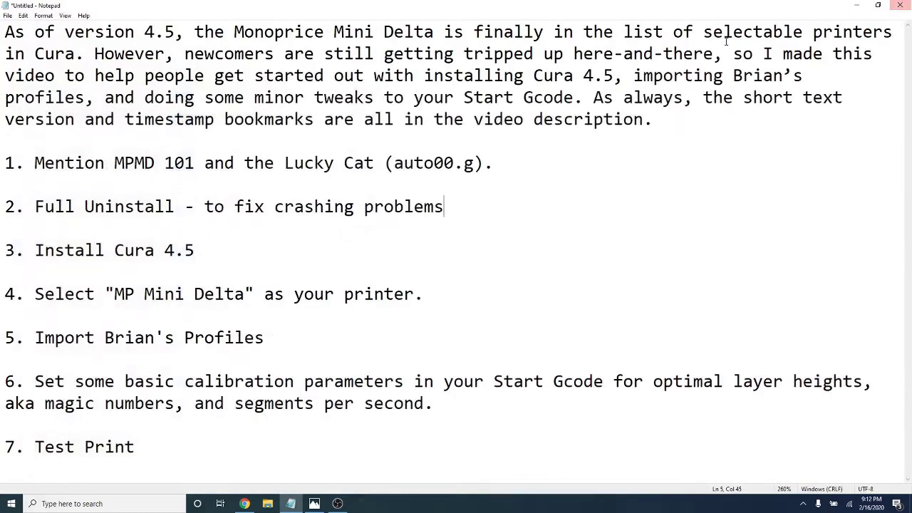
left_click(266, 504)
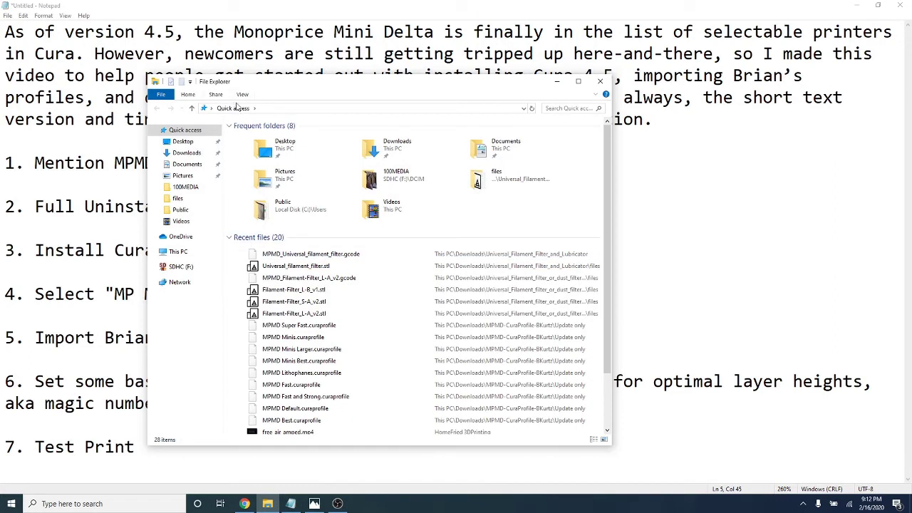
left_click(178, 253)
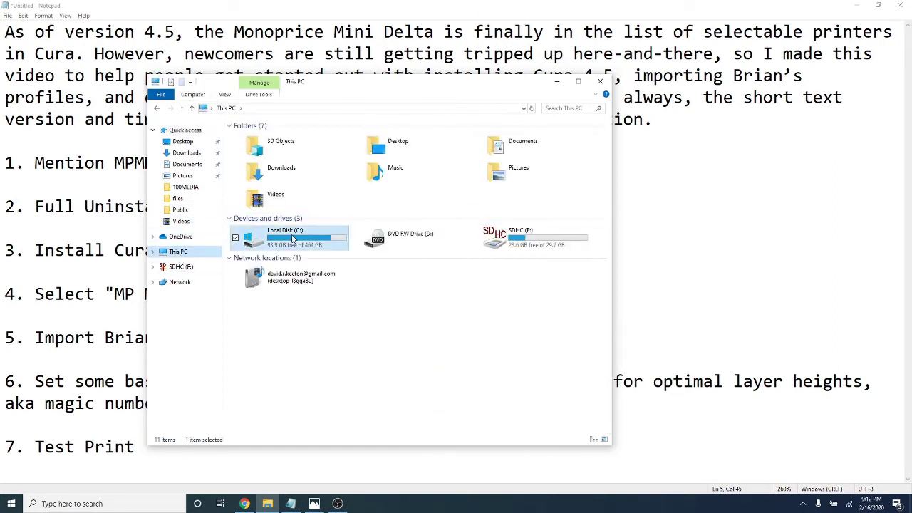
double_click(292, 238)
double_click(279, 226)
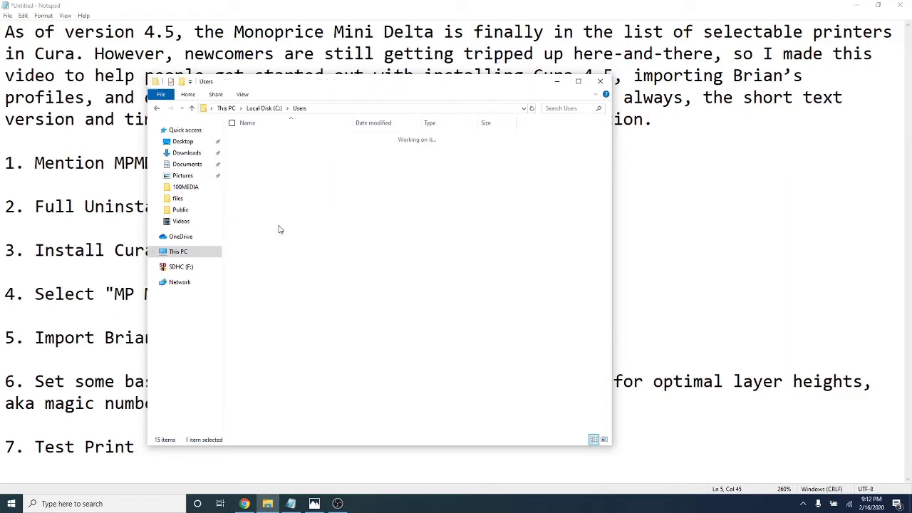
double_click(278, 157)
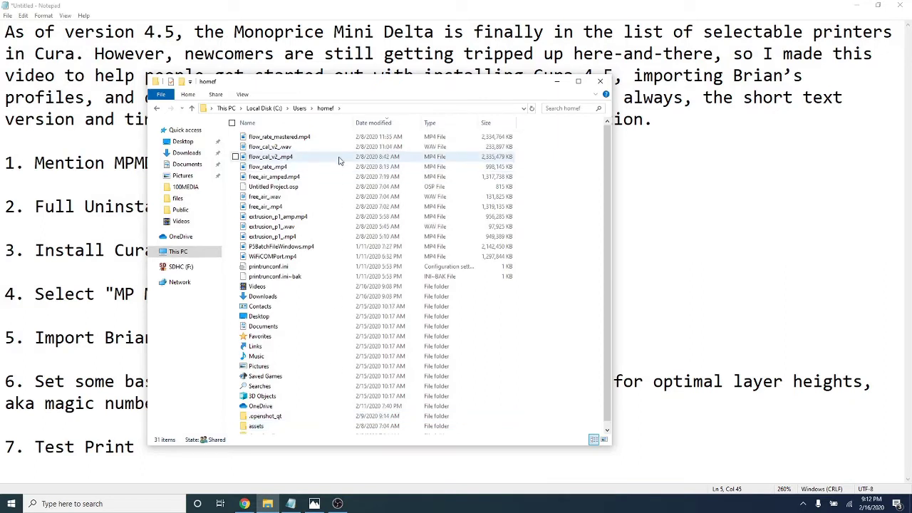
left_click(242, 94)
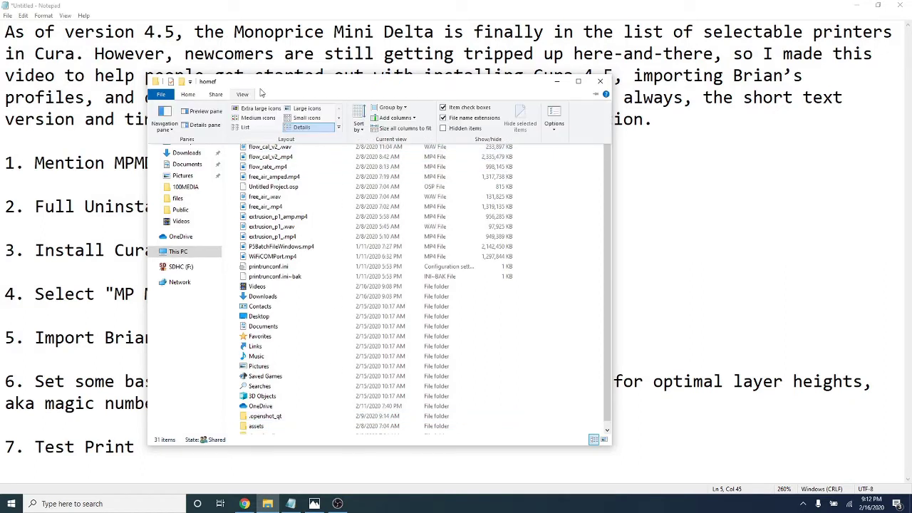
left_click(464, 128)
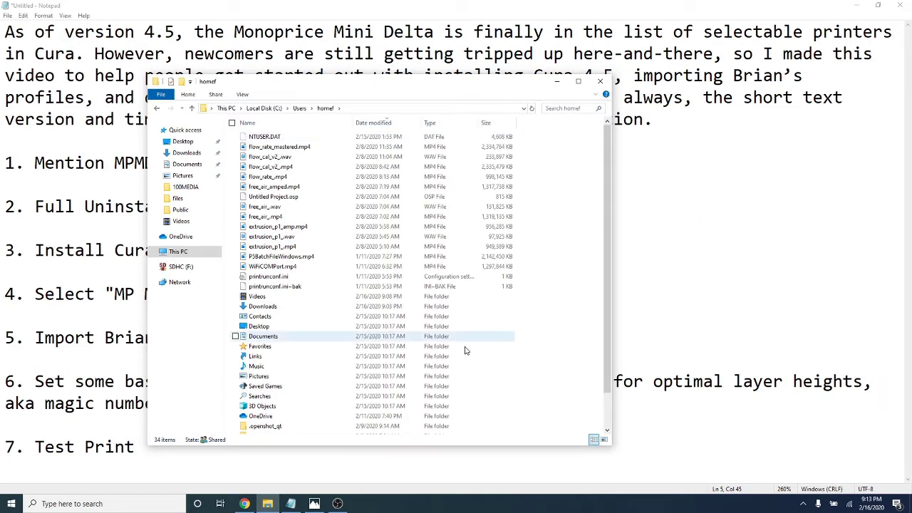
scroll(343, 377, "down", 1)
scroll(329, 417, "up", 1)
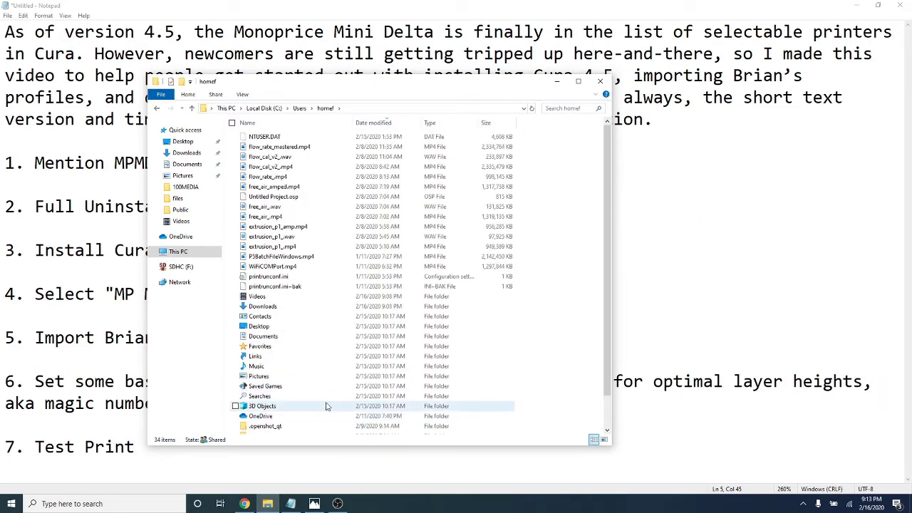
Delete the cura folder from the user's AppData\Roaming folder
left_click(299, 108)
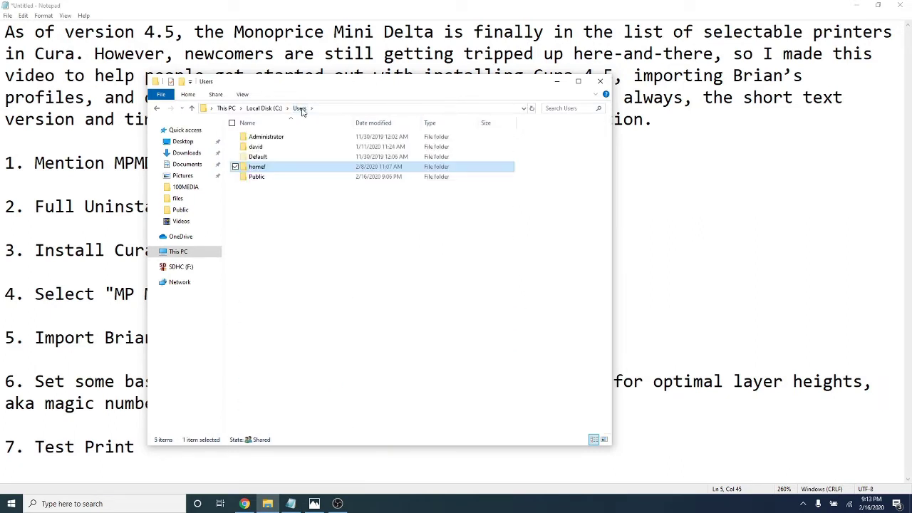
double_click(267, 172)
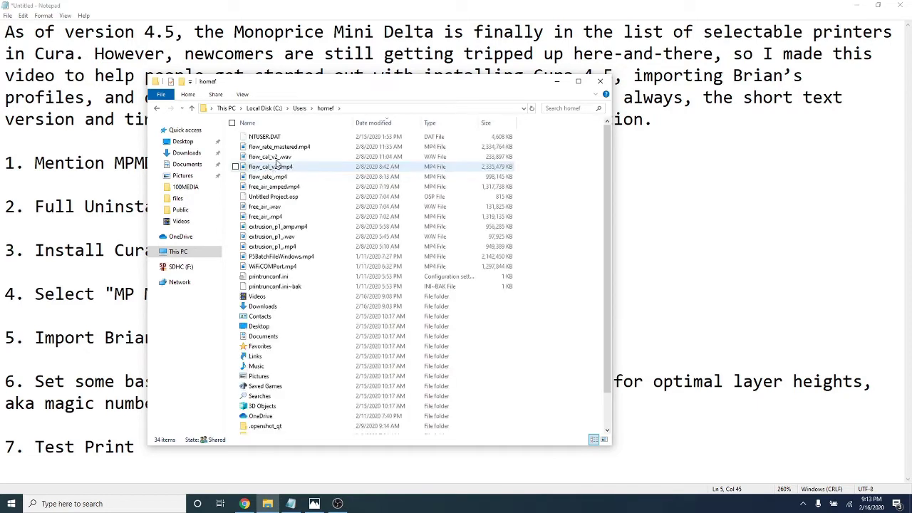
scroll(335, 214, "down", 1)
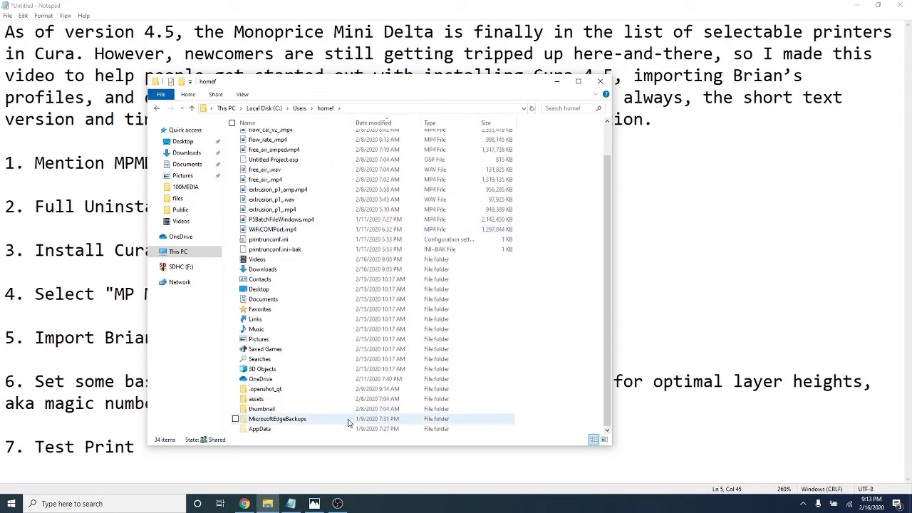
double_click(264, 430)
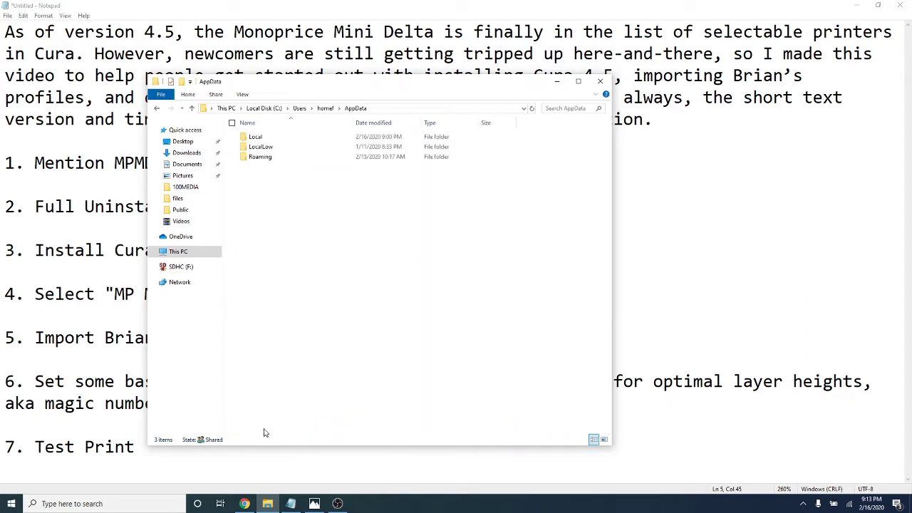
double_click(273, 160)
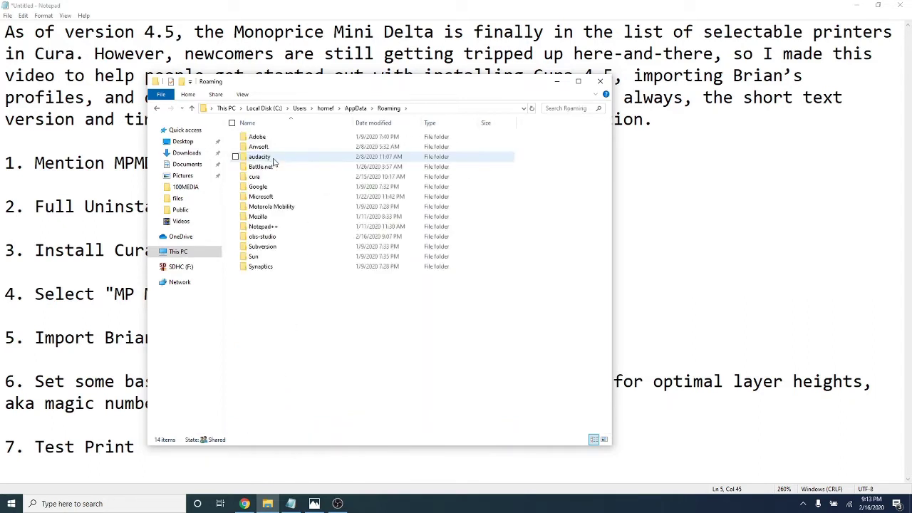
left_click(278, 177)
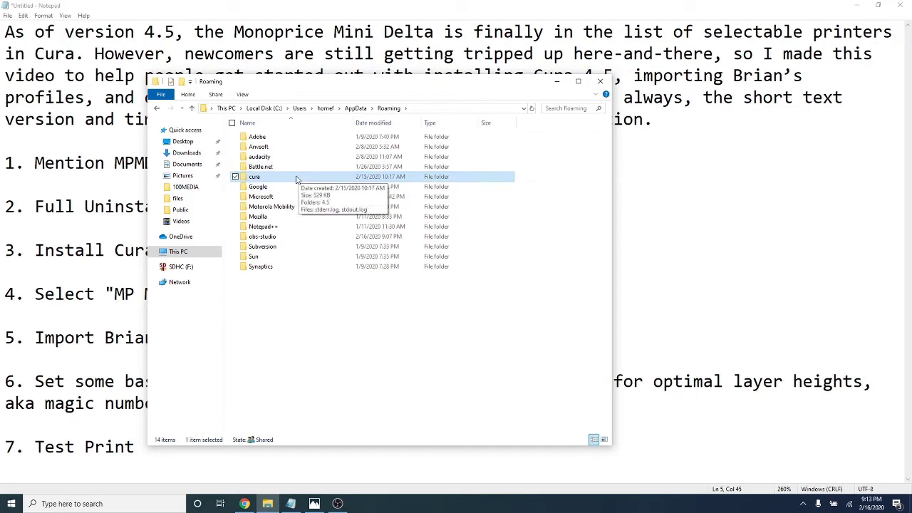
right_click(298, 176)
left_click(207, 412)
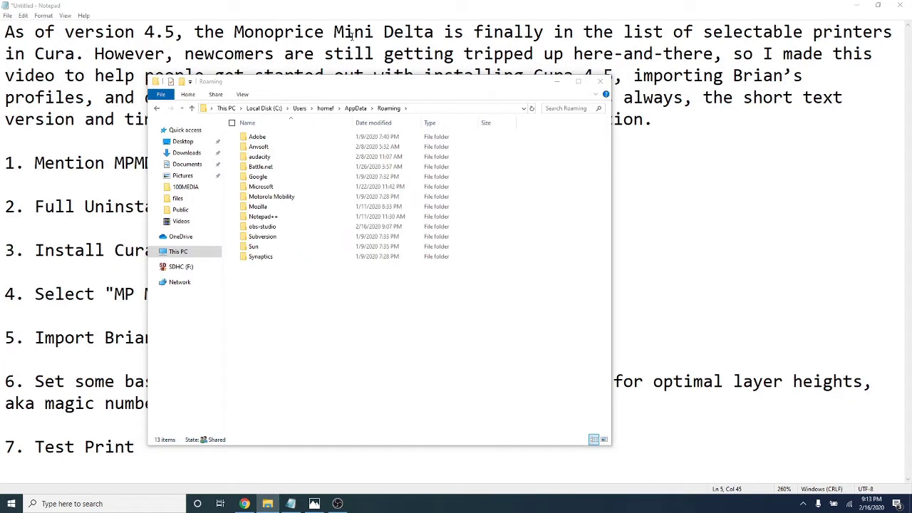
Delete the cura folder from AppData\Local as well
left_click(355, 108)
double_click(279, 137)
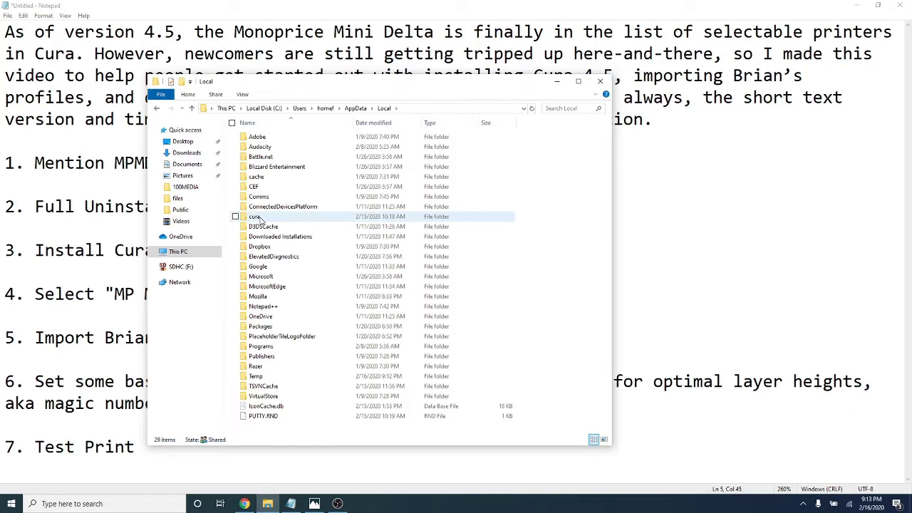
right_click(260, 218)
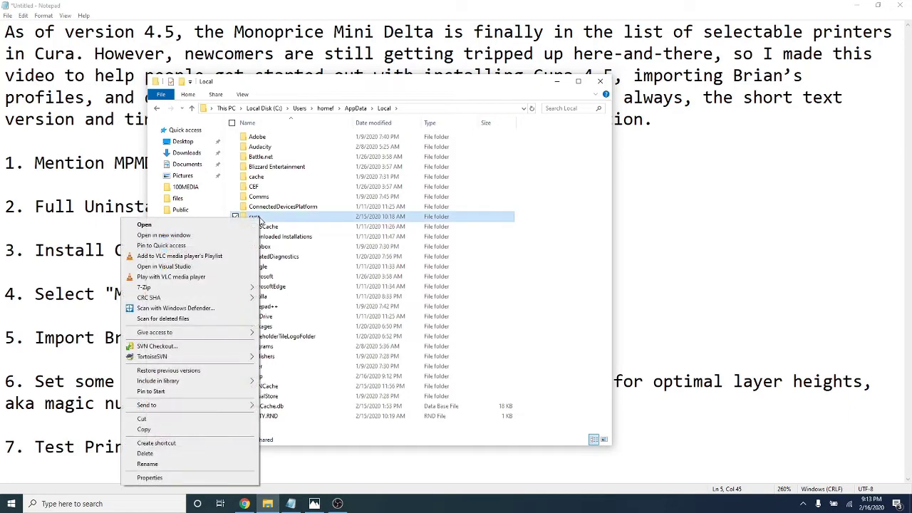
left_click(213, 454)
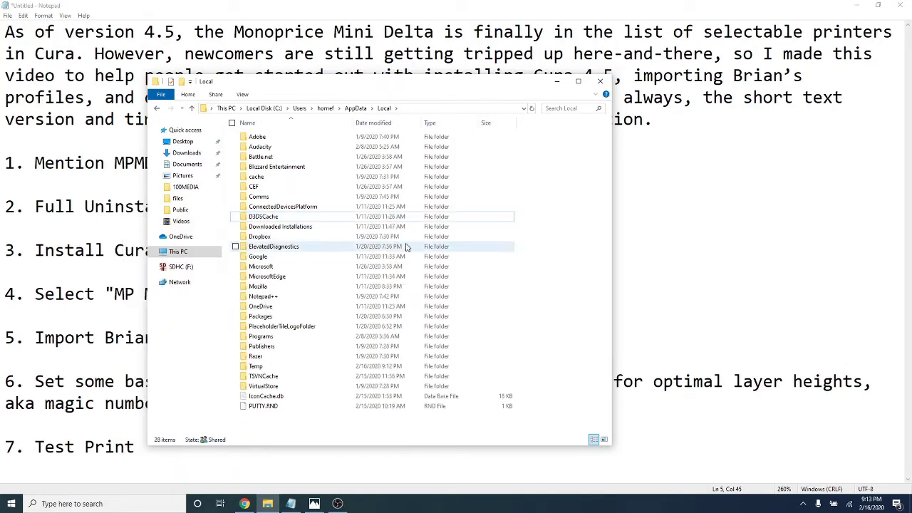
Delete the cura folder from the other user profile's AppData\Roaming folder
left_click(325, 108)
left_click(299, 108)
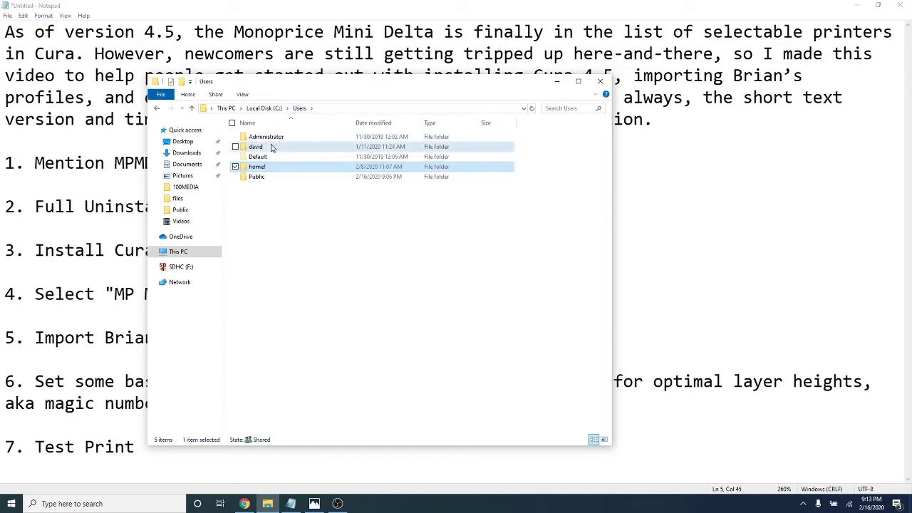
double_click(258, 147)
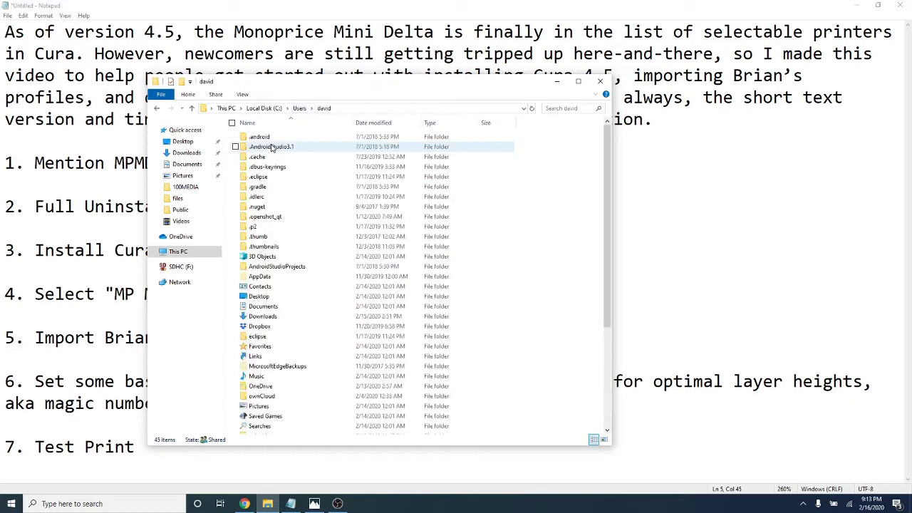
double_click(273, 278)
double_click(283, 158)
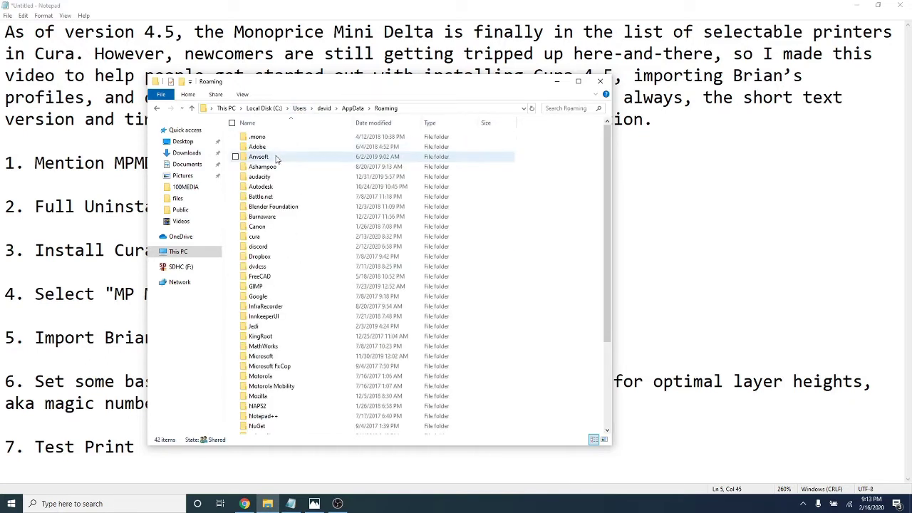
left_click(262, 238)
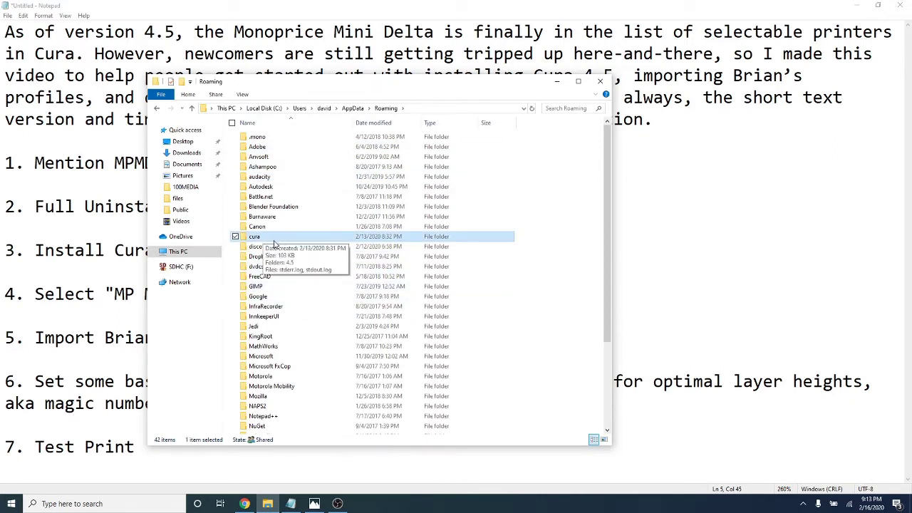
right_click(284, 236)
left_click(170, 462)
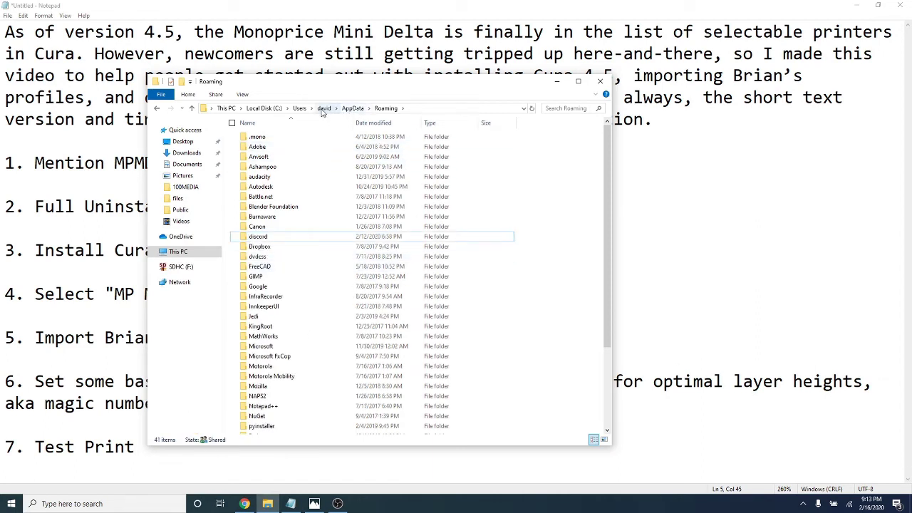
Delete that profile's AppData\Local cura folder too, then close File Explorer
left_click(352, 108)
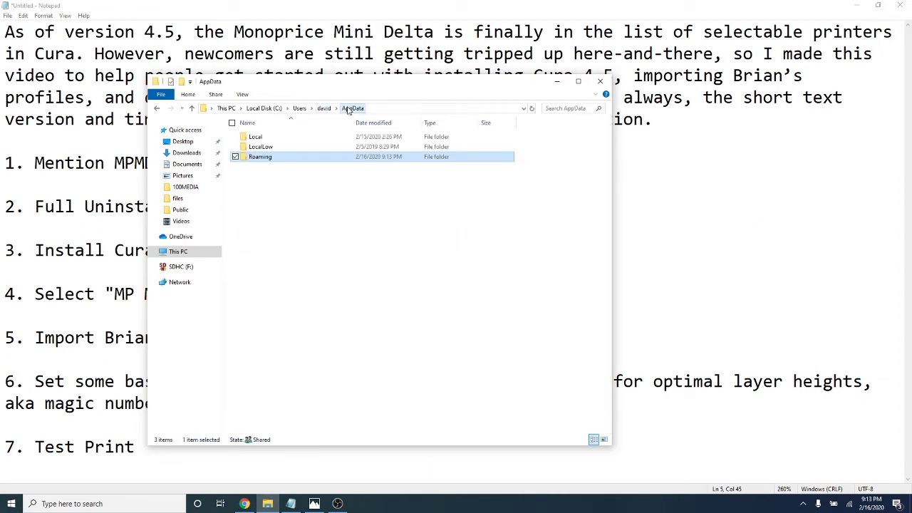
double_click(267, 137)
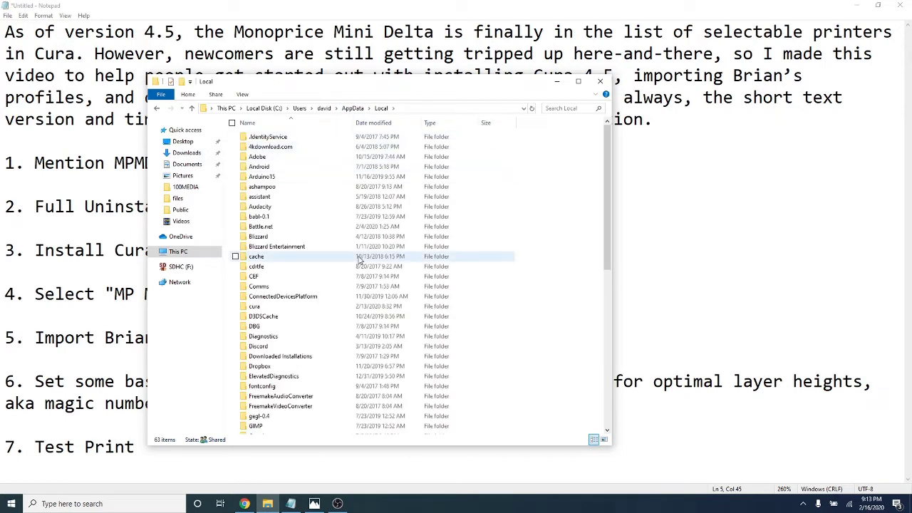
right_click(263, 309)
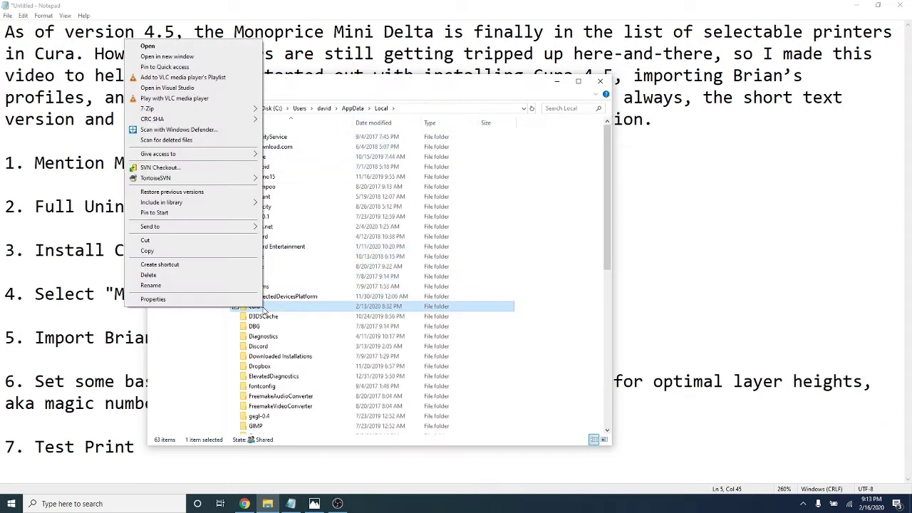
left_click(179, 277)
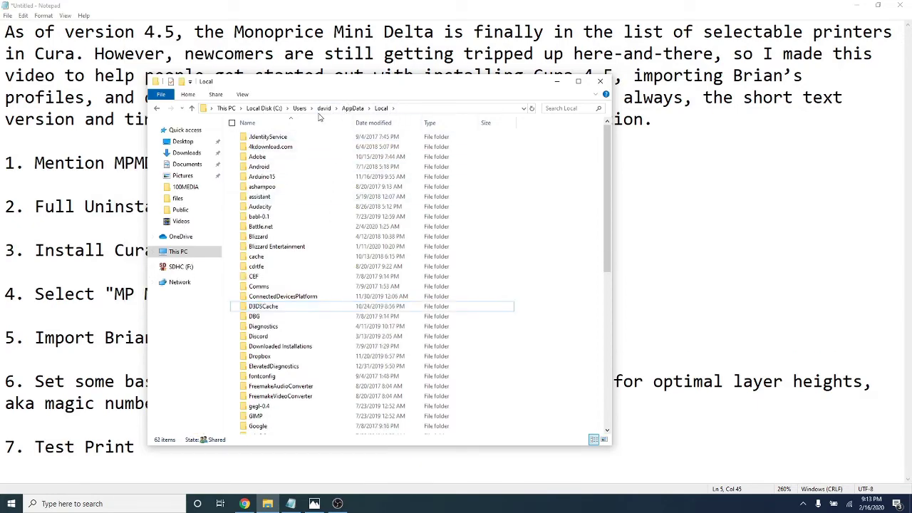
left_click(603, 84)
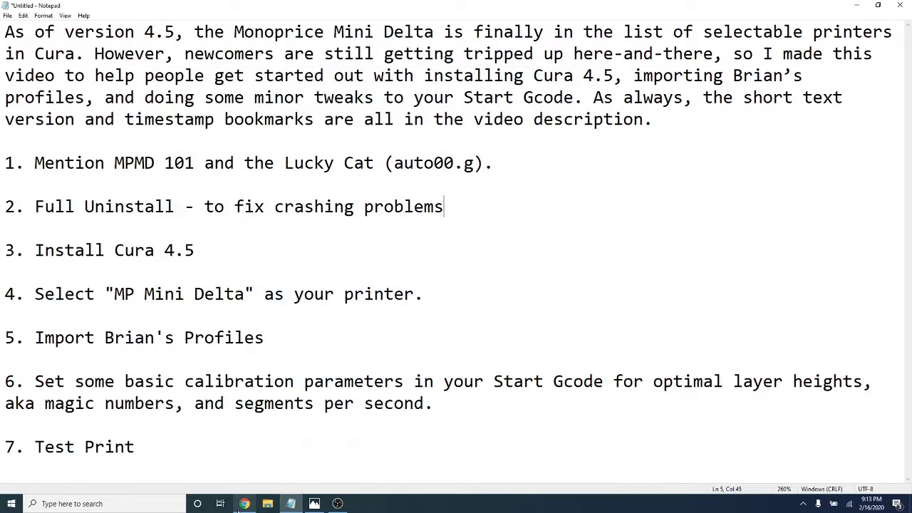
Bring Chrome forward on the Ultimaker Cura download page to reach the 4.5 BETA GitHub release
left_click(244, 504)
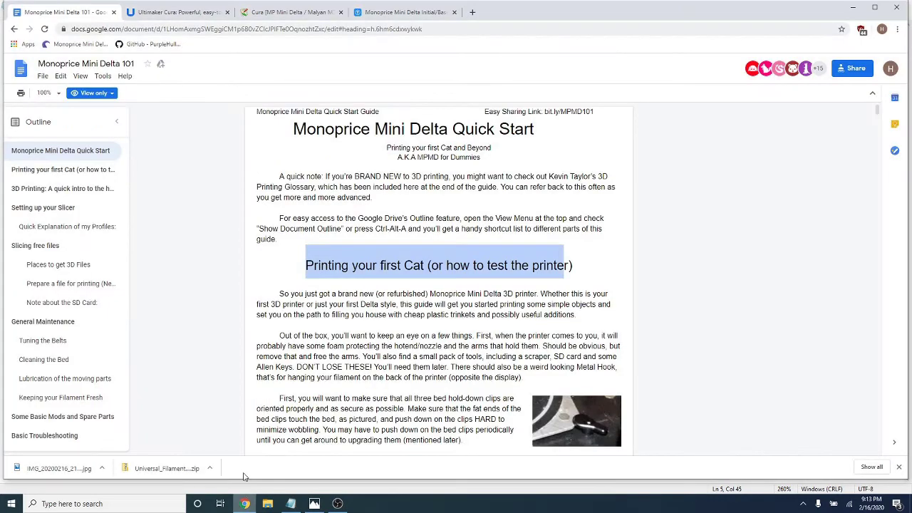
left_click(180, 14)
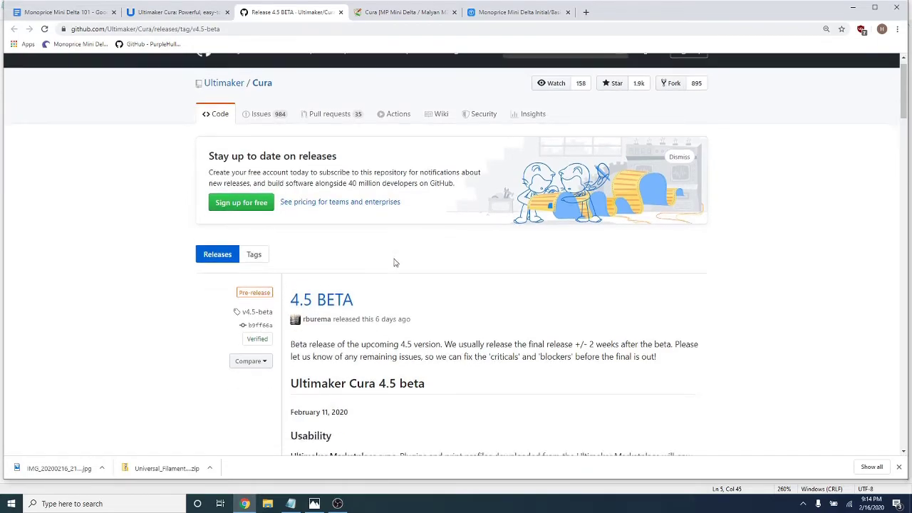
Scroll down the Cura 4.5 BETA release notes toward the Assets list
scroll(394, 252, "down", 20)
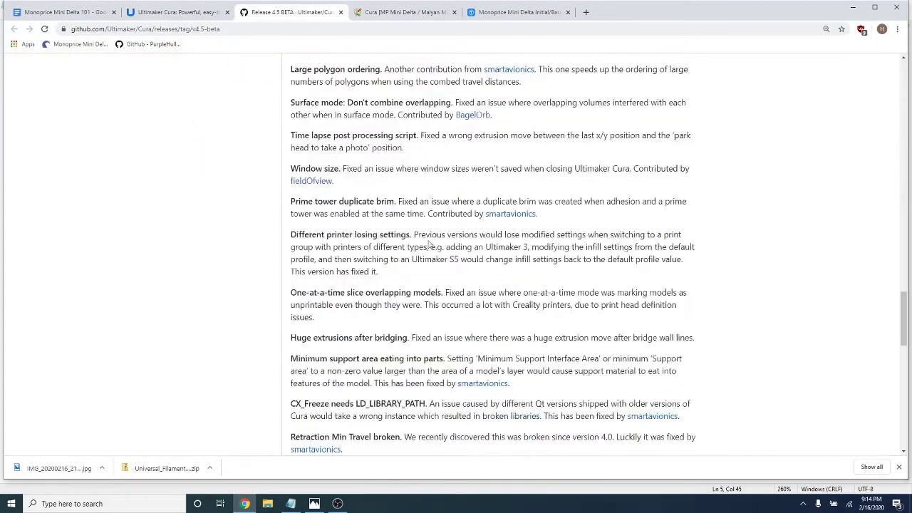
scroll(435, 238, "down", 5)
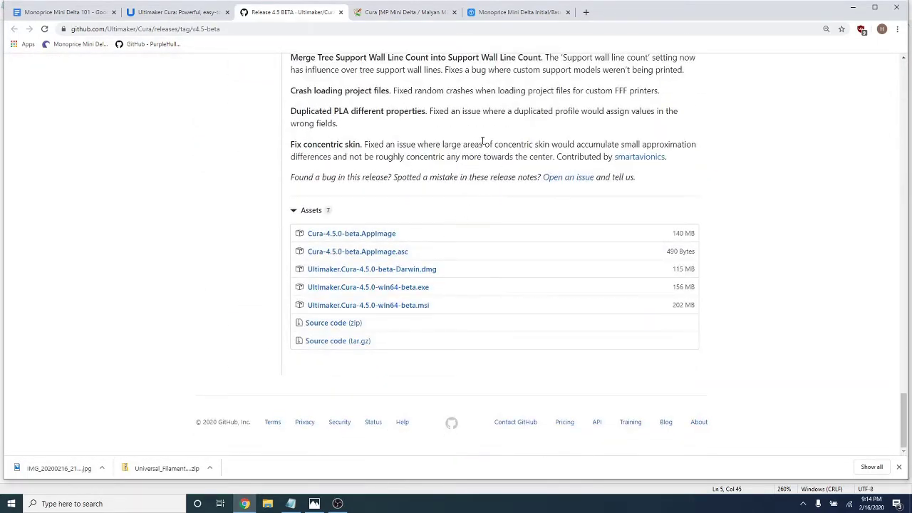
Download Ultimaker.Cura-4.5.0-win64-beta.msi and the MPMD profile zip for Cura 3.6+ from the mpminidelta wiki
left_click(422, 309)
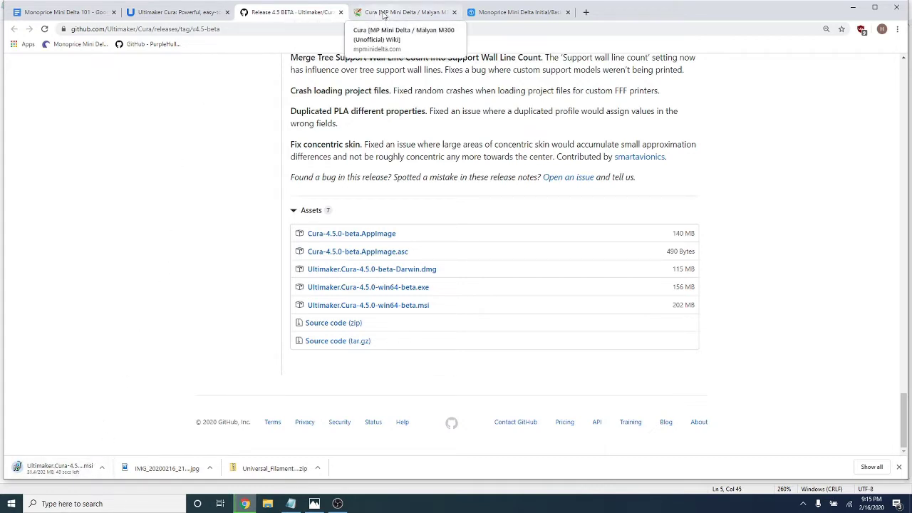
left_click(385, 13)
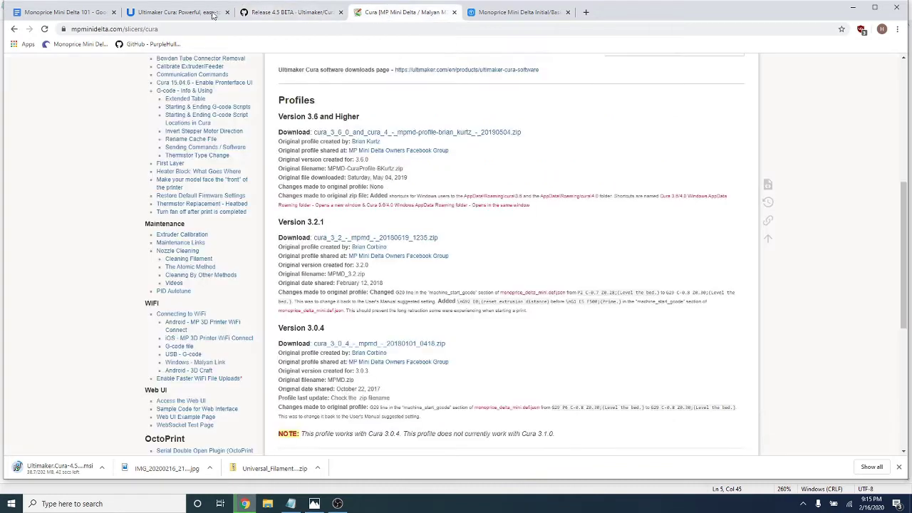
scroll(589, 238, "up", 5)
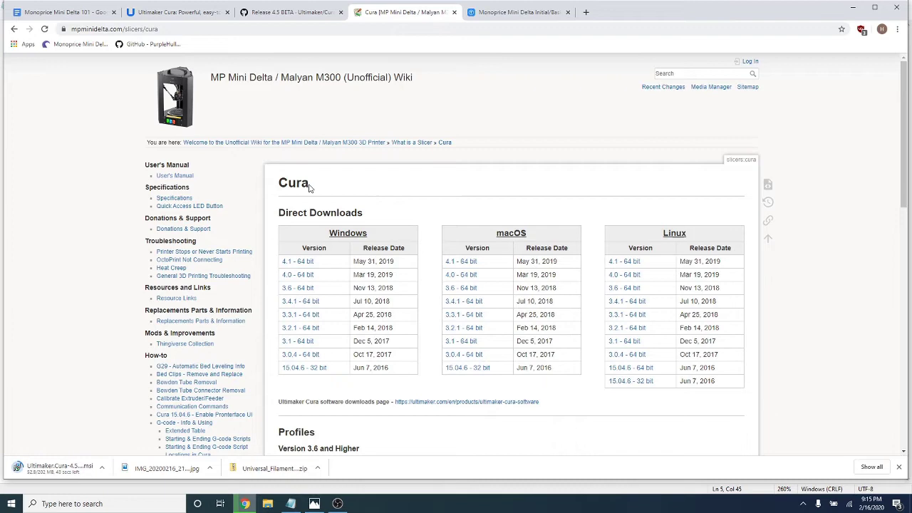
scroll(310, 187, "down", 3)
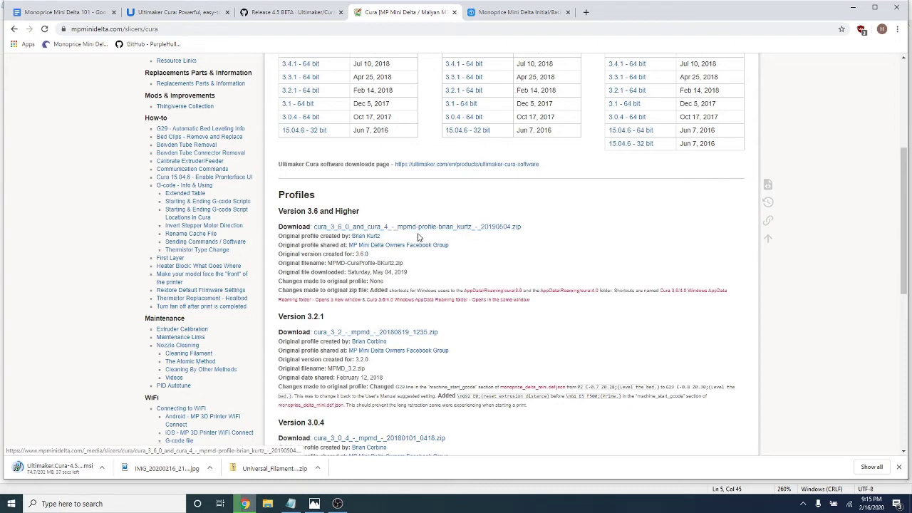
left_click(435, 228)
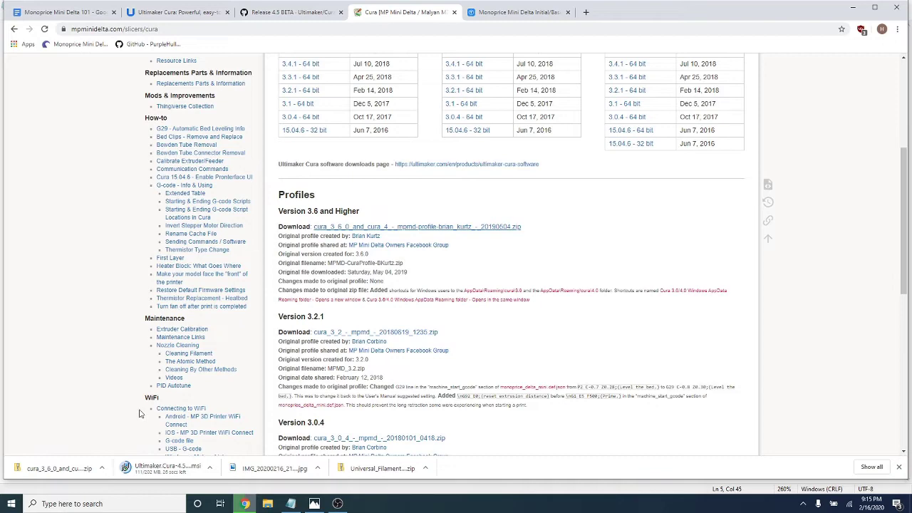
Install Cura 4.5 beta from the downloaded .msi, accepting the license and default location
left_click(164, 468)
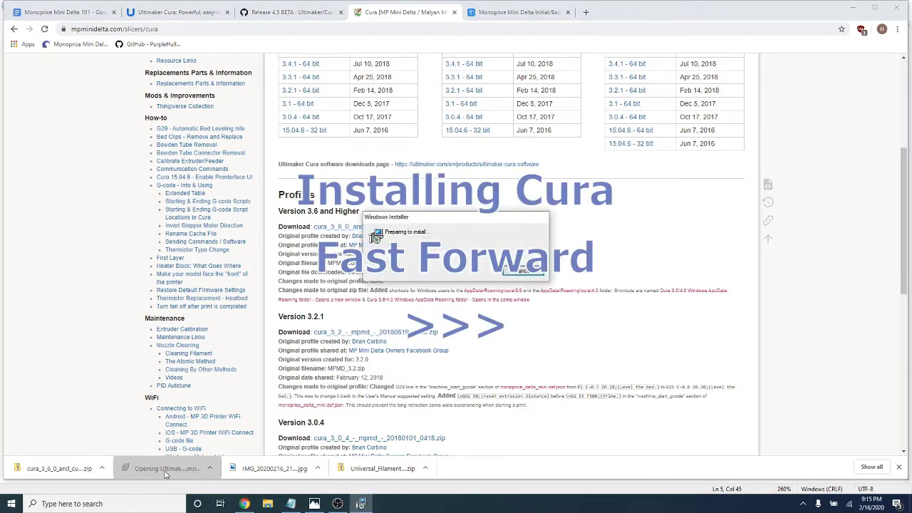
left_click(363, 305)
left_click(506, 326)
left_click(506, 326)
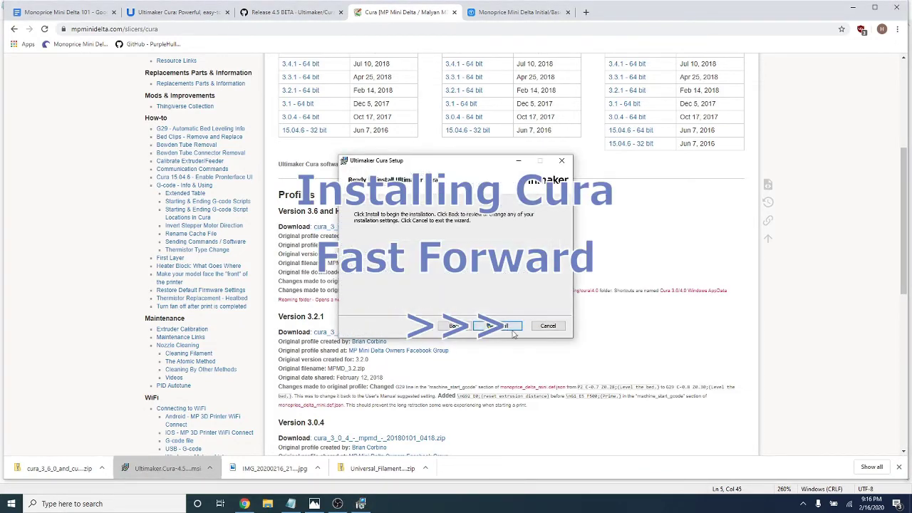
left_click(506, 326)
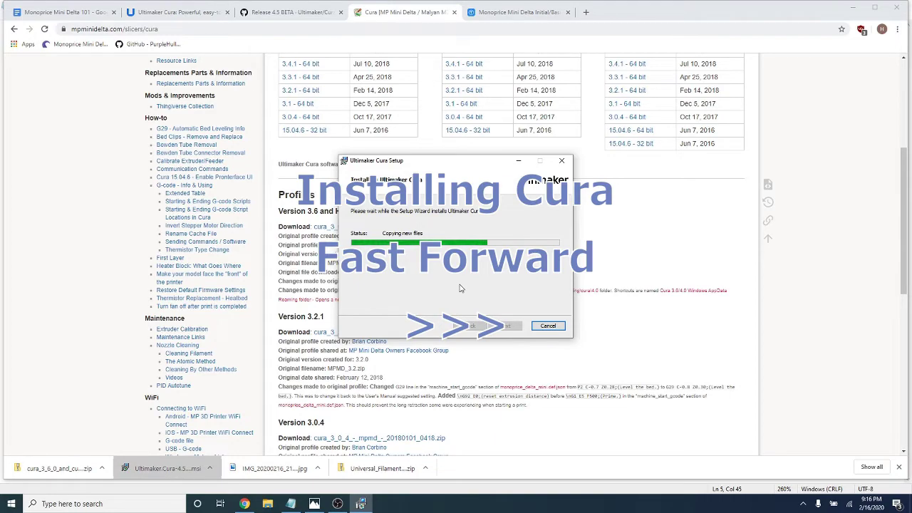
left_click(510, 328)
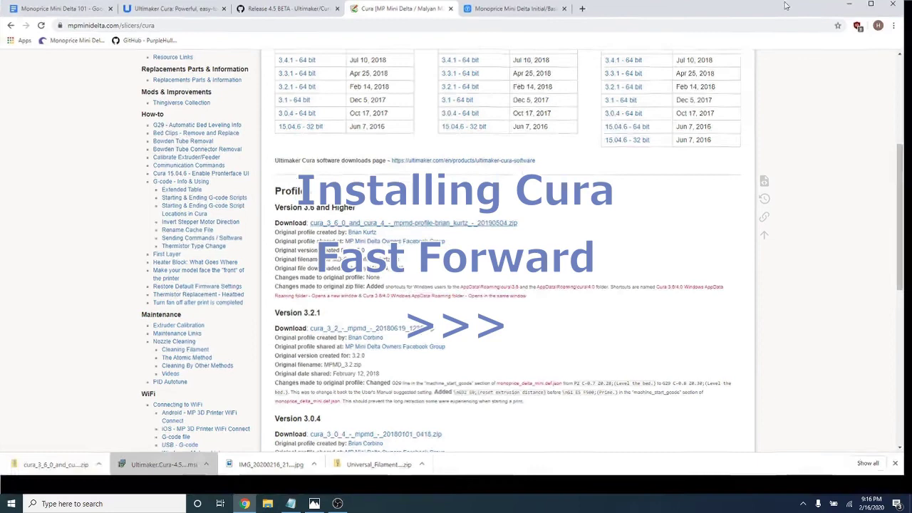
Launch Ultimaker Cura 4.5 from the Start menu and click Get started on the welcome screen
key("super")
scroll(109, 345, "down", 10)
scroll(108, 345, "down", 12)
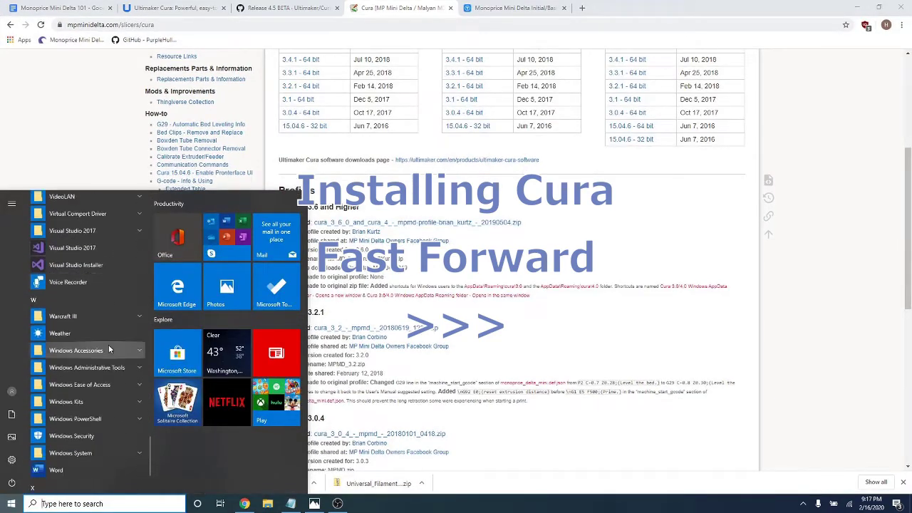
left_click(94, 418)
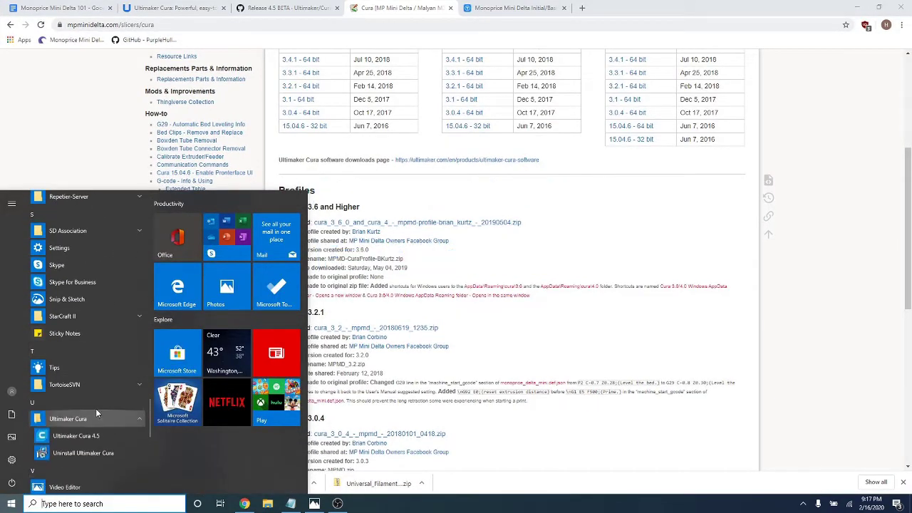
scroll(95, 407, "down", 1)
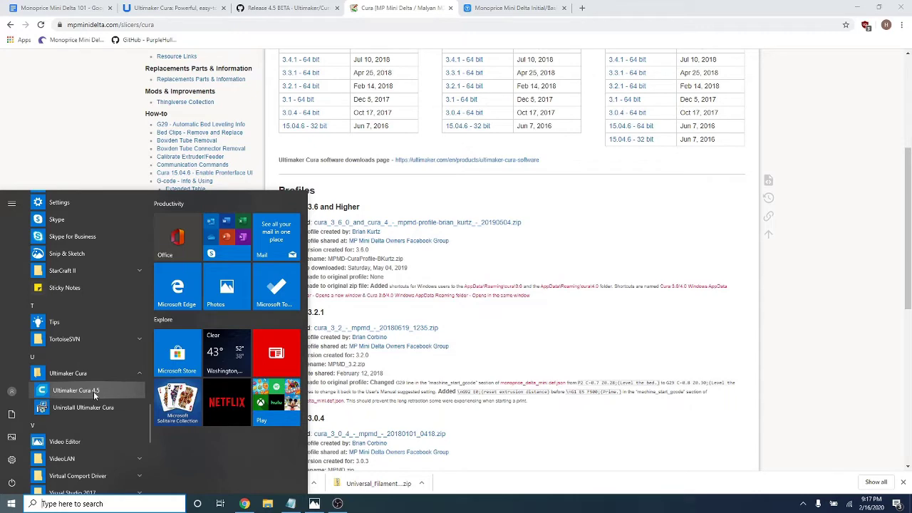
left_click(76, 391)
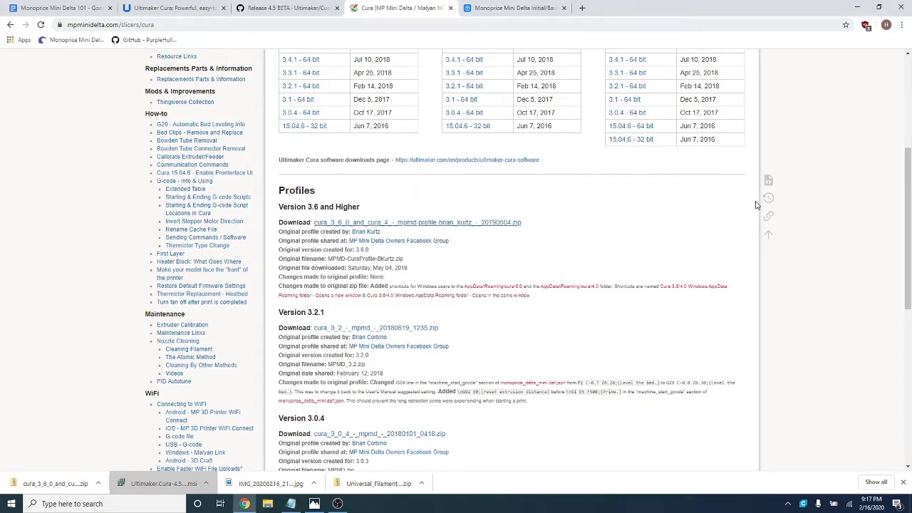
left_click(339, 267)
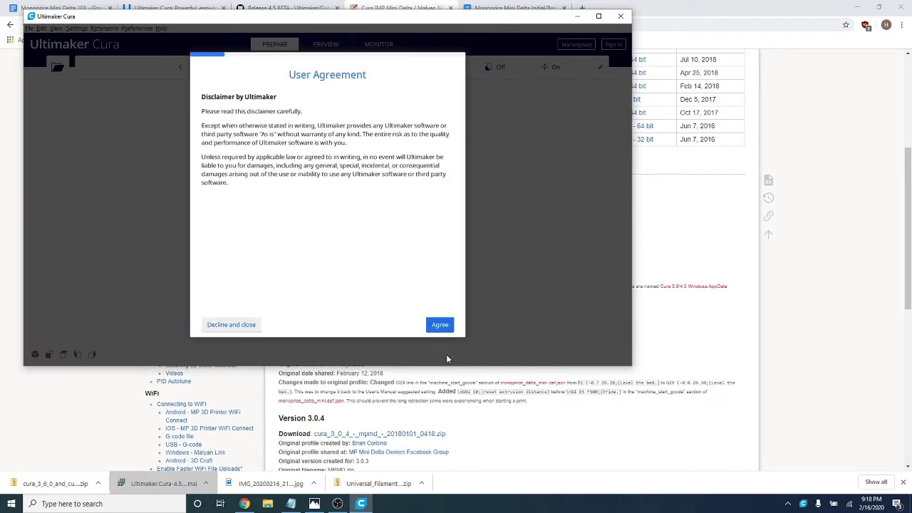
Agree to the user agreement and move past the What's new and data collection pages
left_click(442, 325)
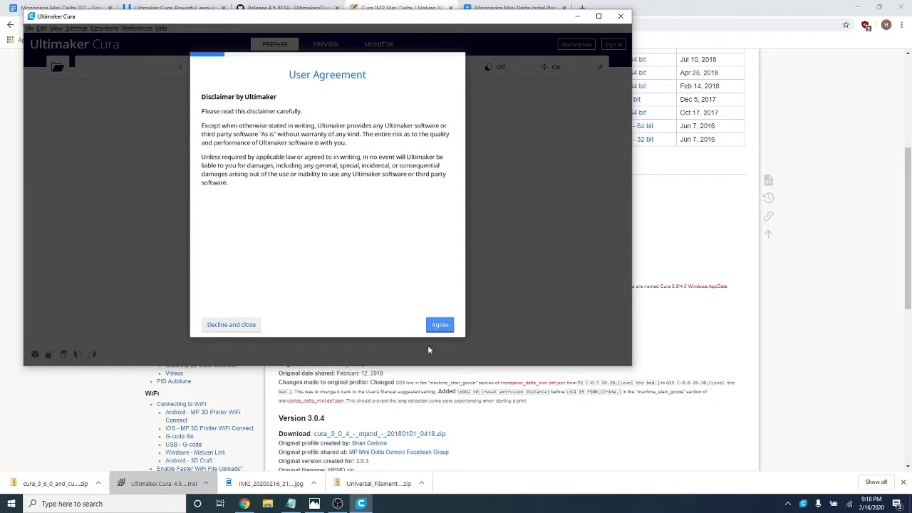
left_click(441, 328)
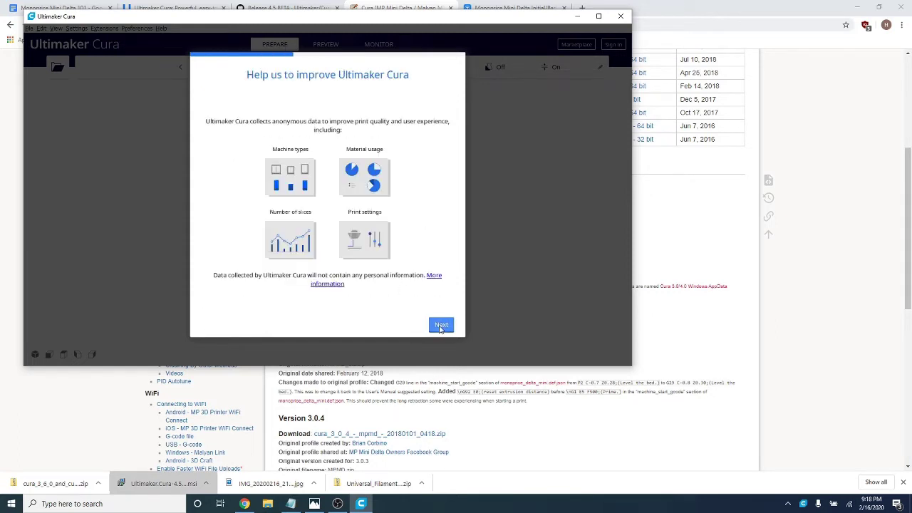
left_click(440, 327)
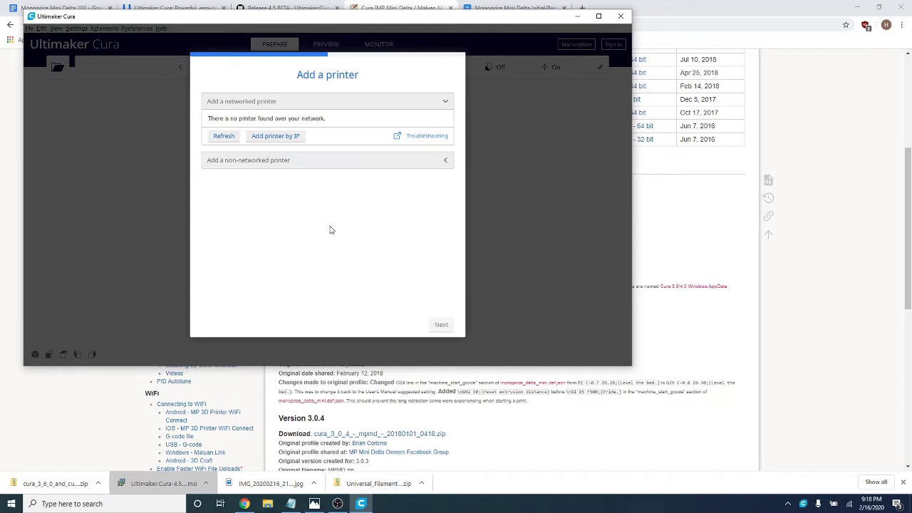
Add the Monoprice MP Mini Delta as a non-networked printer and finish setup
left_click(292, 161)
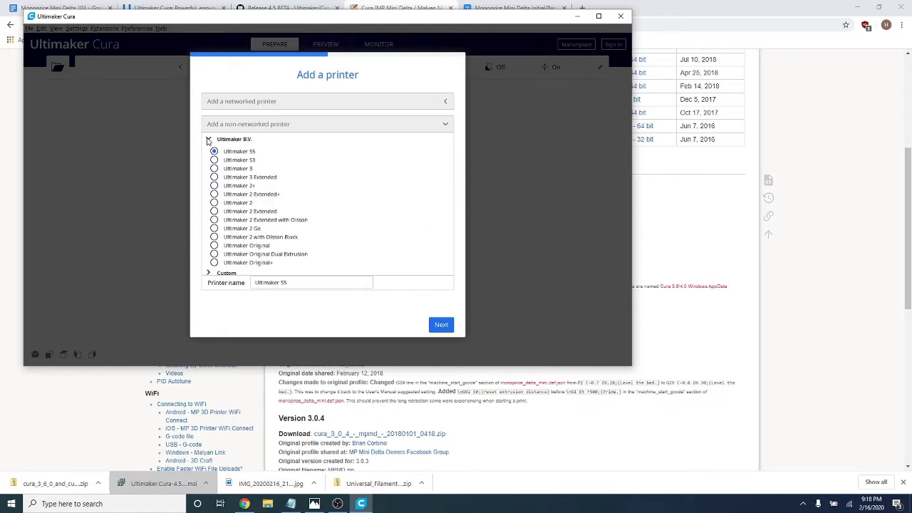
scroll(285, 198, "down", 5)
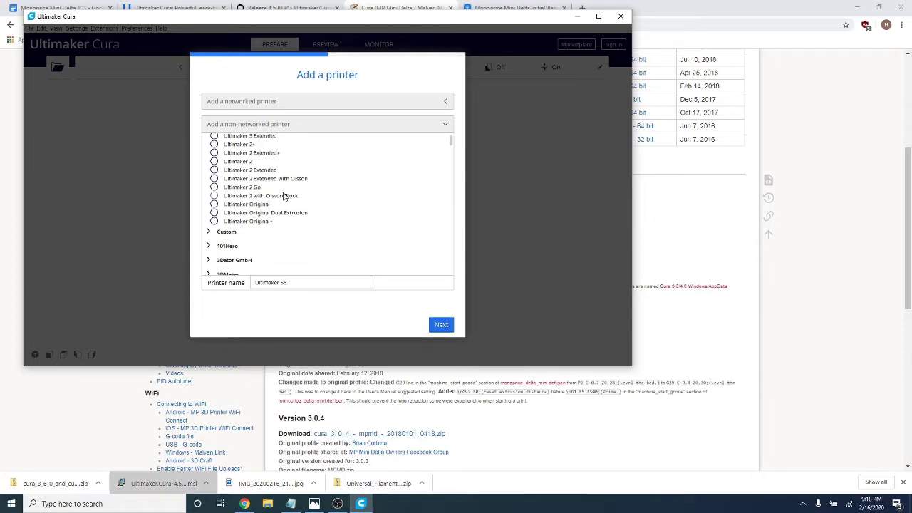
left_click_drag(451, 143, 450, 226)
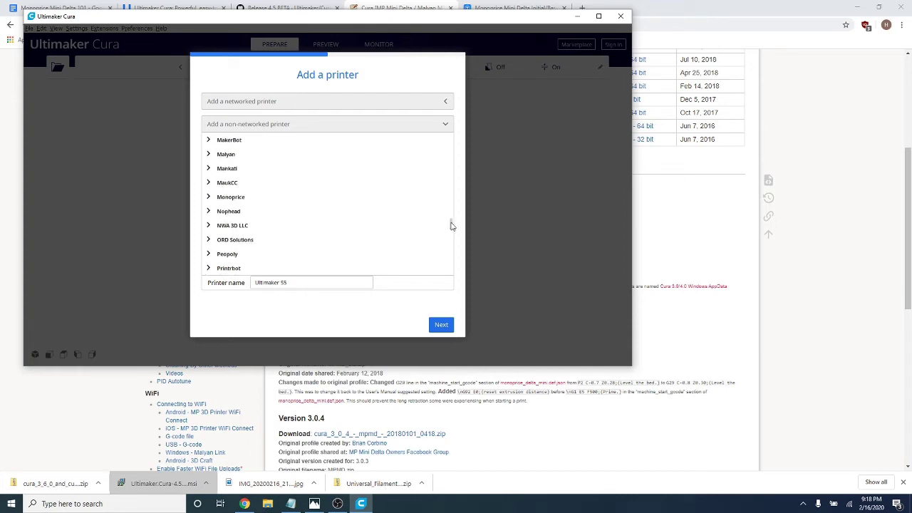
left_click(209, 198)
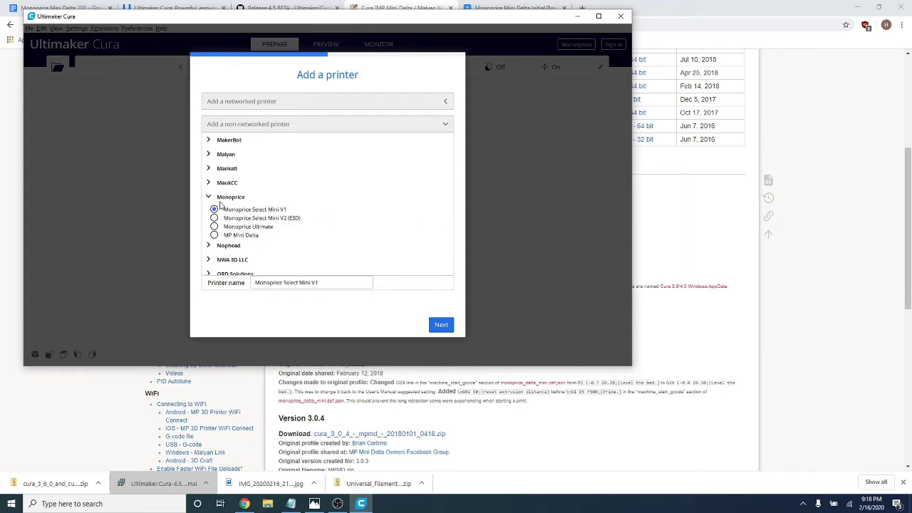
left_click(232, 237)
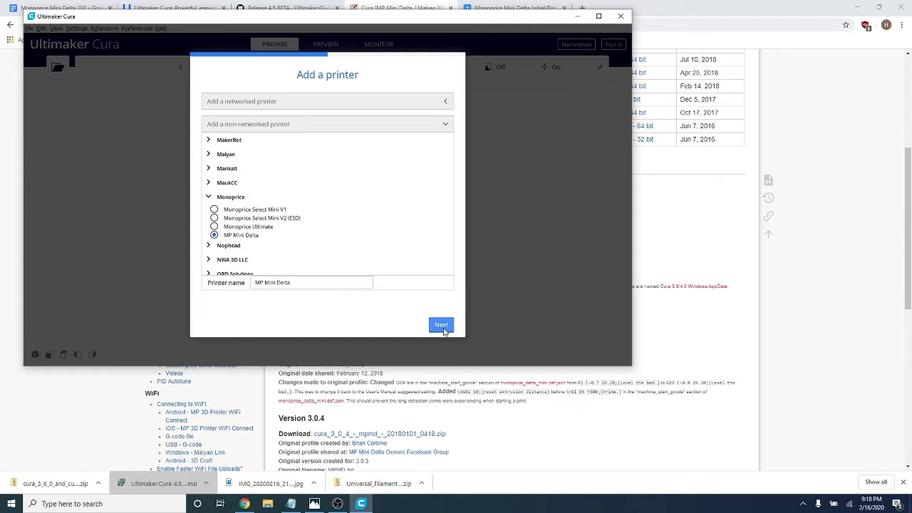
left_click(447, 331)
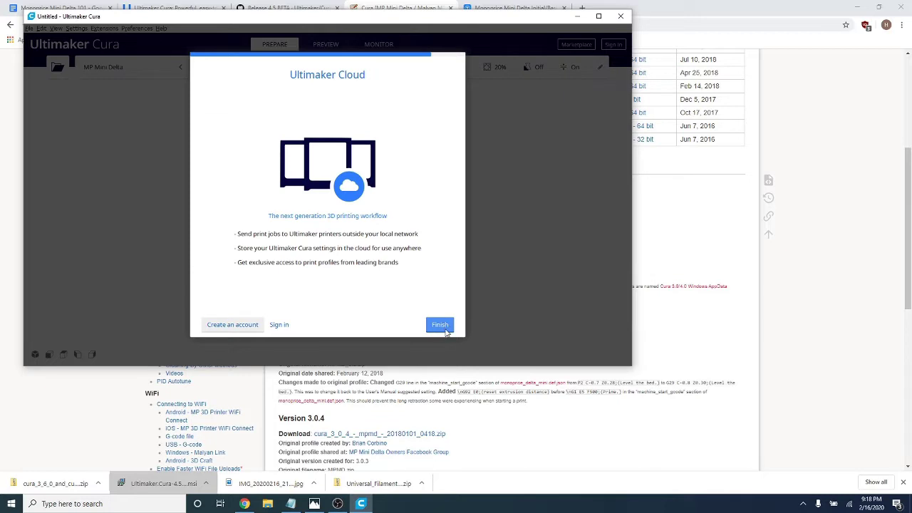
left_click(445, 327)
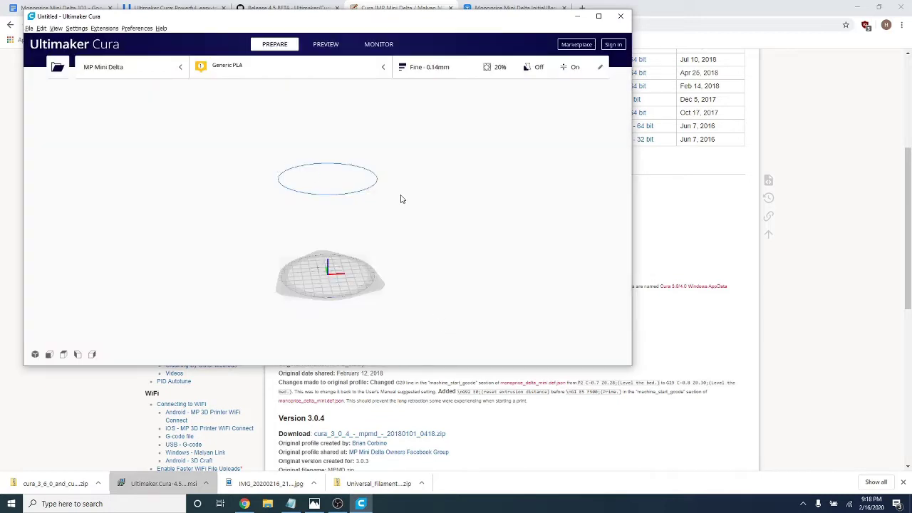
Switch to Custom print settings and lower Material's Build Plate Temperature from 60 to 40 °C
scroll(410, 251, "up", 2)
scroll(419, 265, "up", 3)
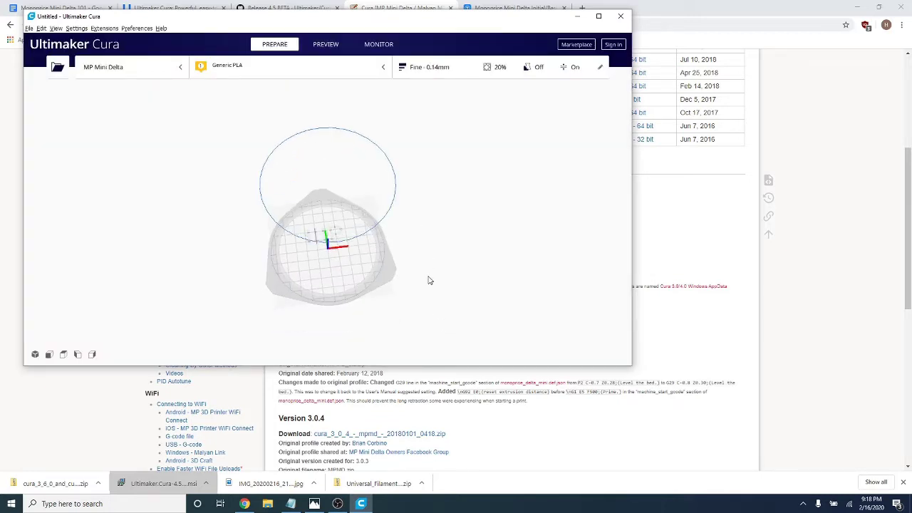
left_click(421, 71)
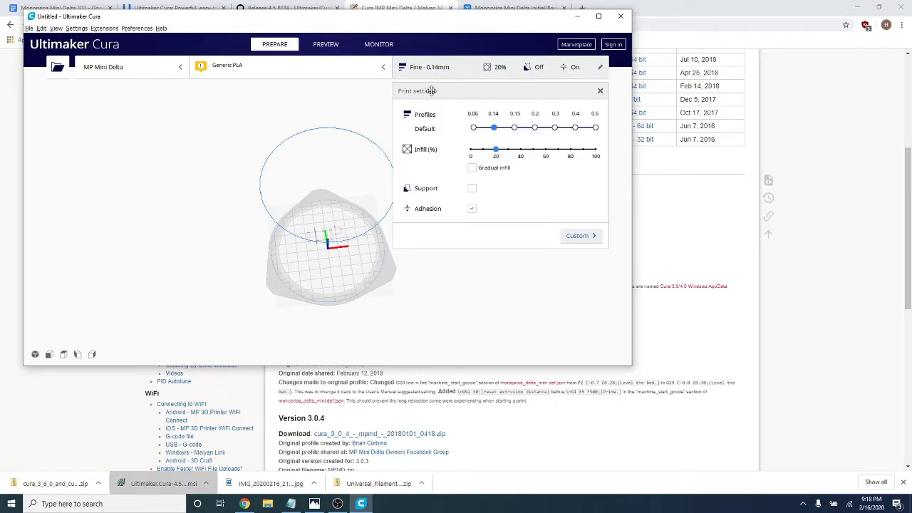
left_click(420, 68)
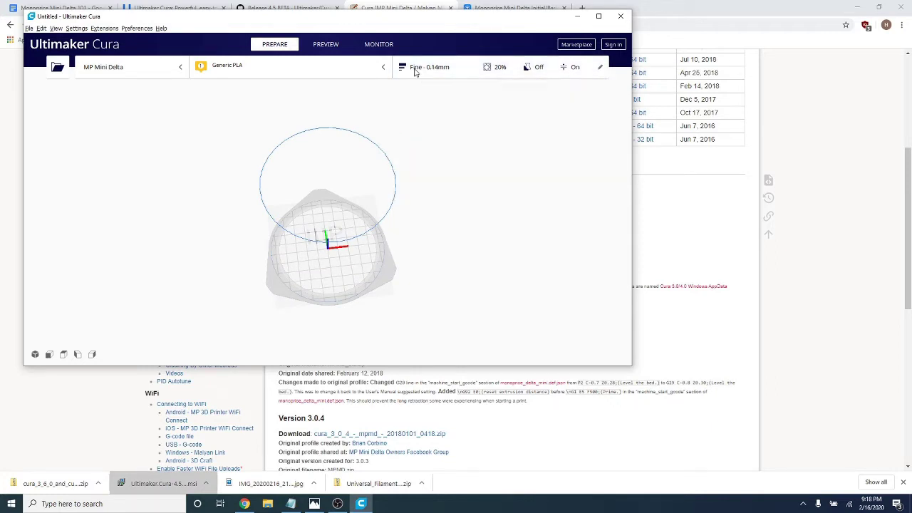
left_click(420, 70)
left_click(582, 235)
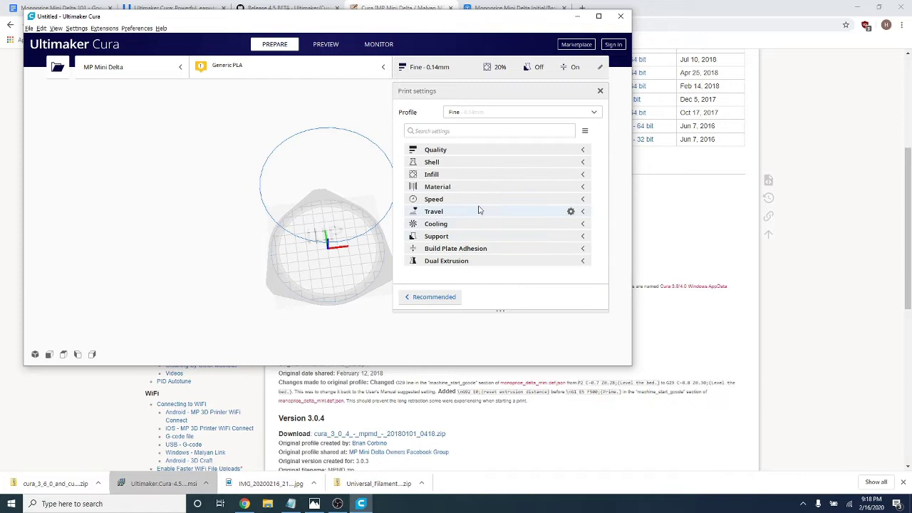
left_click(443, 189)
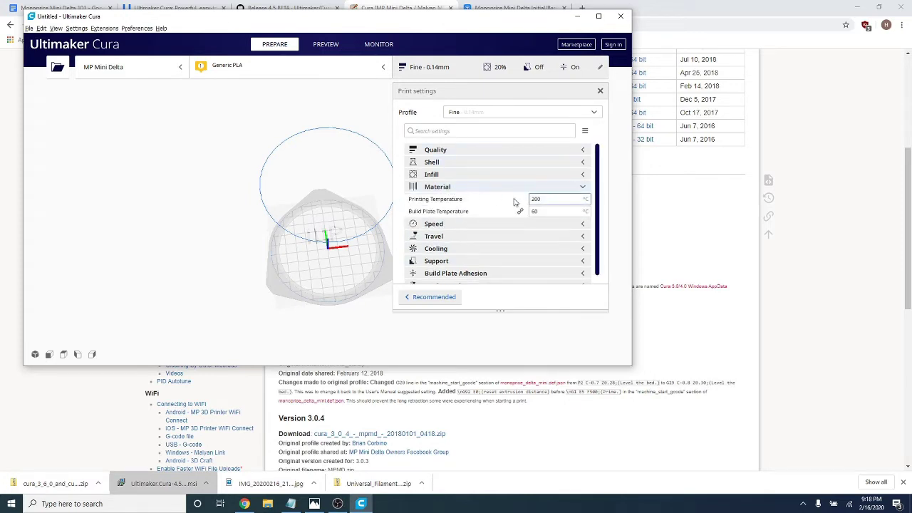
double_click(535, 212)
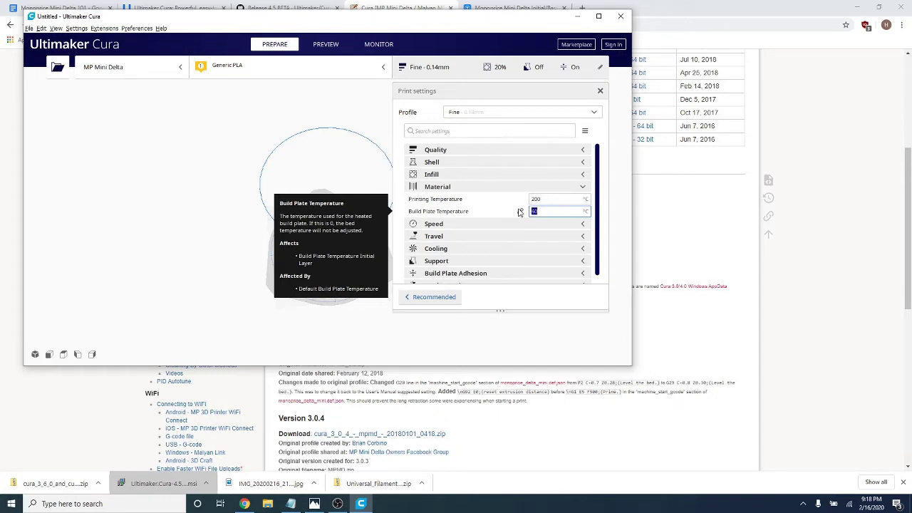
left_click(548, 210)
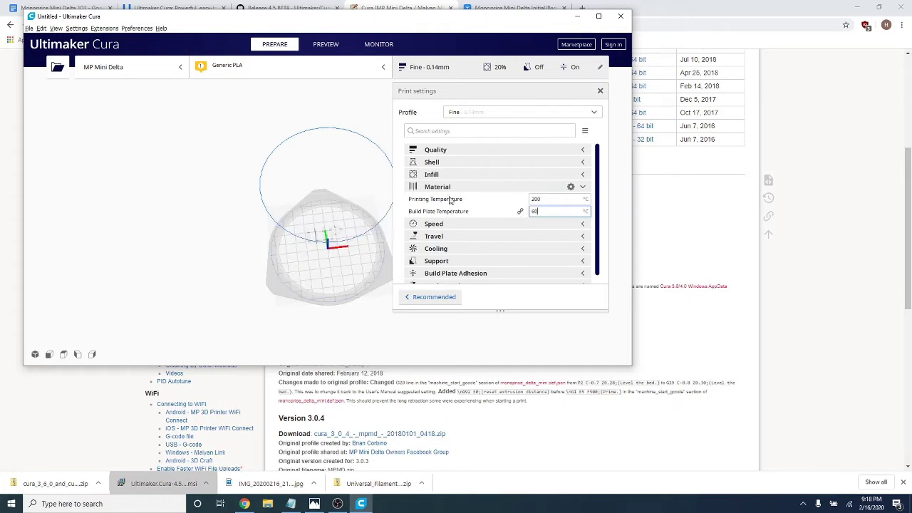
double_click(533, 211)
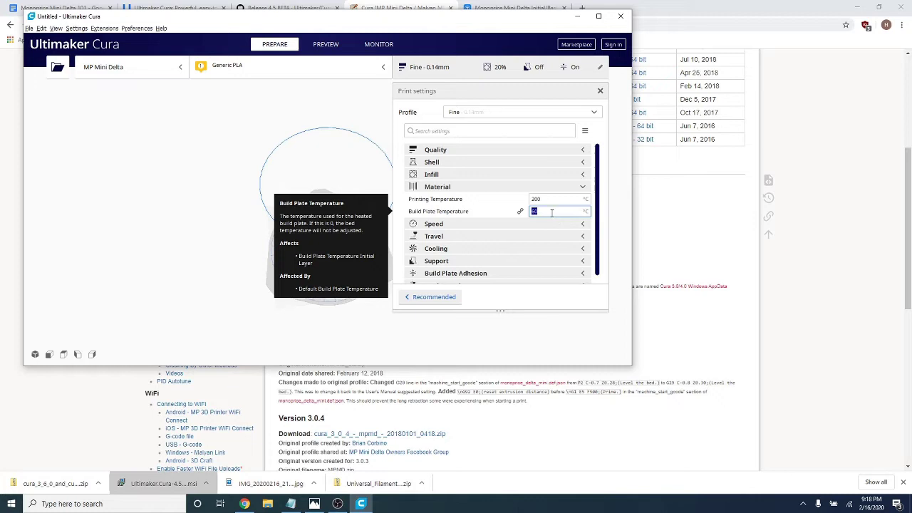
type("40")
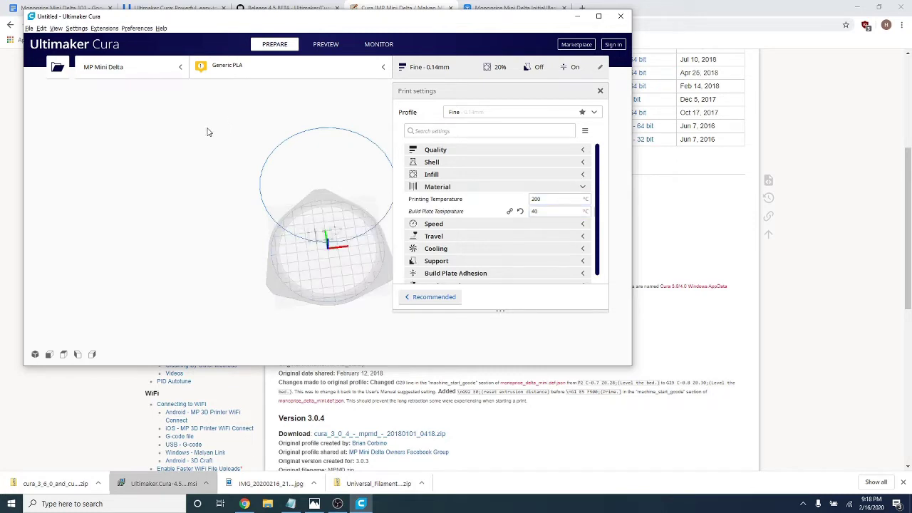
Open Configure Cura preferences on the Profiles page listing the MP Mini Delta's default profiles
left_click(77, 29)
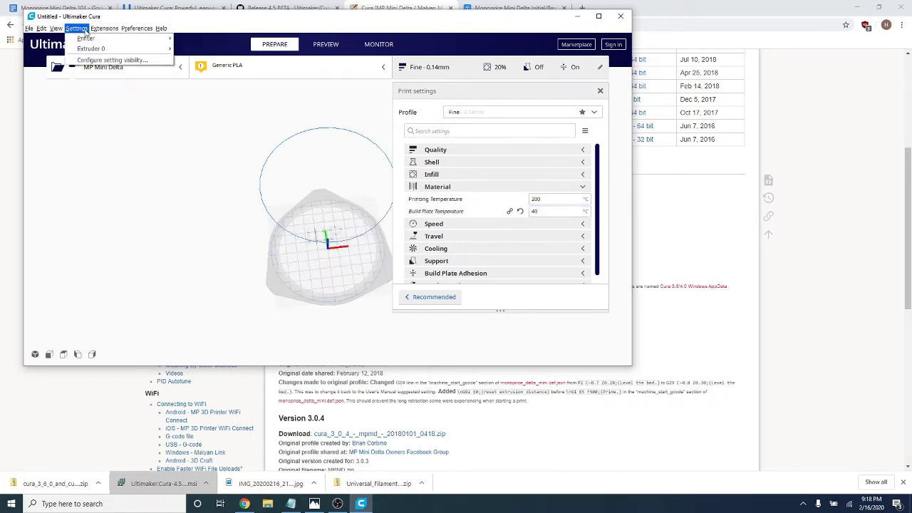
mouse_move(137, 29)
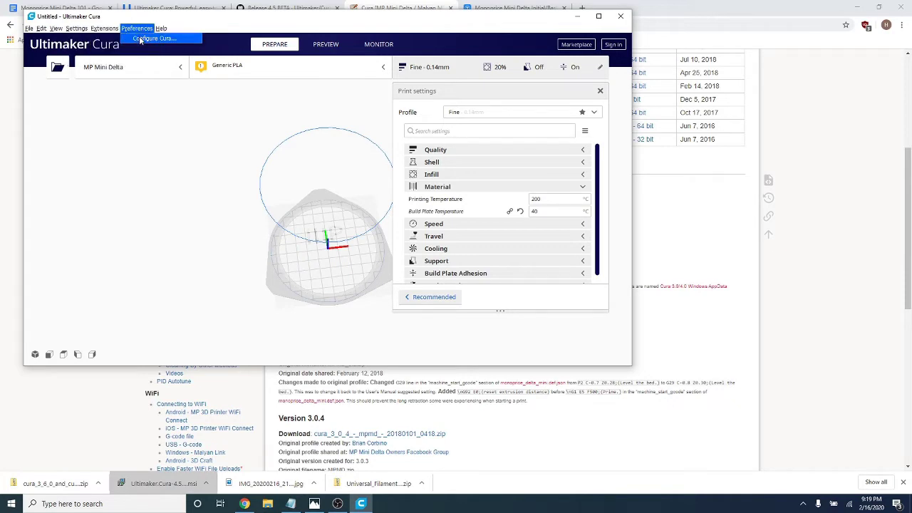
left_click(146, 38)
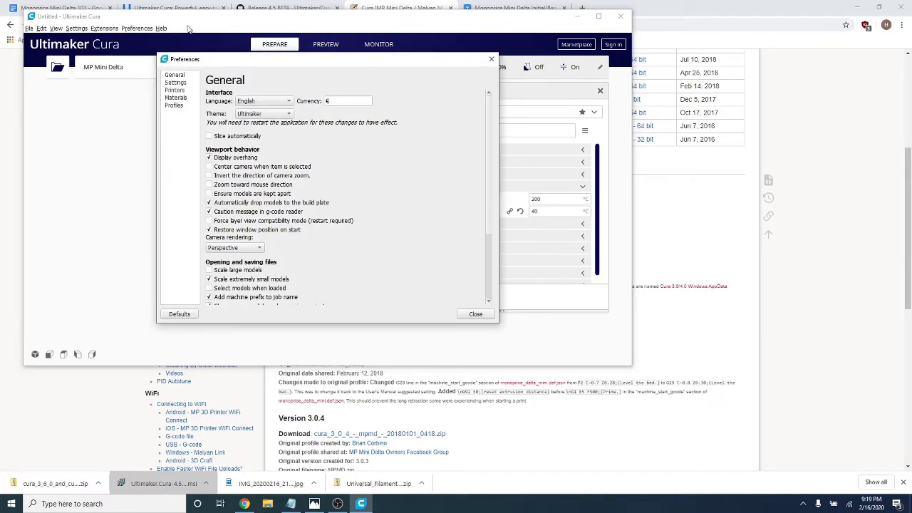
left_click(175, 107)
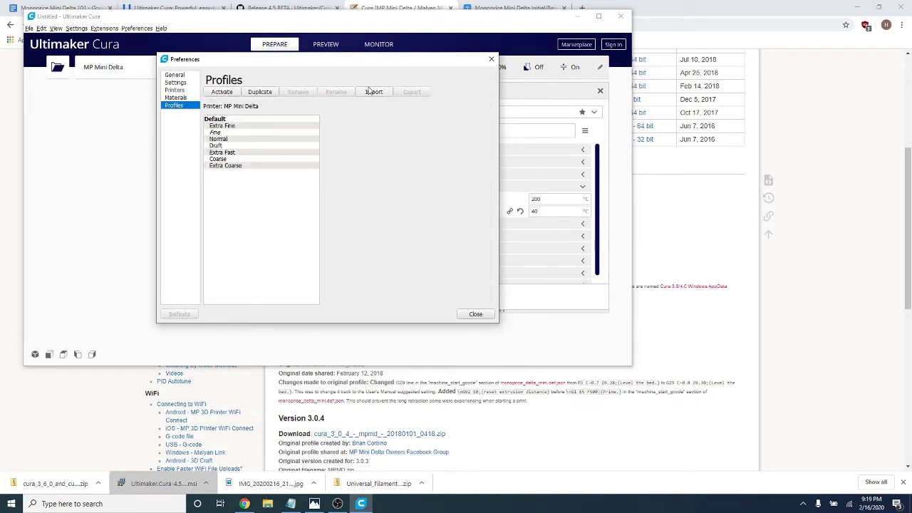
Extract the downloaded MPMD Cura profile zip to its default folder and open Update only
right_click(67, 484)
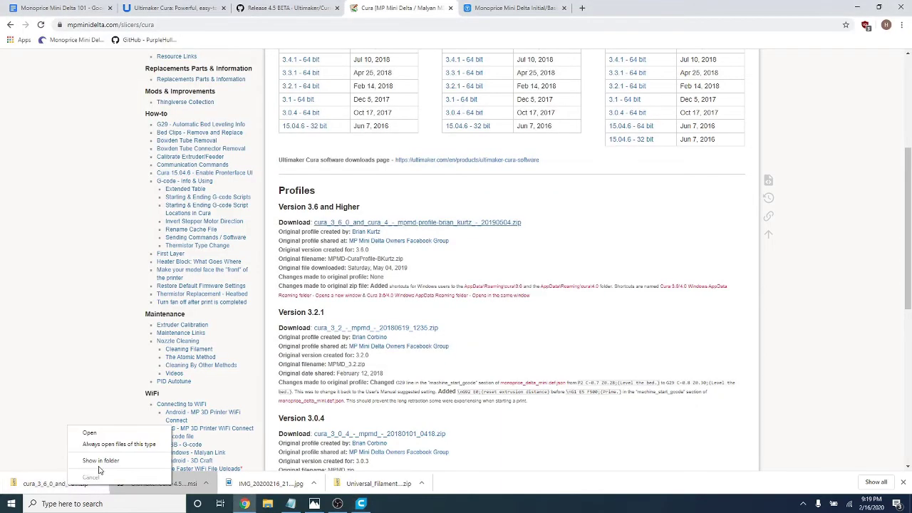
left_click(101, 461)
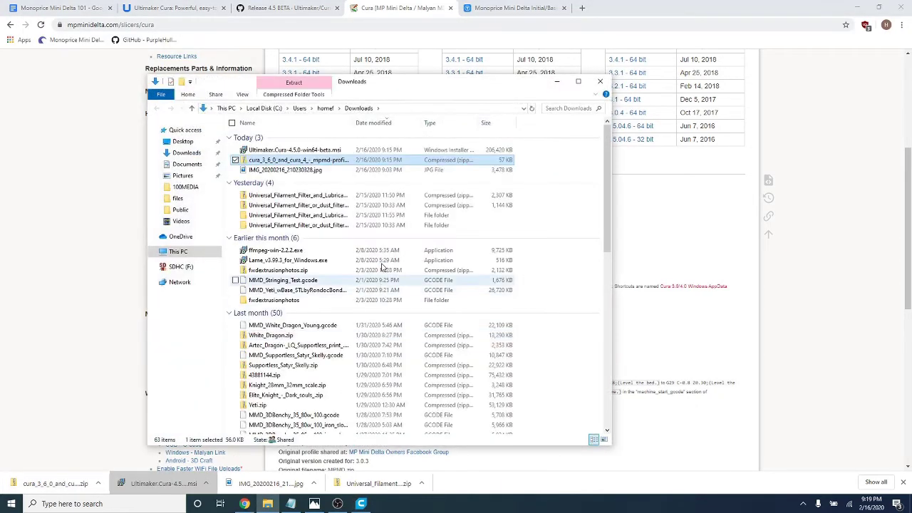
right_click(274, 160)
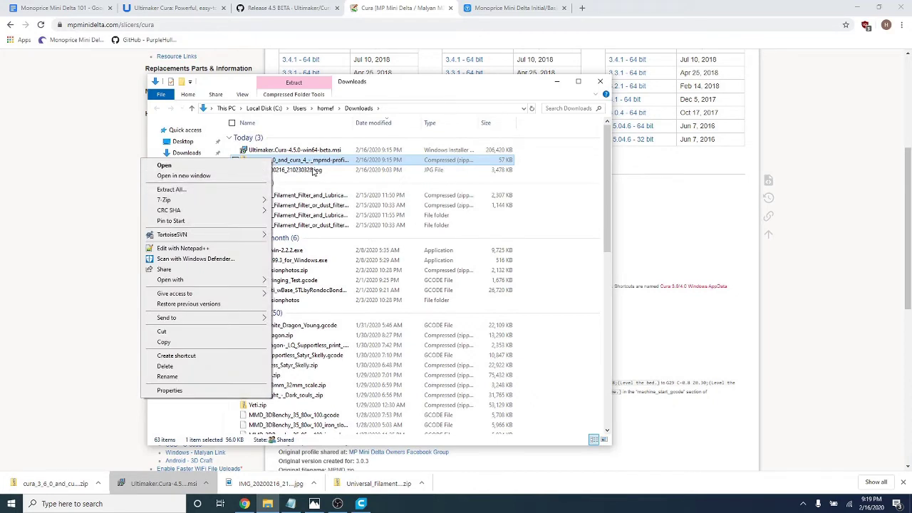
left_click(171, 189)
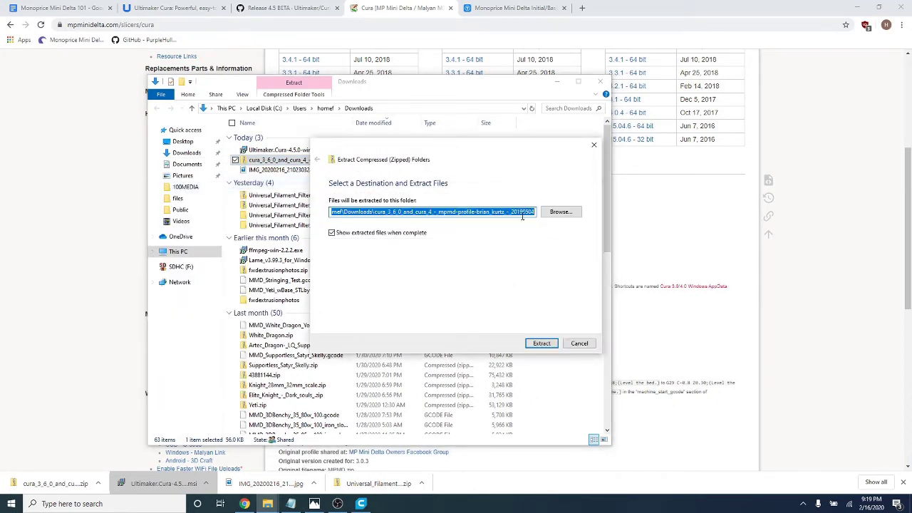
left_click(546, 345)
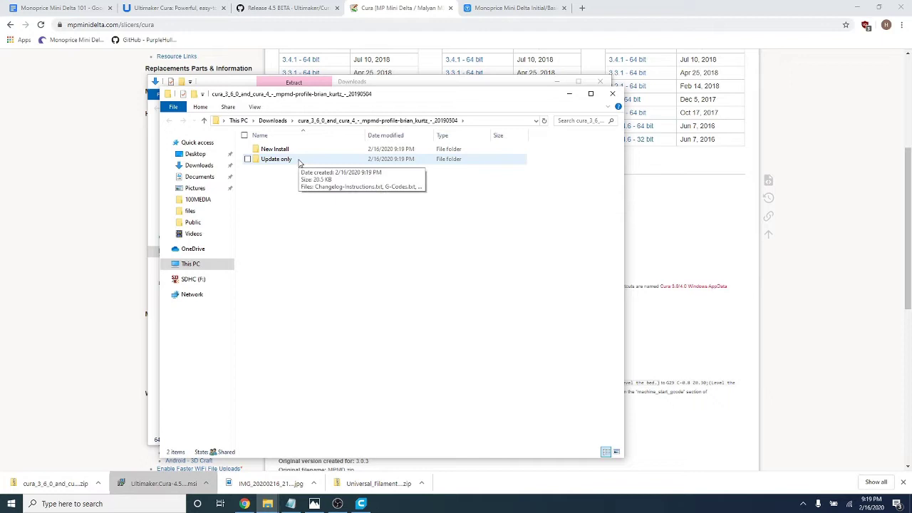
double_click(299, 163)
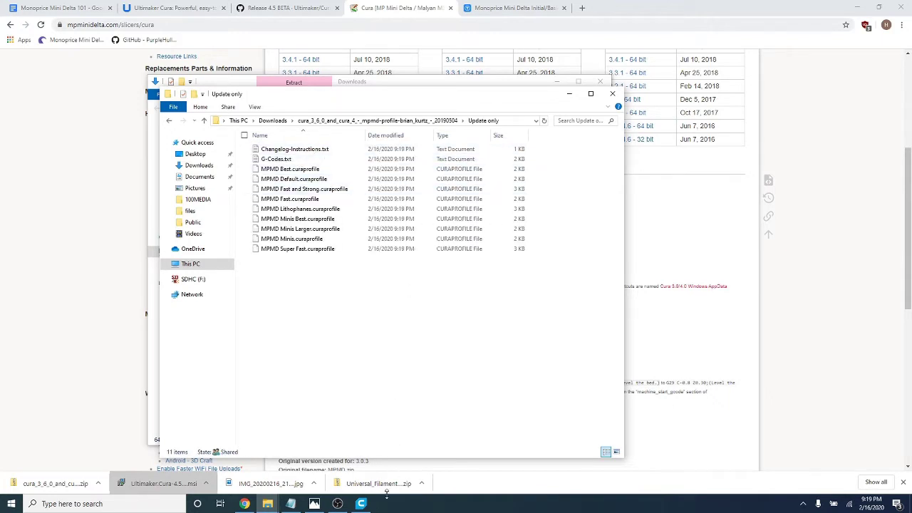
Import the MPMD Best .curaprofile from Downloads > MPMD profile folder > Update only
left_click(361, 504)
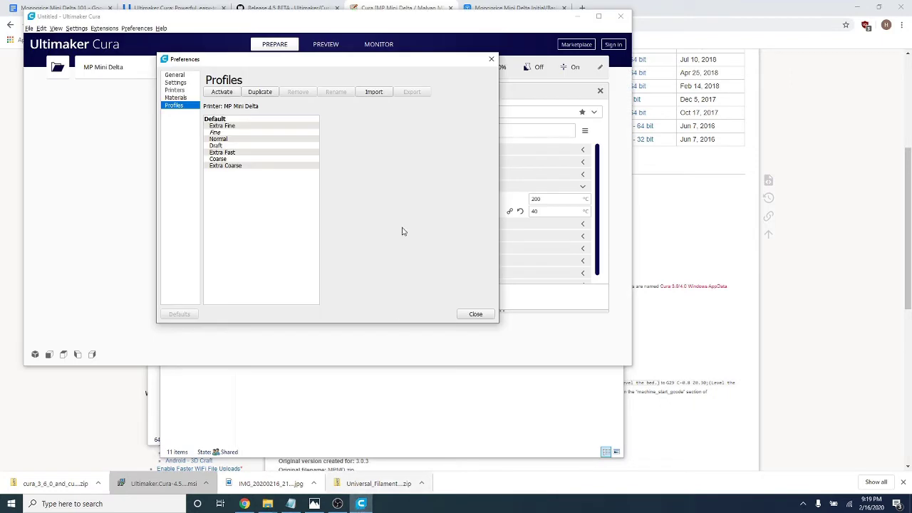
left_click(381, 95)
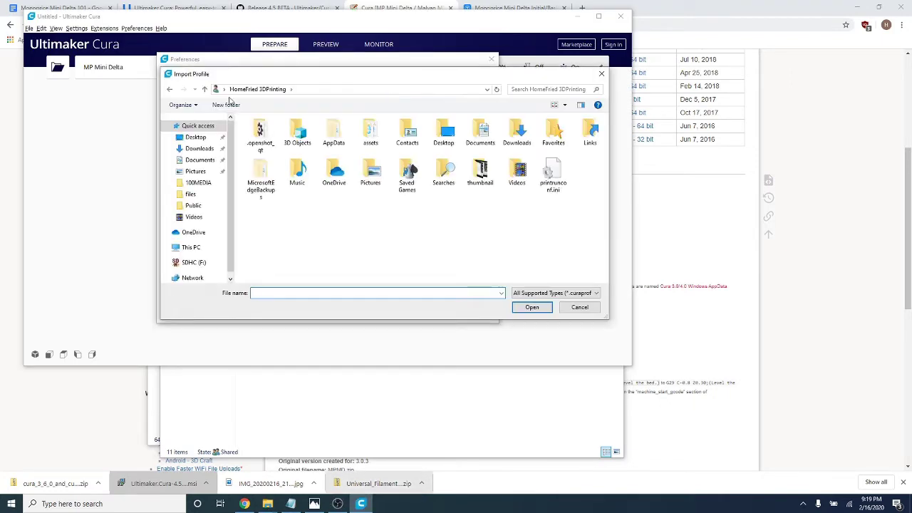
left_click(203, 149)
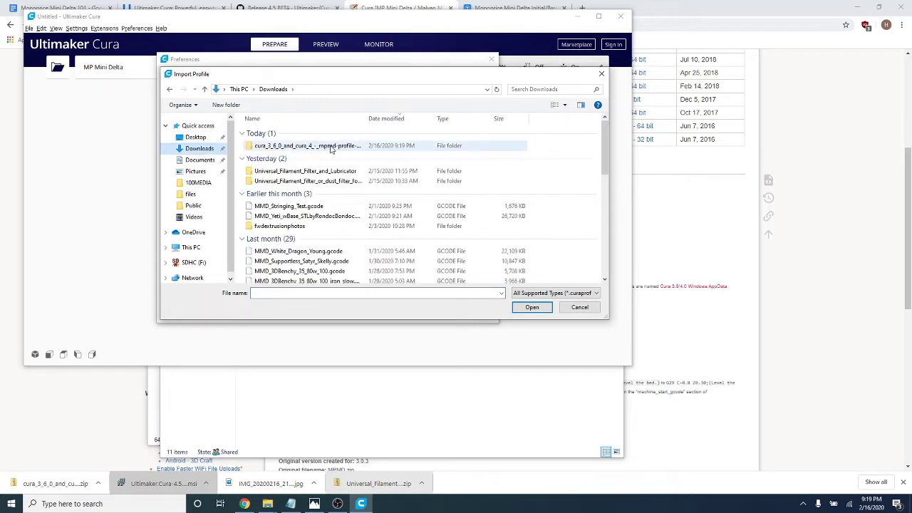
double_click(332, 148)
double_click(291, 145)
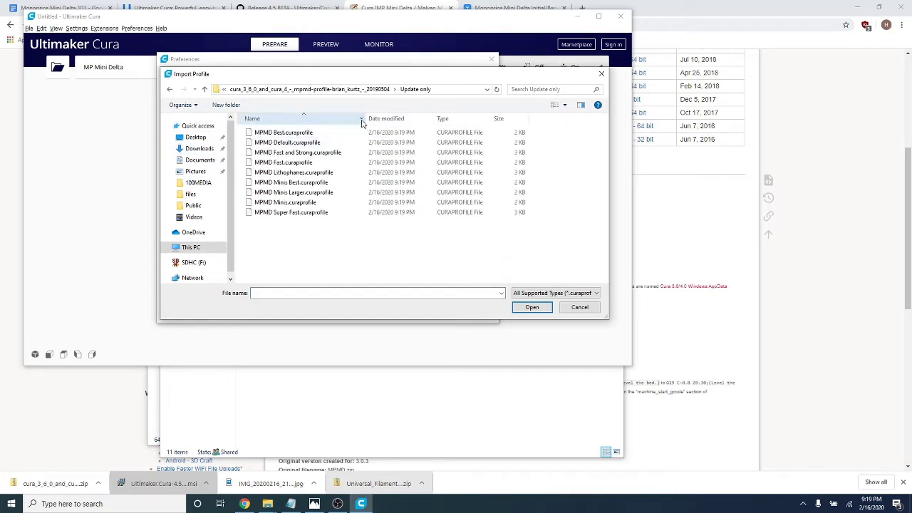
left_click(304, 136)
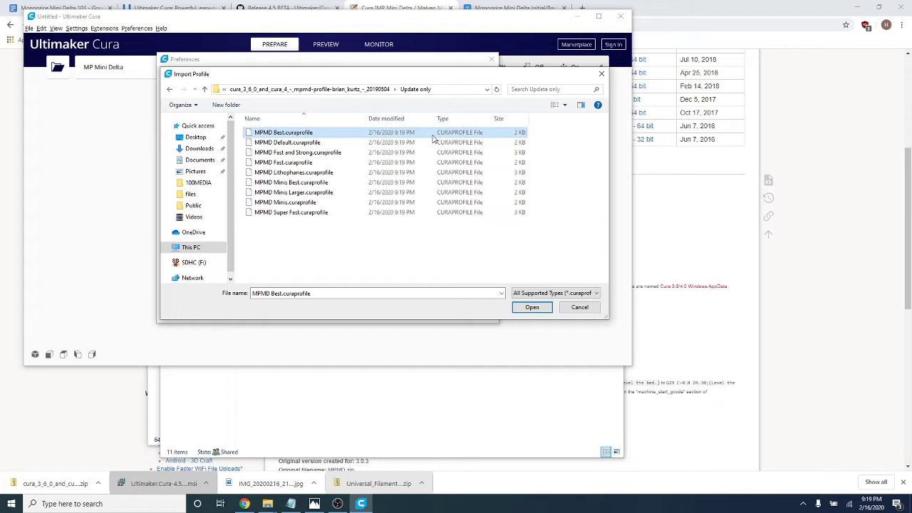
left_click(533, 307)
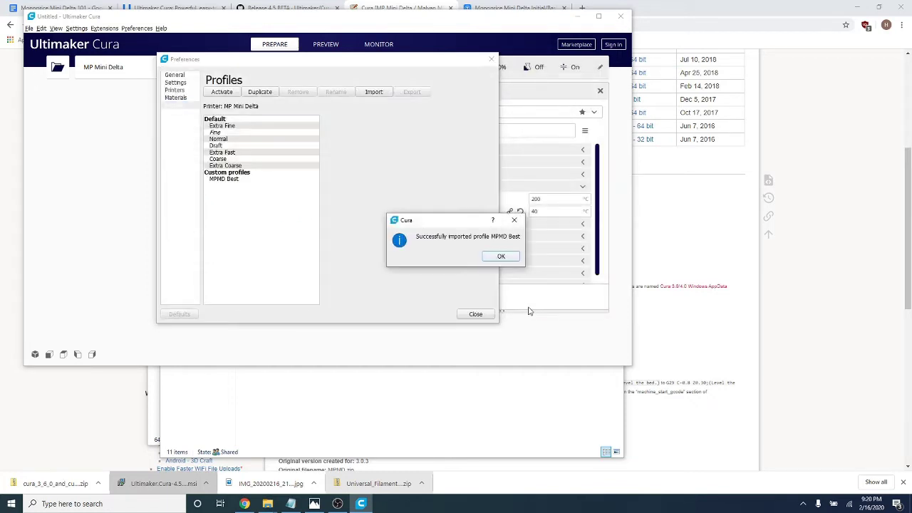
left_click(502, 258)
Import the MPMD Default, Fast and Strong, Fast, and Lithophanes profiles
left_click(373, 92)
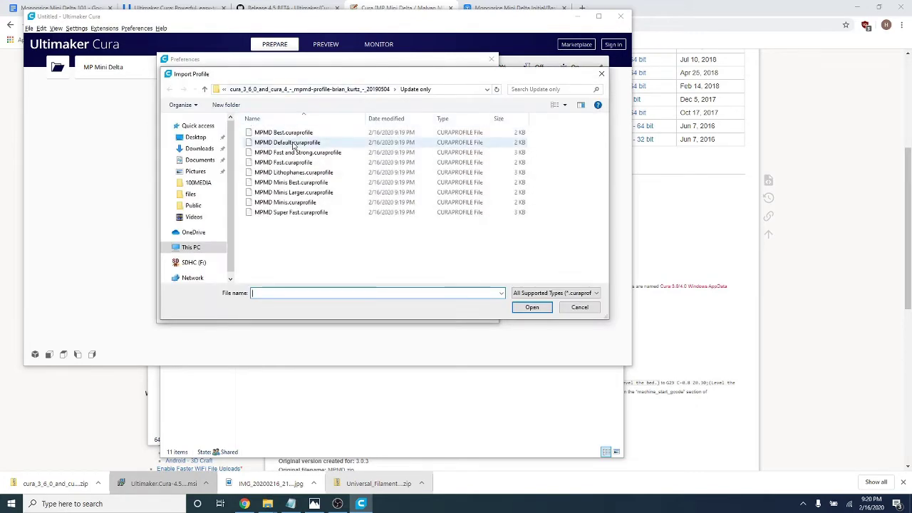
double_click(292, 142)
left_click(505, 259)
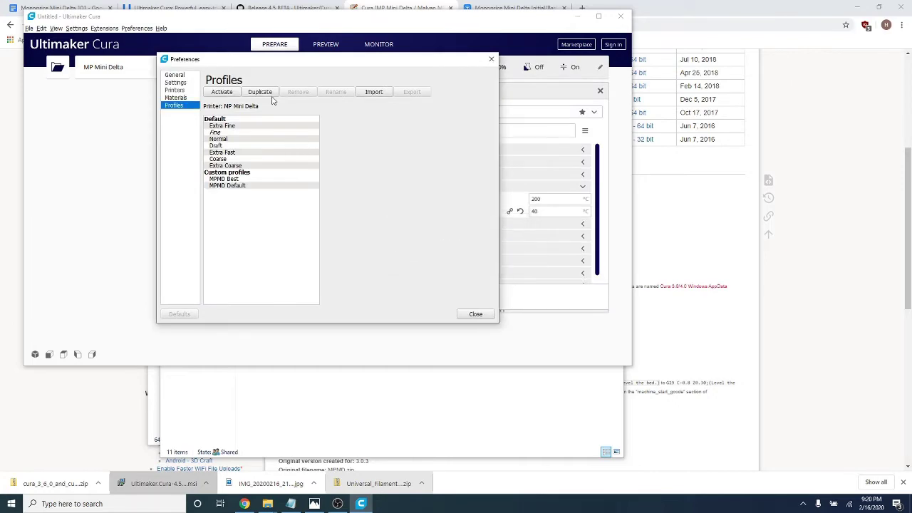
left_click(373, 93)
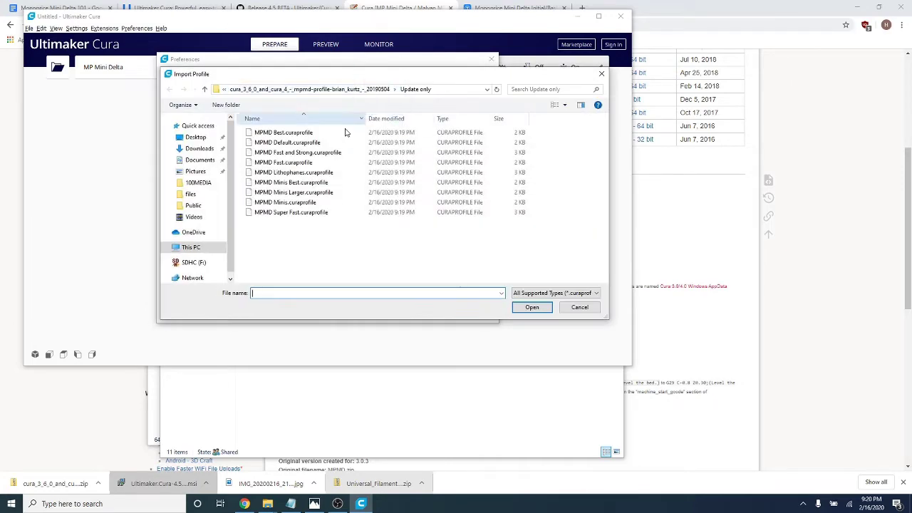
double_click(297, 152)
left_click(515, 257)
left_click(374, 92)
double_click(284, 163)
left_click(499, 256)
left_click(374, 93)
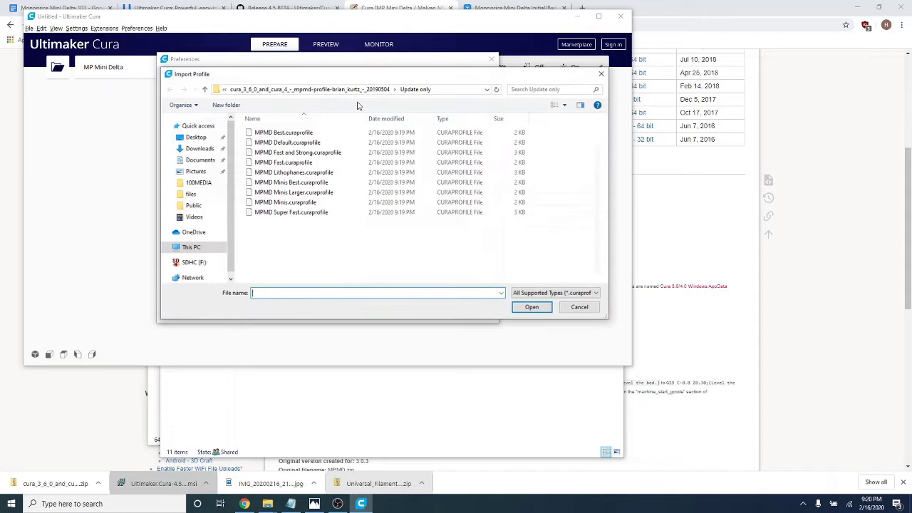
double_click(294, 173)
left_click(511, 255)
Import the MPMD Minis Best, Minis Larger, Minis, and Super Fast profiles
left_click(374, 93)
double_click(291, 183)
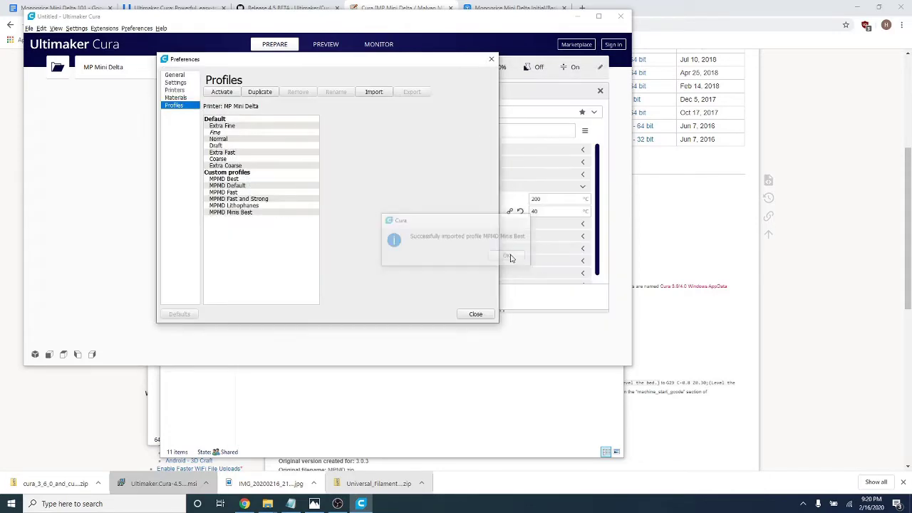
left_click(511, 257)
left_click(373, 93)
double_click(288, 193)
left_click(513, 257)
left_click(373, 92)
double_click(289, 202)
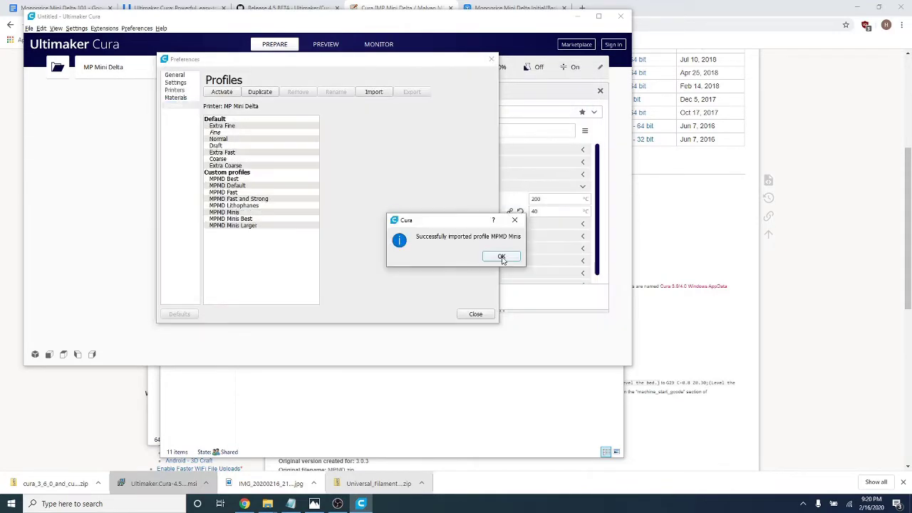
left_click(502, 257)
left_click(373, 93)
double_click(324, 218)
Dismiss the success message for the MPMD Super Fast profile import
left_click(509, 256)
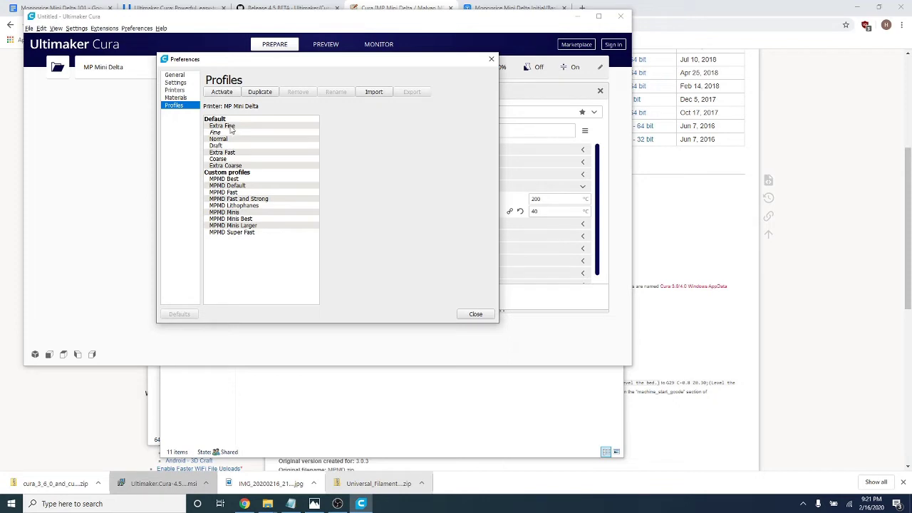
Open the MP Mini Delta's Machine Settings from Printers and enlarge the dialog downward
left_click(175, 89)
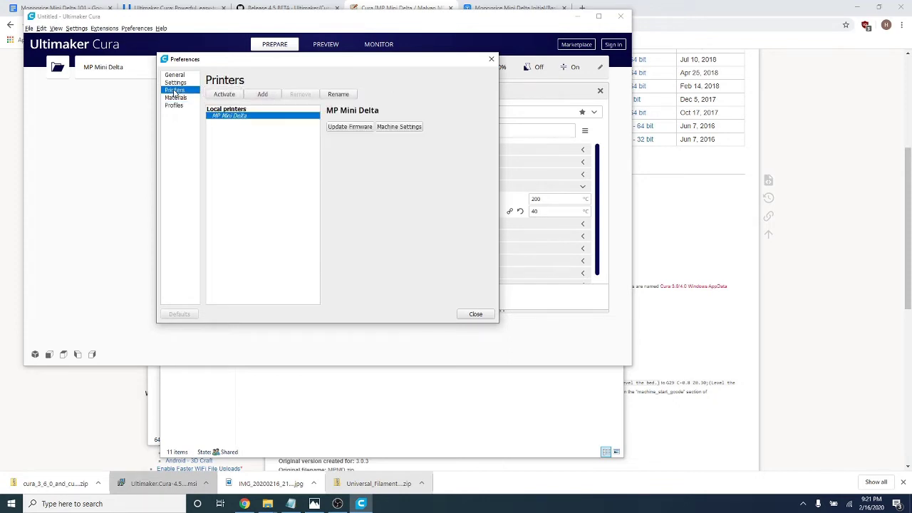
left_click(408, 130)
left_click(414, 127)
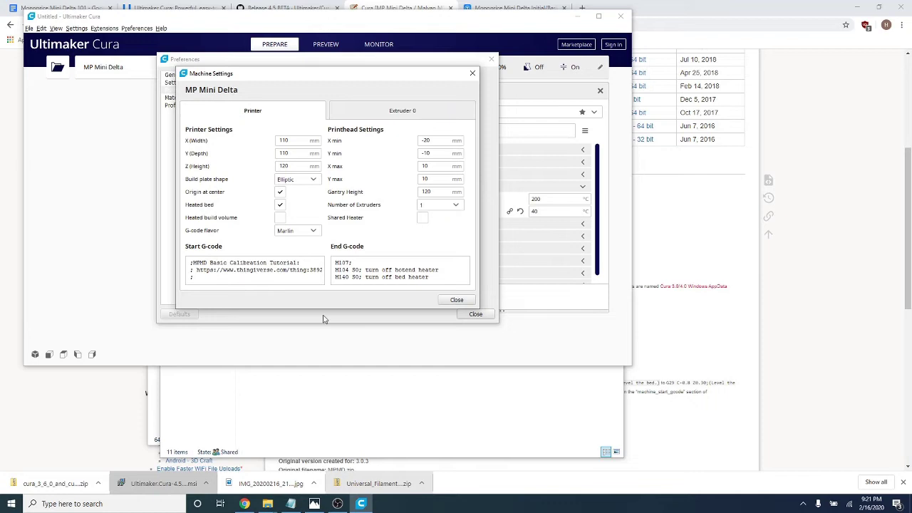
left_click_drag(330, 308, 363, 454)
Select through the comment block at the top of the Start G-code to read it
left_click(289, 407)
key("ctrl+v")
key("ctrl+a")
left_click(257, 284)
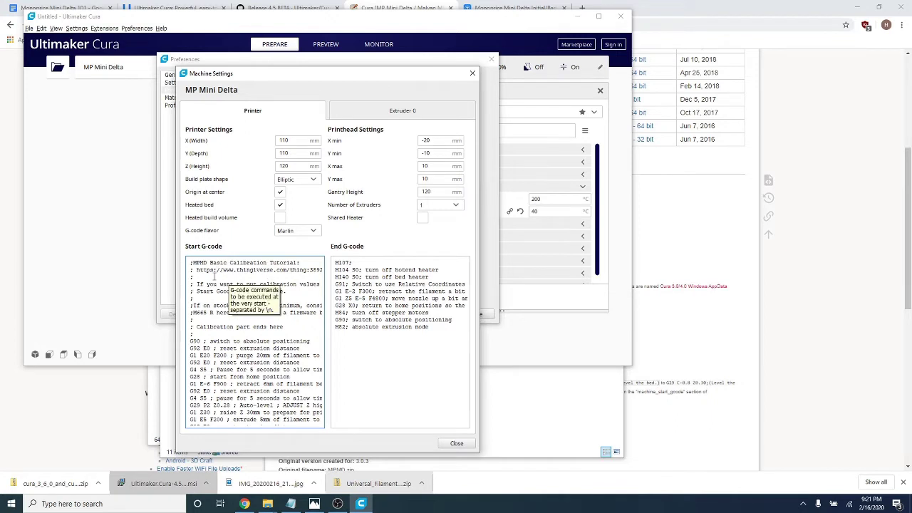
left_click(213, 277)
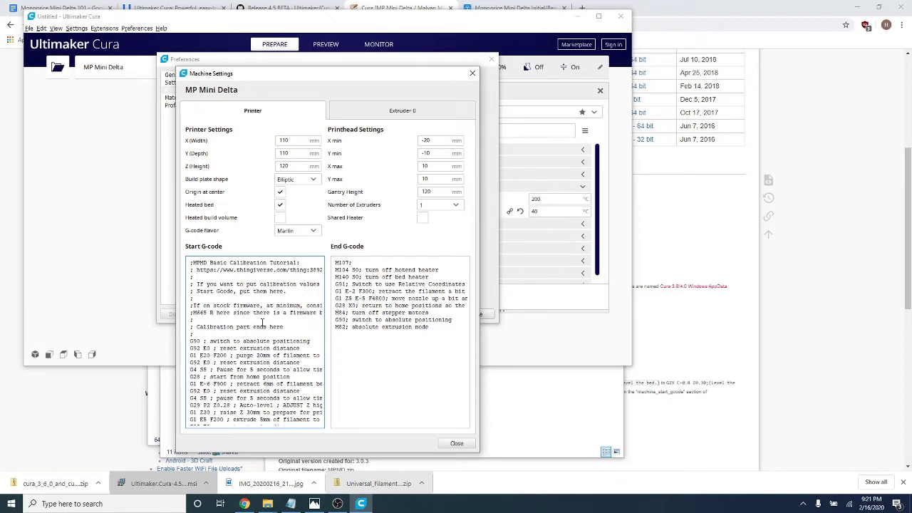
left_click_drag(263, 324, 190, 260)
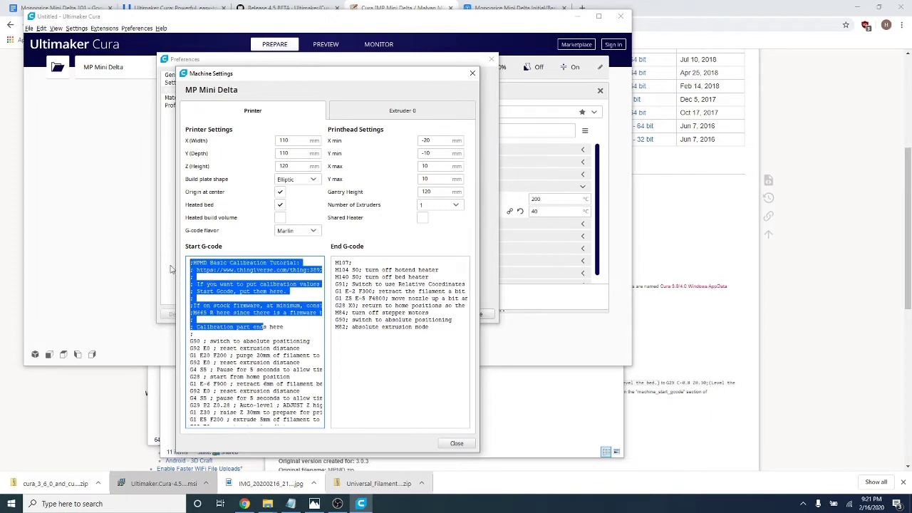
left_click(189, 263)
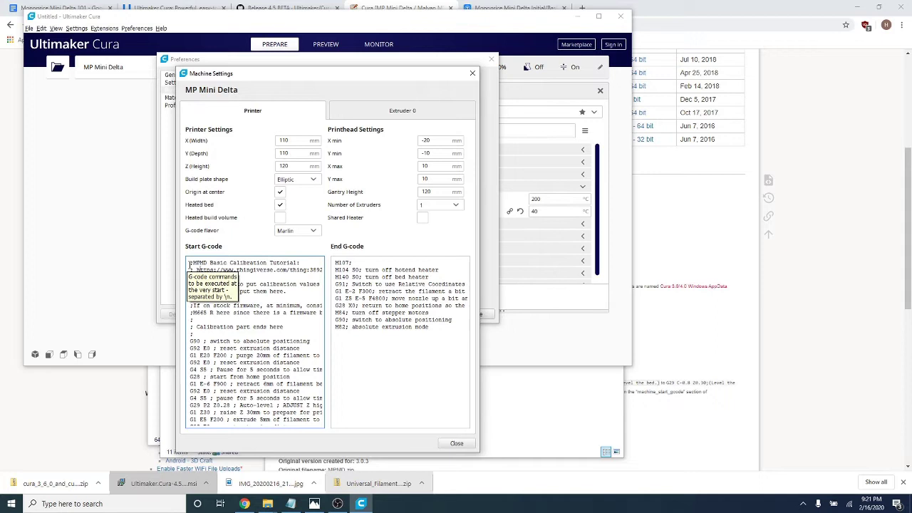
left_click_drag(190, 263, 191, 269)
left_click(202, 276)
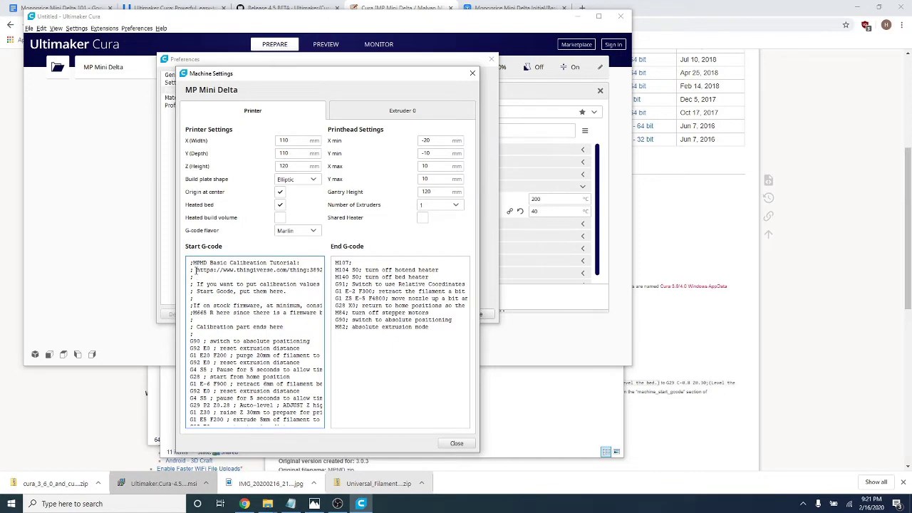
Highlight the firmware and M665 notes in the Start G-code, then view the Mini Delta calibration page
left_click_drag(201, 272, 322, 271)
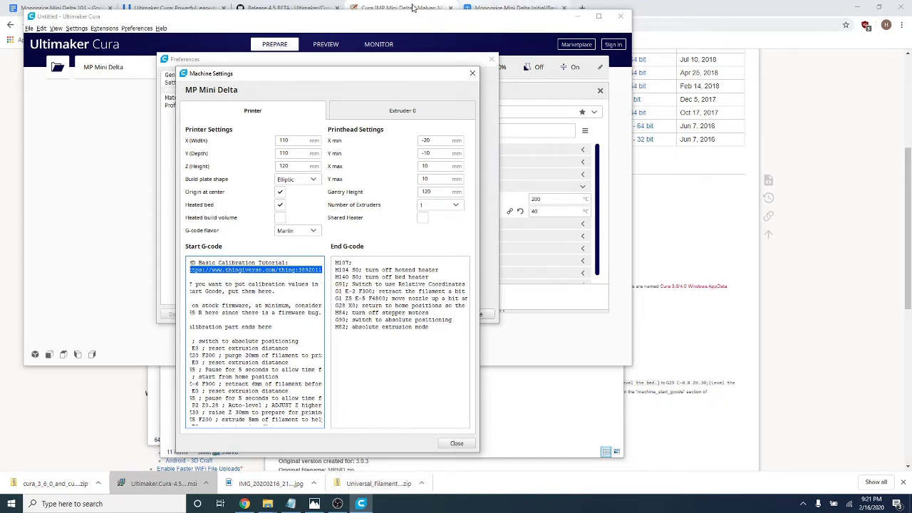
left_click(231, 332)
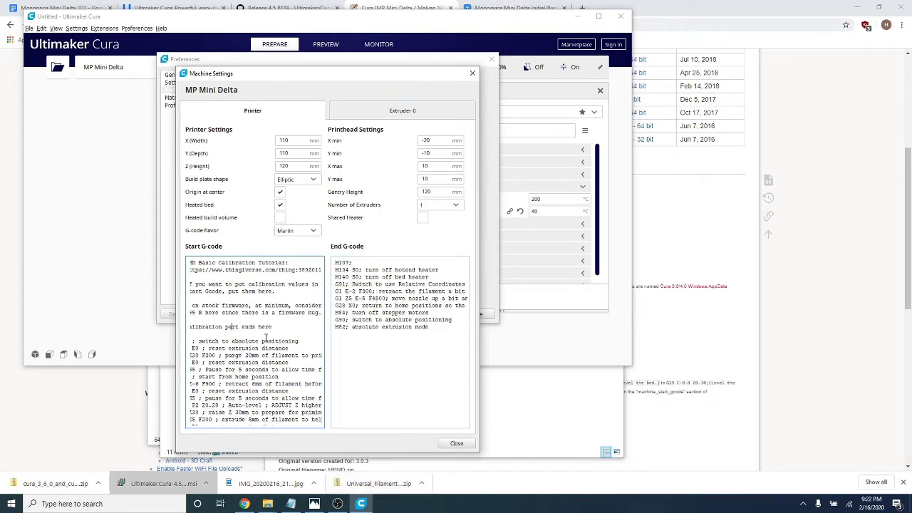
left_click_drag(231, 333, 127, 317)
left_click(234, 300)
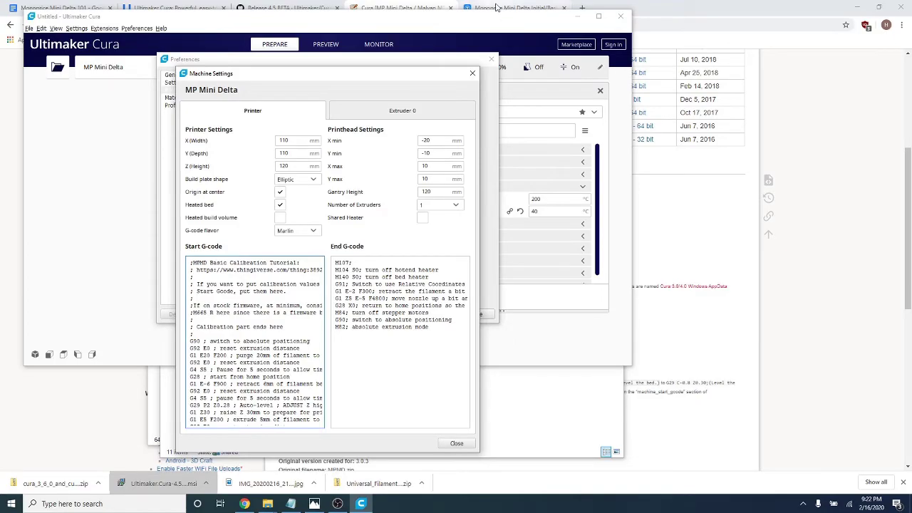
left_click(496, 7)
Zoom the calibration page to 175% and highlight the 1/8 and 1/16 microstepping M92 lines
left_click(909, 92)
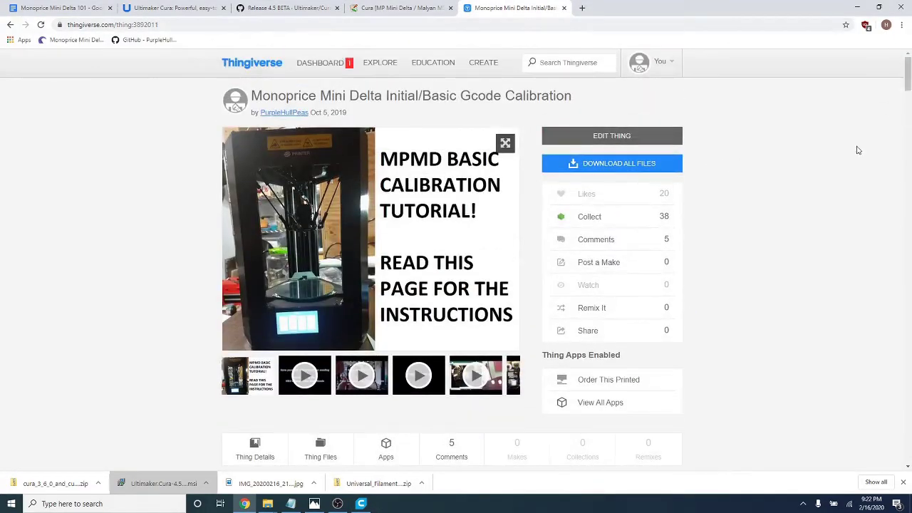
scroll(413, 114, "down", 5)
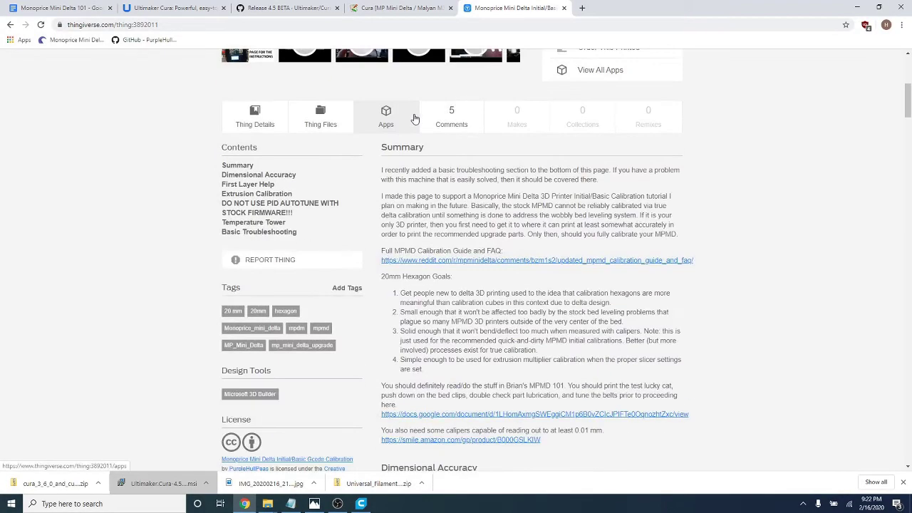
scroll(421, 121, "down", 4)
scroll(476, 181, "down", 2)
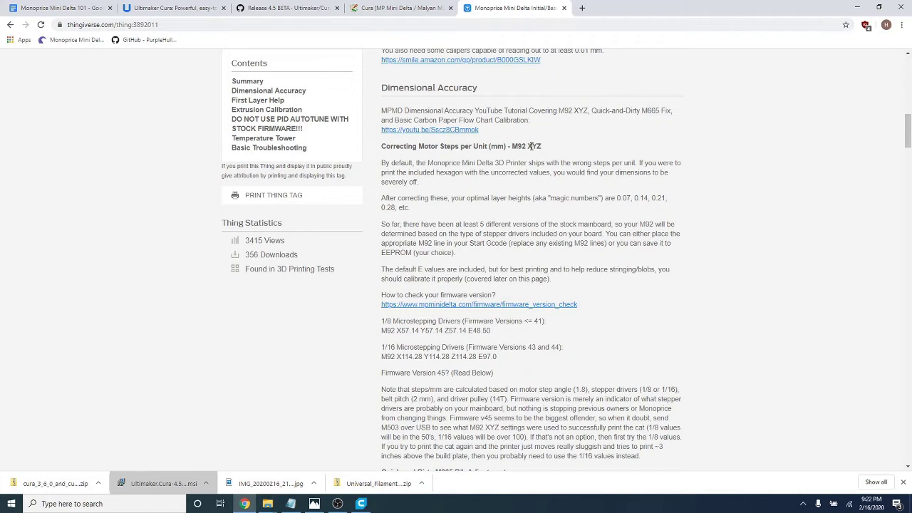
scroll(540, 147, "down", 1)
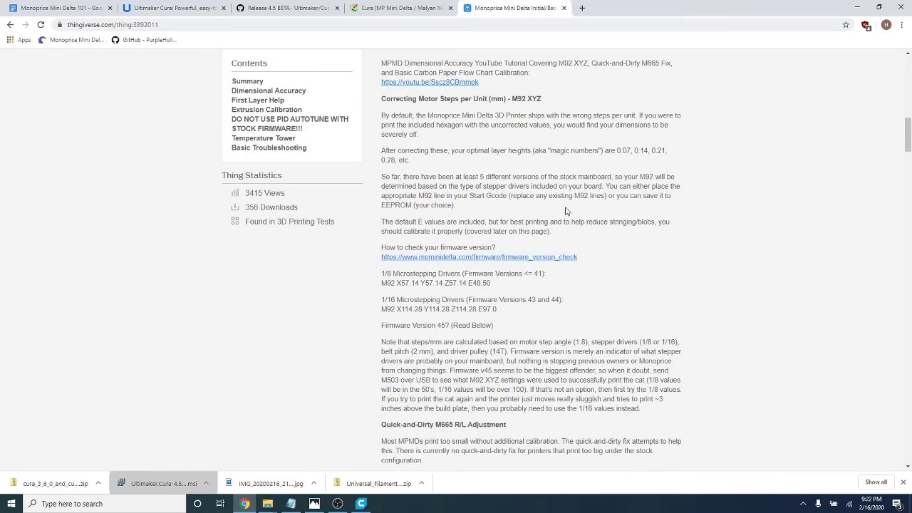
scroll(566, 212, "up", 4, "ctrl")
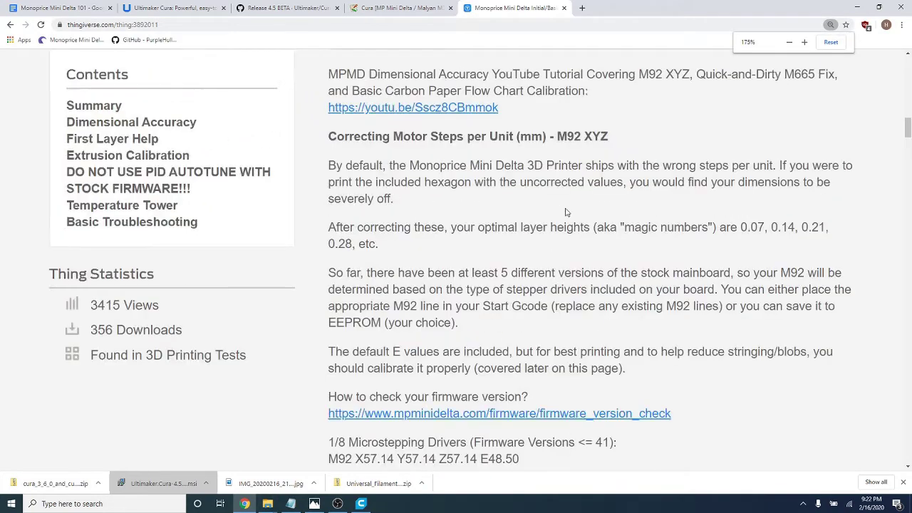
scroll(566, 212, "down", 3)
scroll(567, 217, "down", 1)
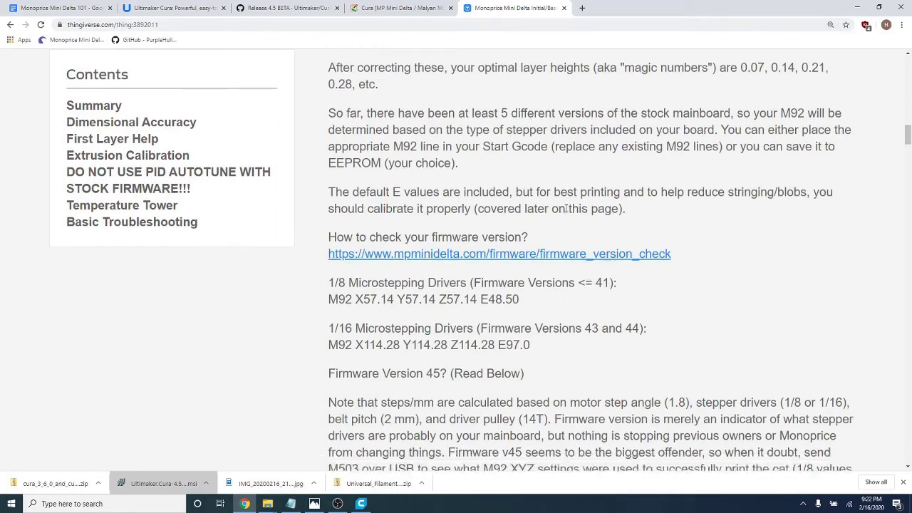
scroll(568, 221, "up", 1)
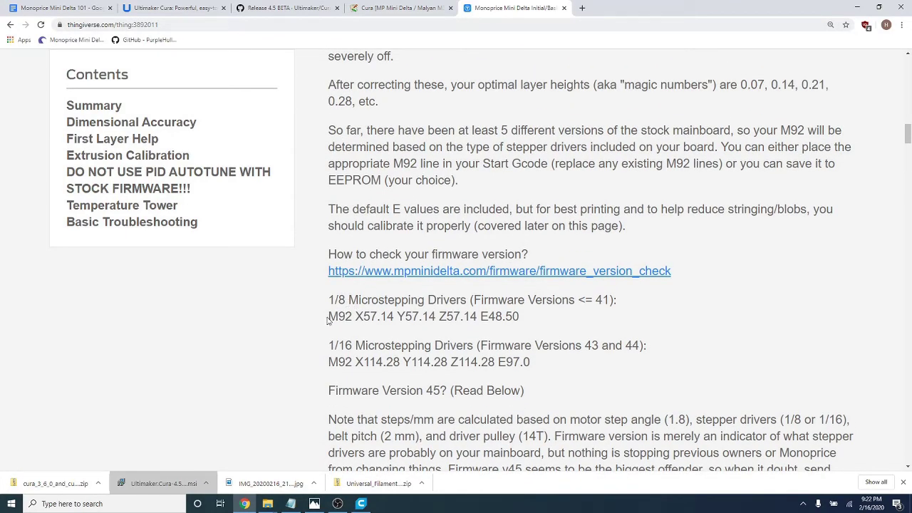
left_click_drag(328, 318, 525, 321)
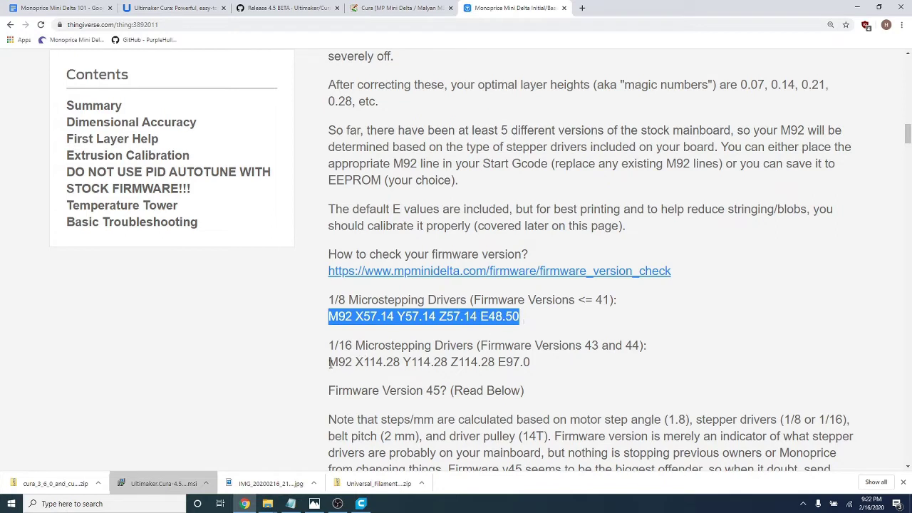
left_click_drag(329, 363, 538, 362)
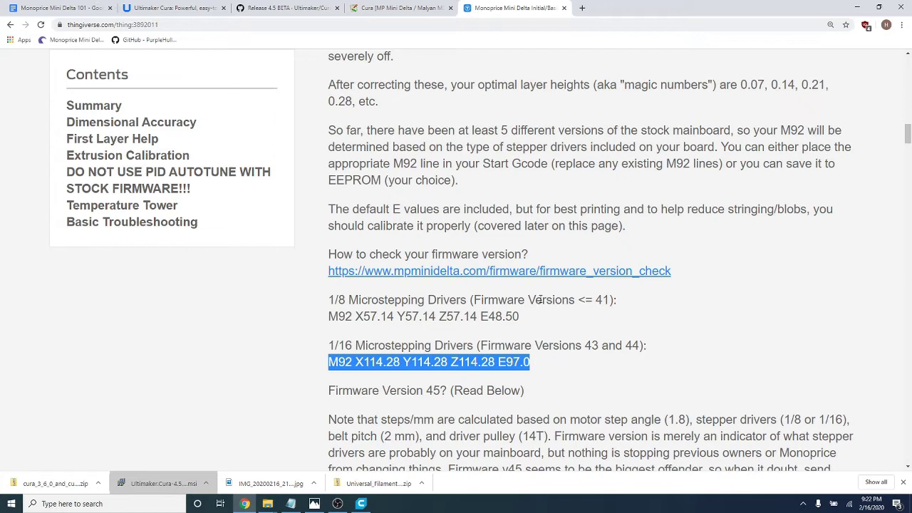
Point out the notes for firmware versions 41 and below, 43 and 44, and 45
left_click_drag(471, 300, 611, 300)
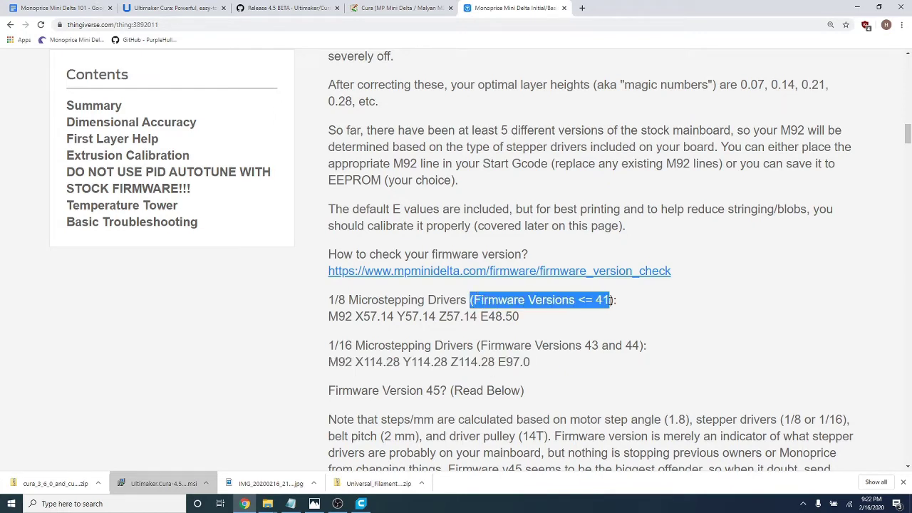
left_click_drag(480, 347, 623, 346)
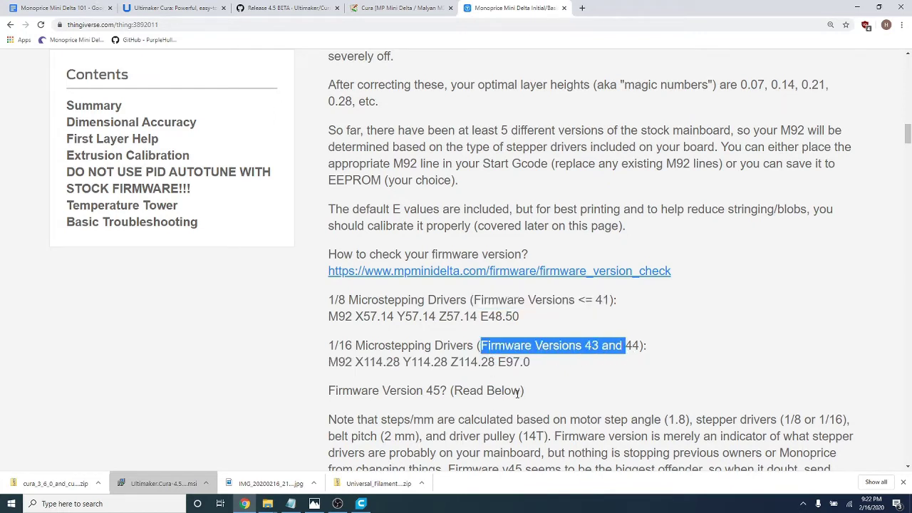
left_click_drag(521, 391, 308, 396)
scroll(340, 391, "down", 2)
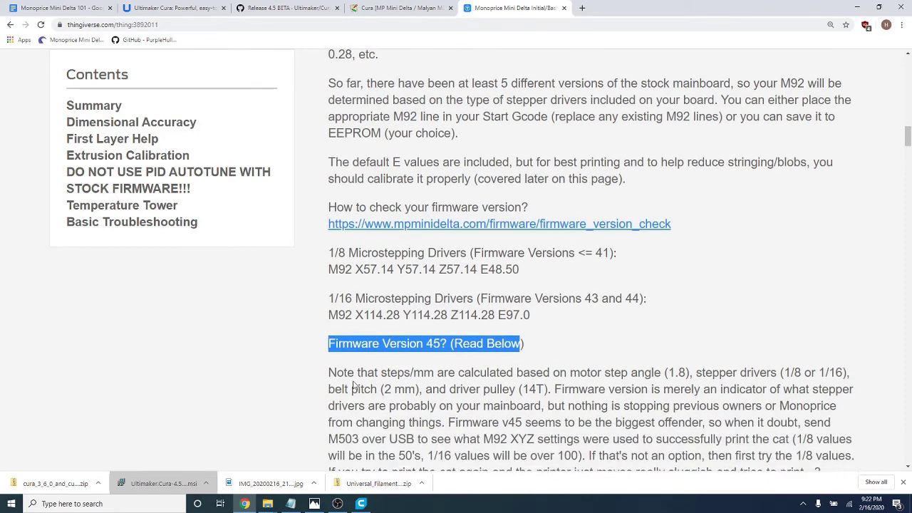
left_click_drag(367, 271, 525, 250)
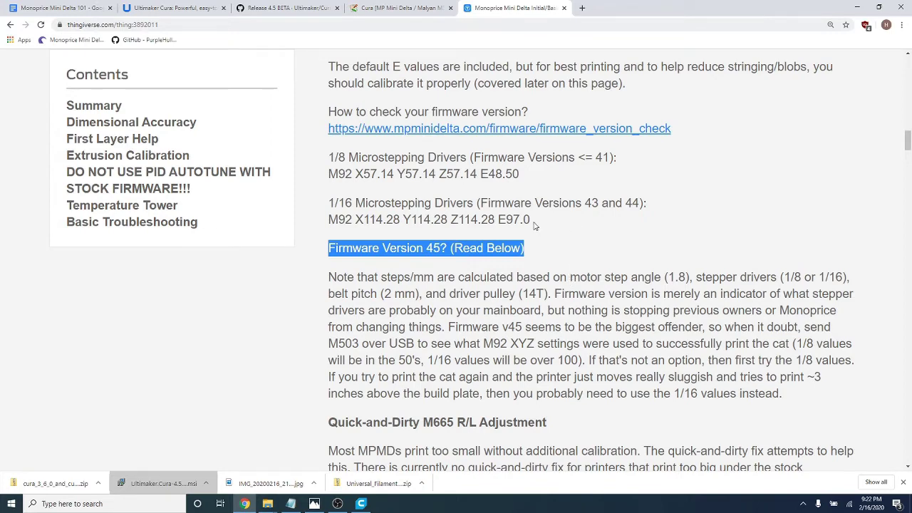
Open the firmware_version_check link in a new tab
scroll(549, 223, "up", 1)
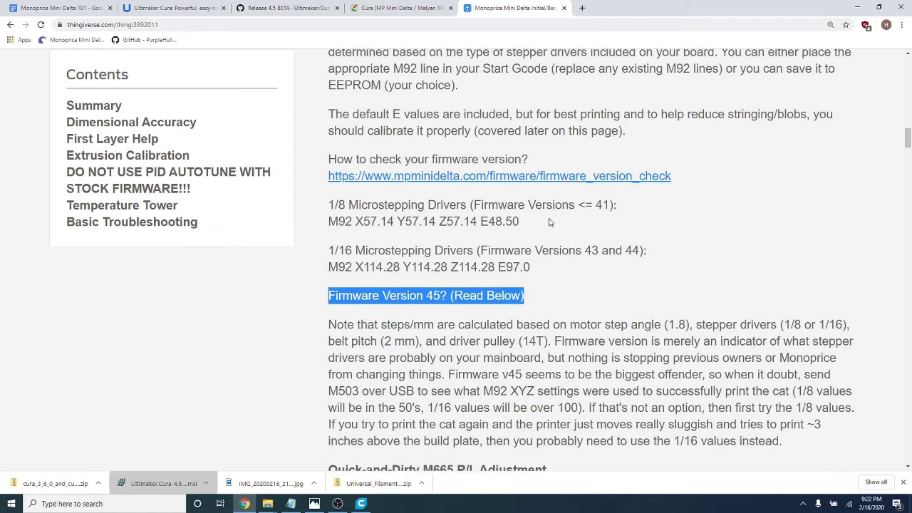
right_click(579, 183)
left_click(610, 187)
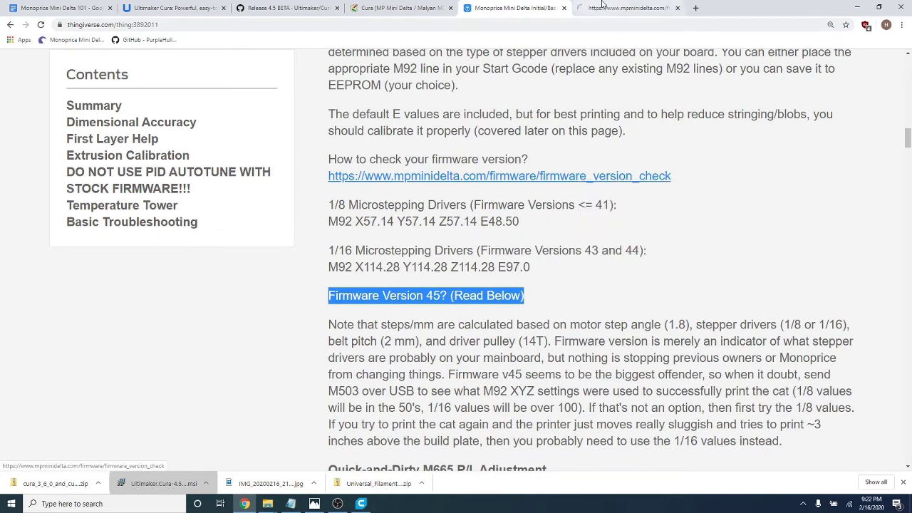
Read on the wiki that V40.113.2 means motion 40, LCD 113.2, then return to Thingiverse
left_click(612, 10)
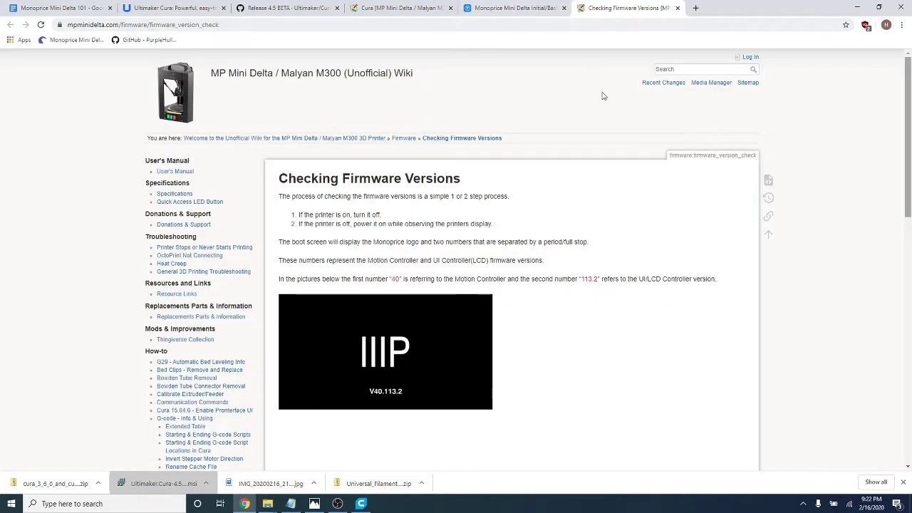
scroll(591, 211, "down", 2)
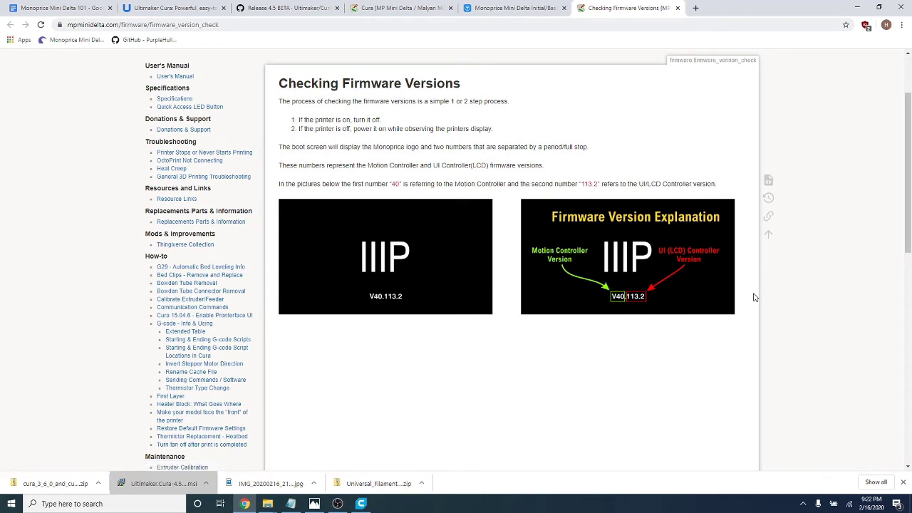
scroll(755, 298, "up", 4, "ctrl")
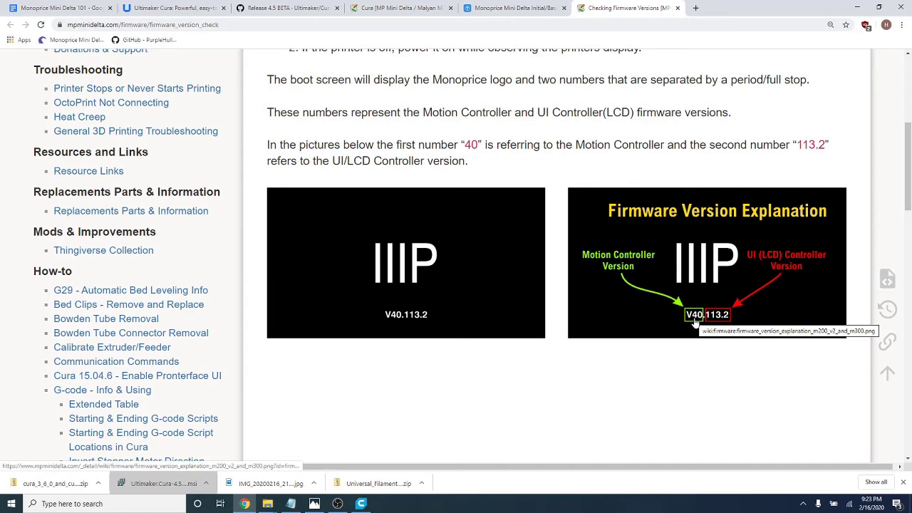
scroll(695, 322, "down", 1)
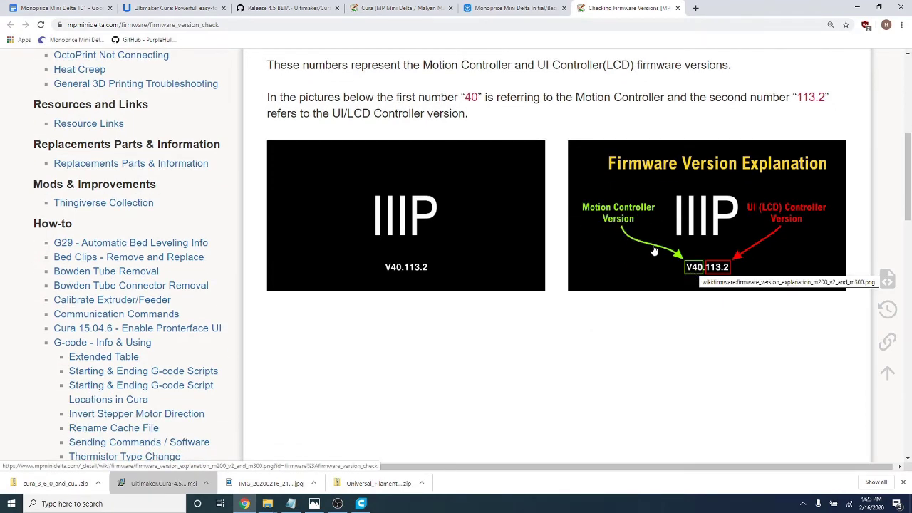
left_click(527, 8)
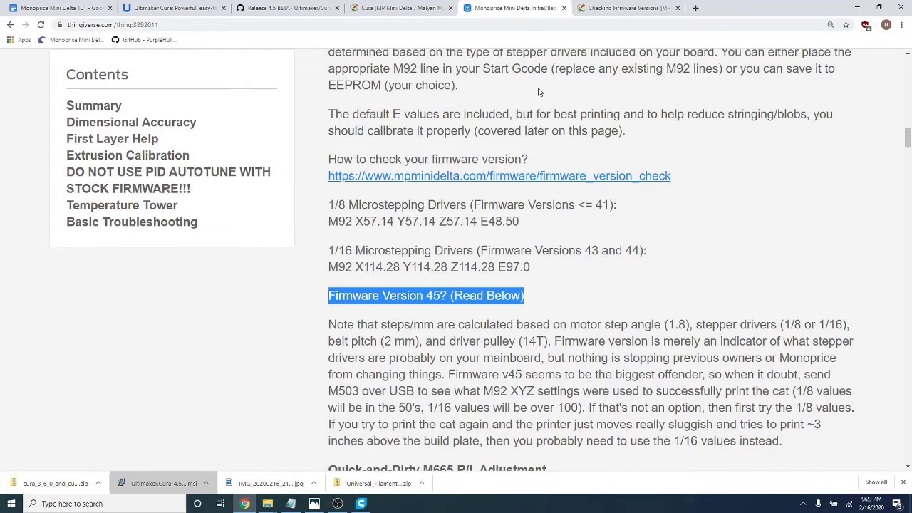
Copy the 1/16 line M92 X114.28 Y114.28 Z114.28 E97.0 and return to Cura's Machine Settings
left_click(660, 278)
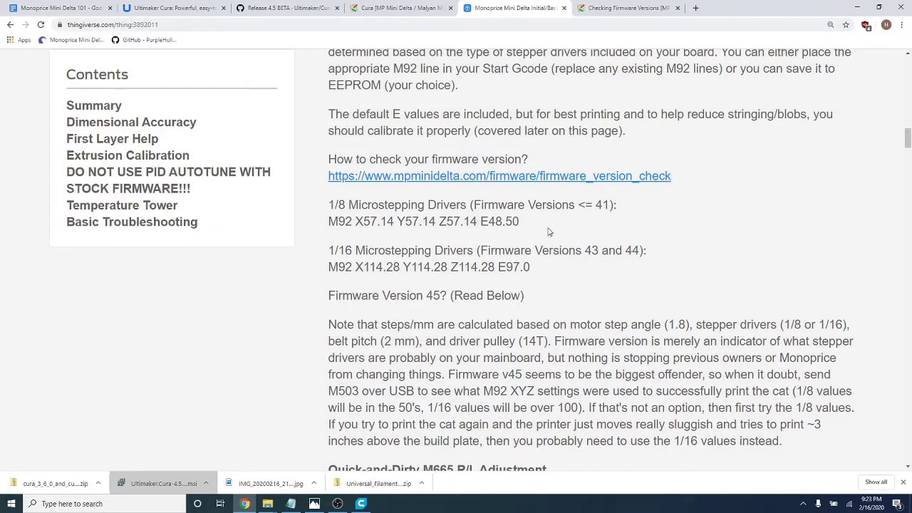
left_click_drag(550, 228, 329, 227)
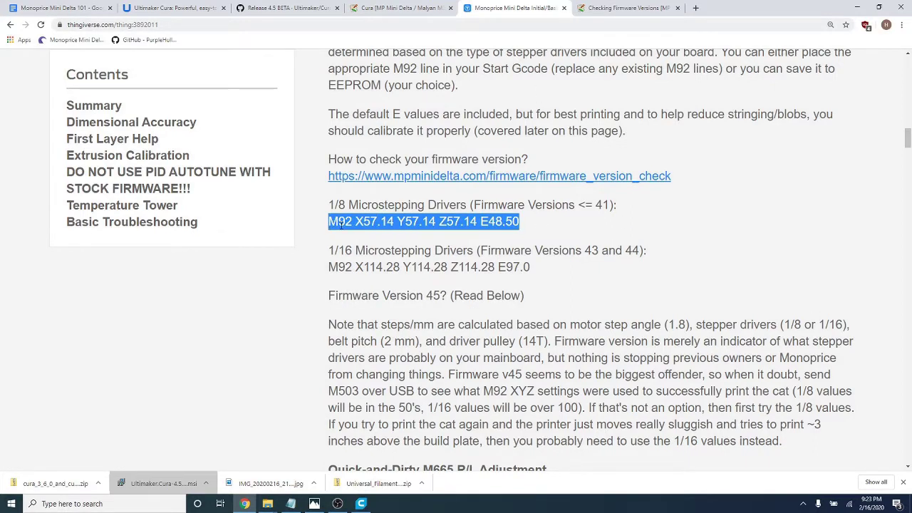
left_click(527, 225)
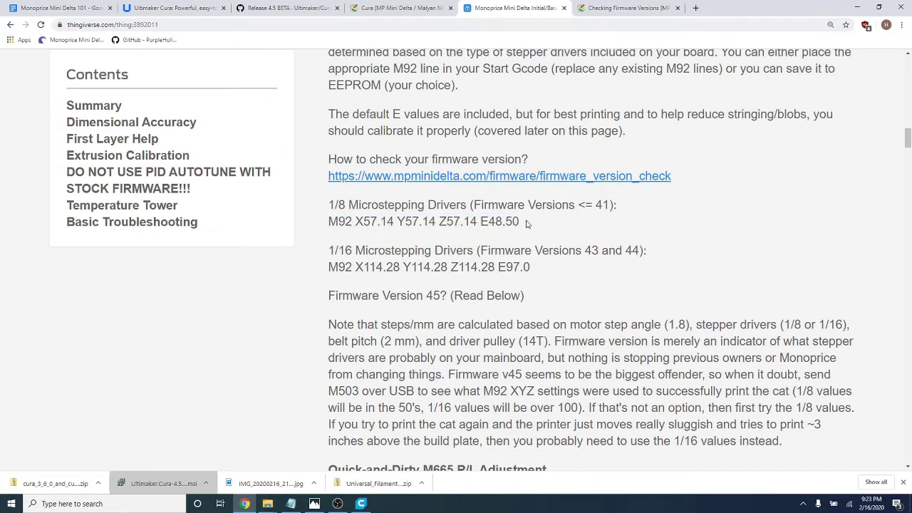
left_click_drag(528, 225, 326, 227)
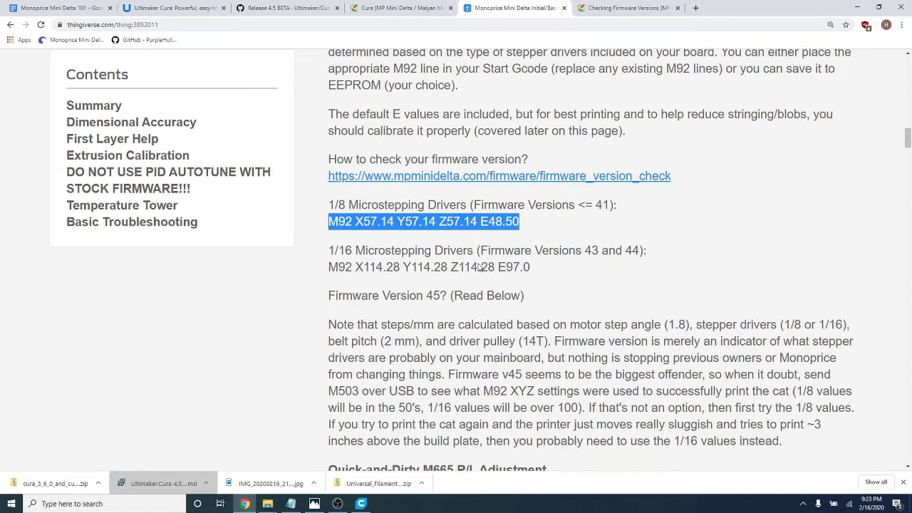
left_click_drag(559, 275, 329, 266)
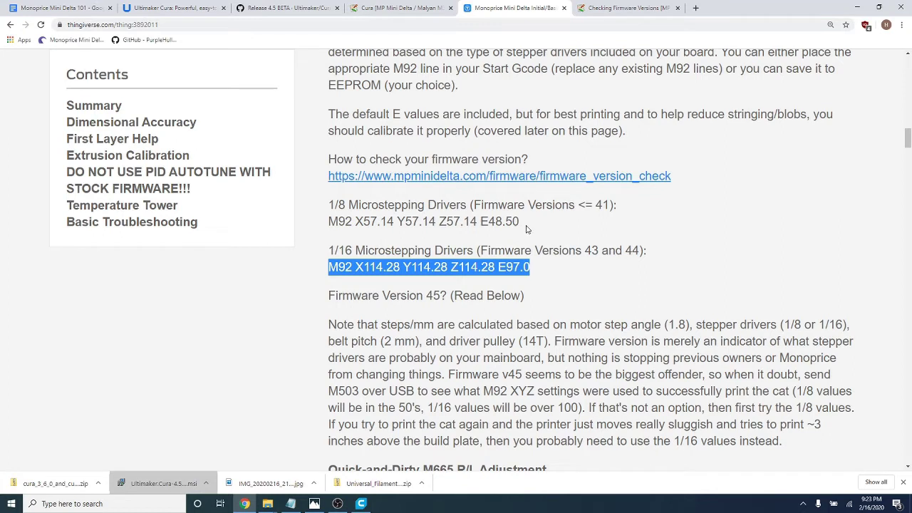
left_click_drag(528, 226, 468, 226)
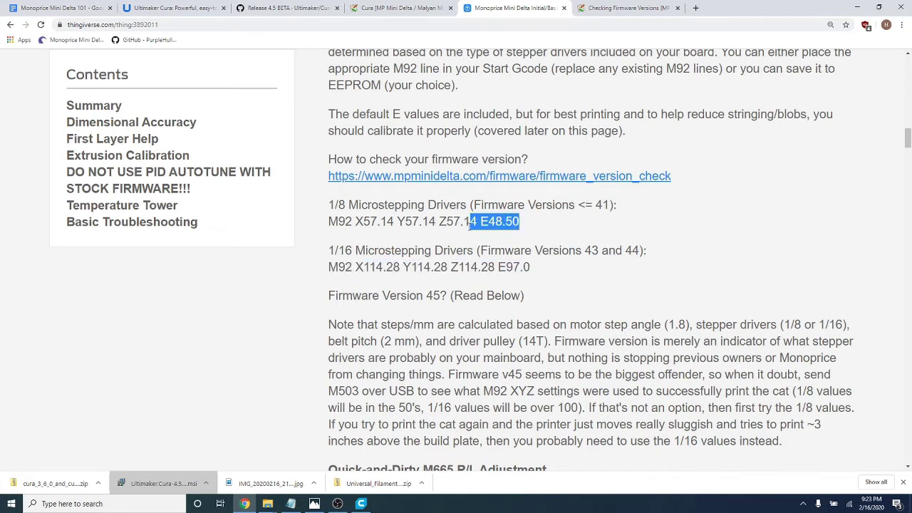
left_click(542, 225)
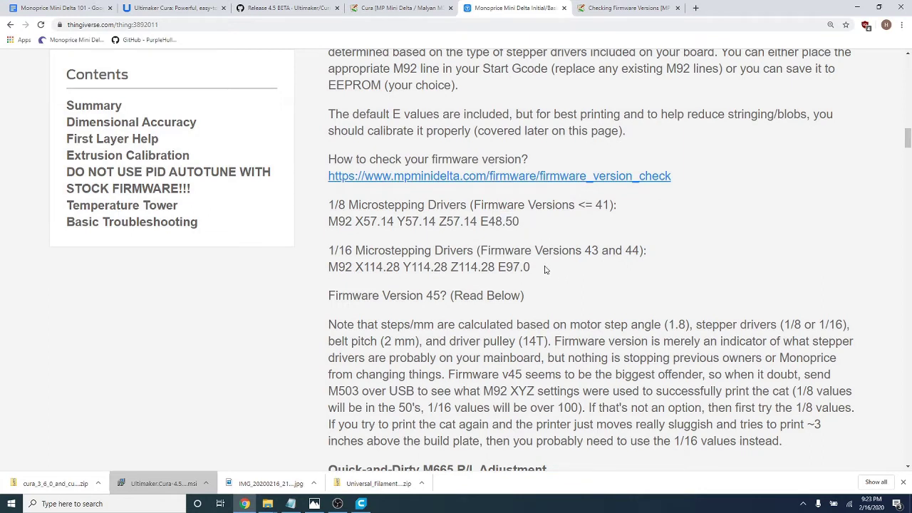
left_click_drag(546, 269, 325, 273)
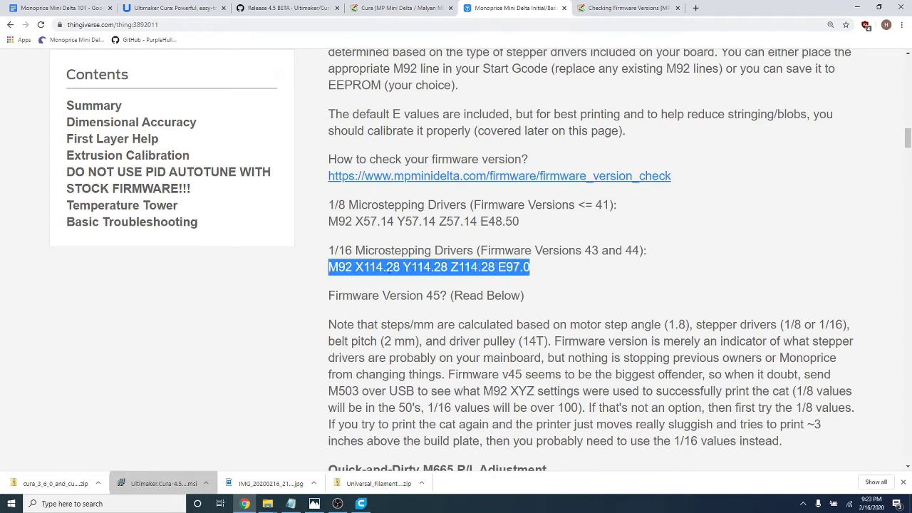
right_click(385, 270)
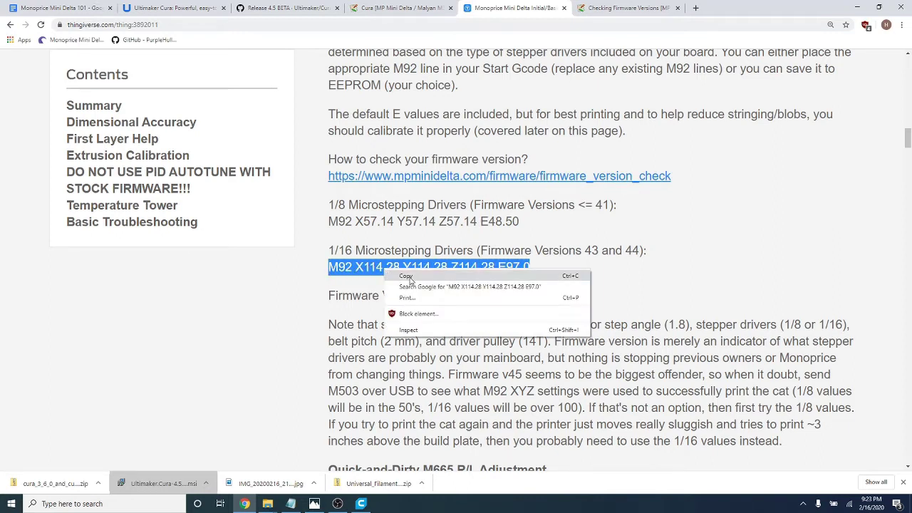
left_click(409, 279)
left_click(361, 503)
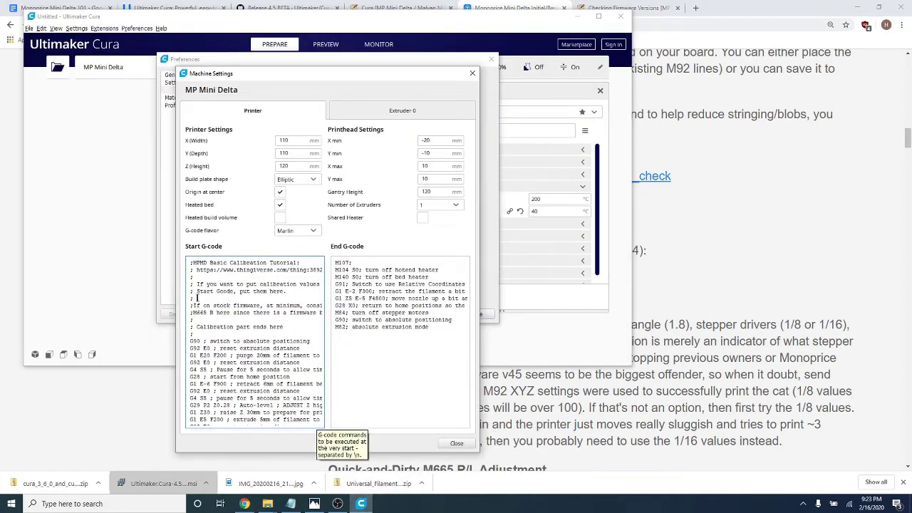
Examine the Start G-code comment lines and G90 line to find where M92 belongs
left_click(197, 298)
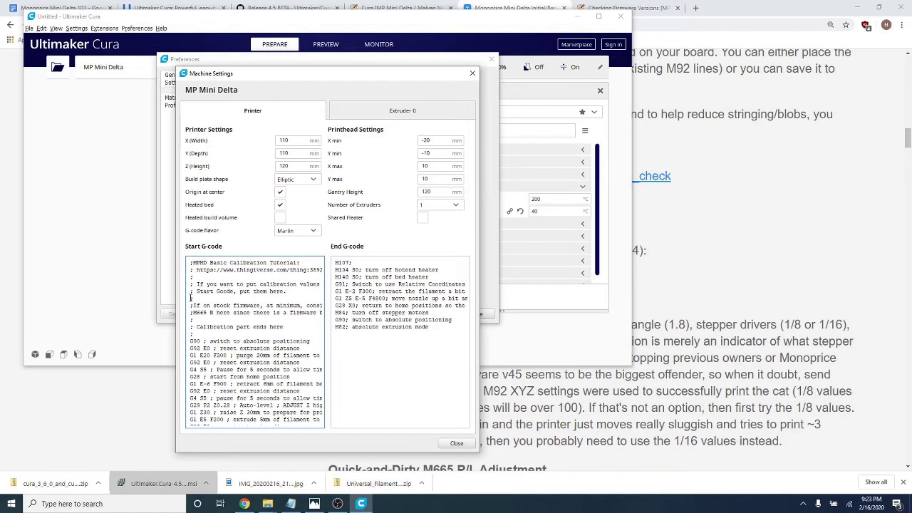
double_click(191, 298)
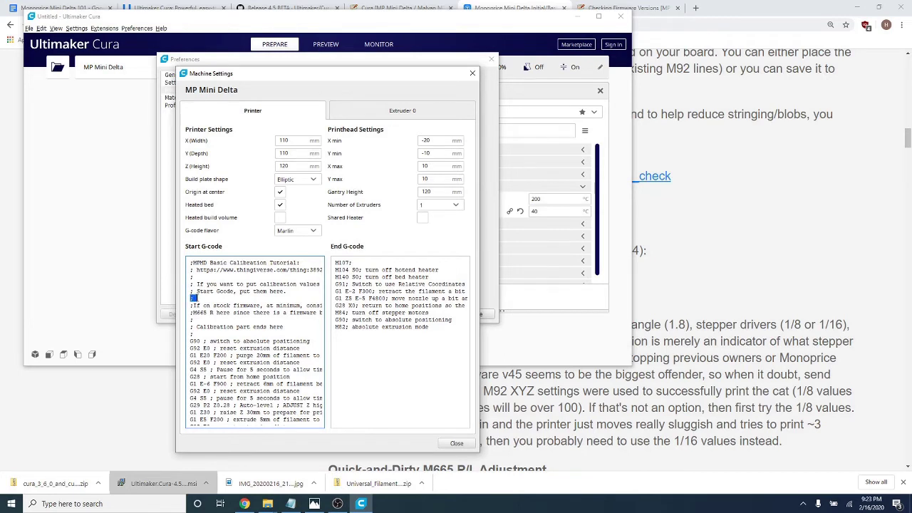
left_click(201, 298)
left_click_drag(202, 341, 189, 343)
left_click(200, 334)
left_click_drag(200, 334, 289, 328)
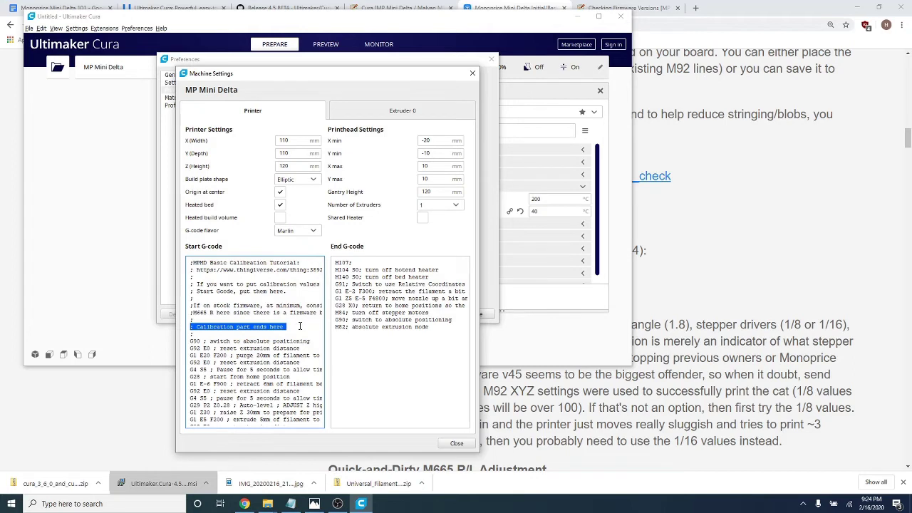
left_click(299, 326)
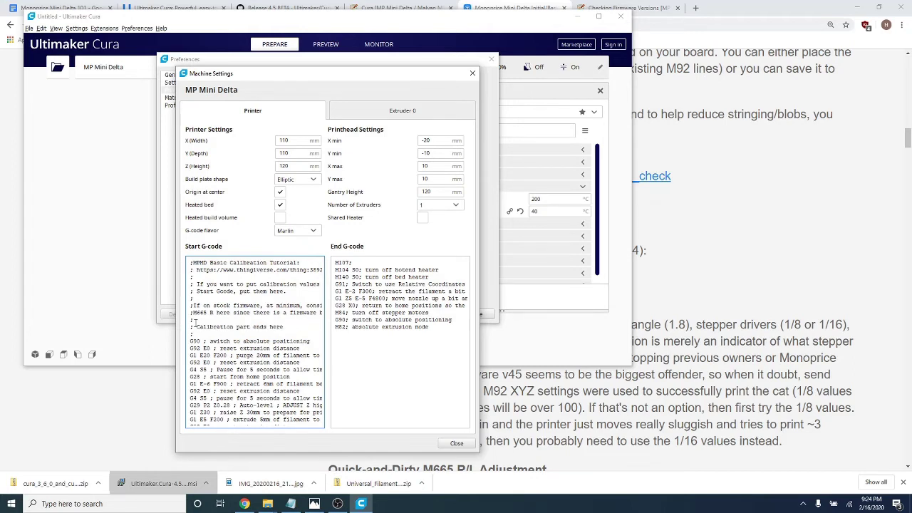
left_click(304, 322)
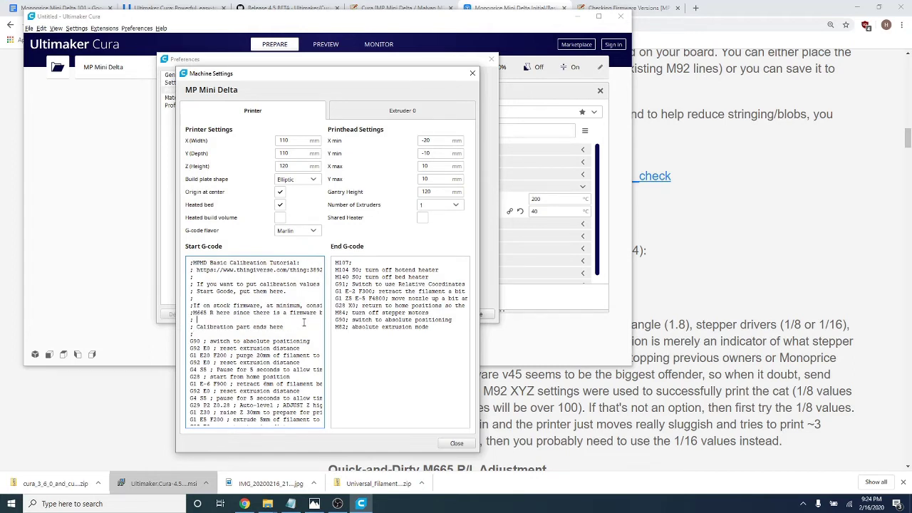
left_click(196, 333)
double_click(194, 341)
left_click(203, 341)
Paste M92 X114.28 Y114.28 Z114.28 E97.0 over the empty comment line in Start G-code
left_click_drag(198, 298, 189, 297)
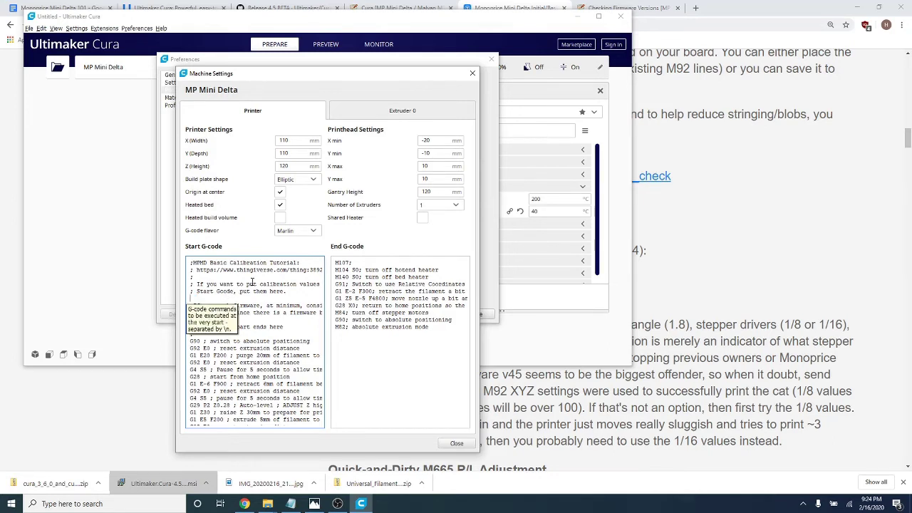
key("ctrl+v")
key("Return")
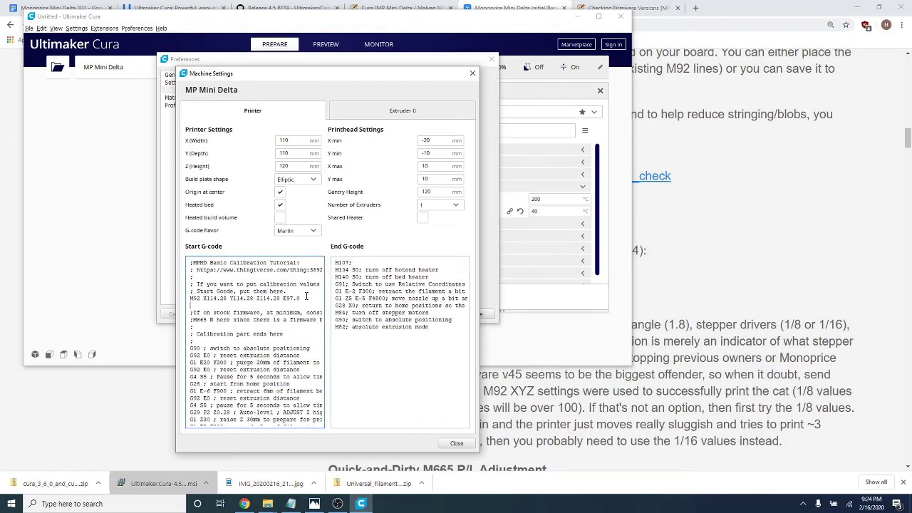
left_click_drag(307, 296, 191, 298)
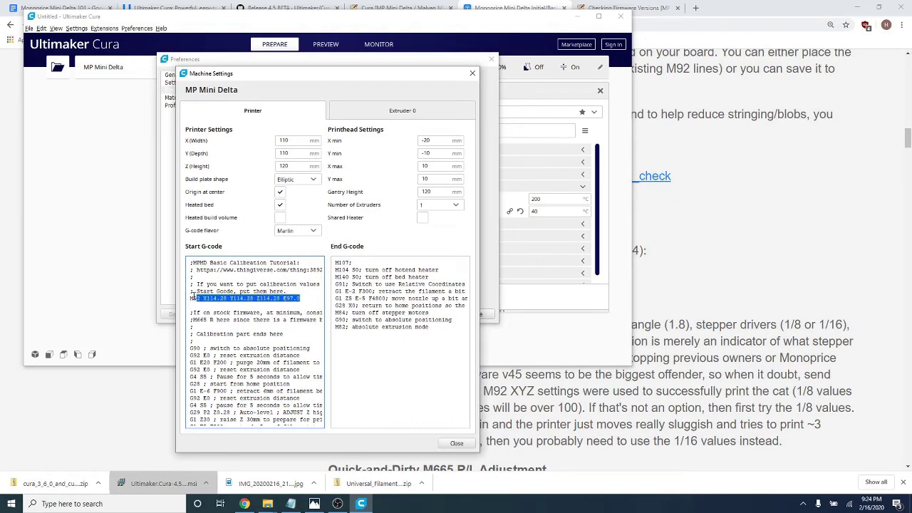
In the calibration guide, select the Stock Values M666 and M665 G-code lines
left_click(743, 275)
scroll(738, 278, "down", 3)
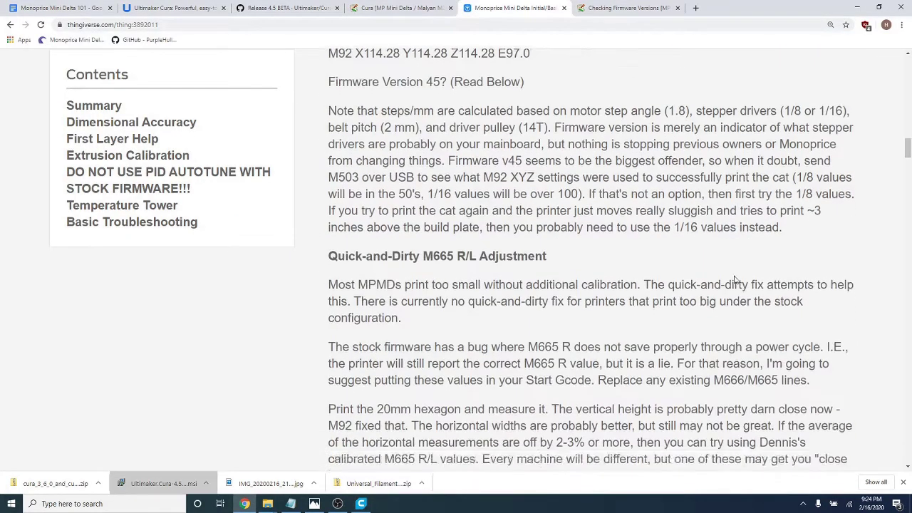
scroll(736, 280, "down", 4)
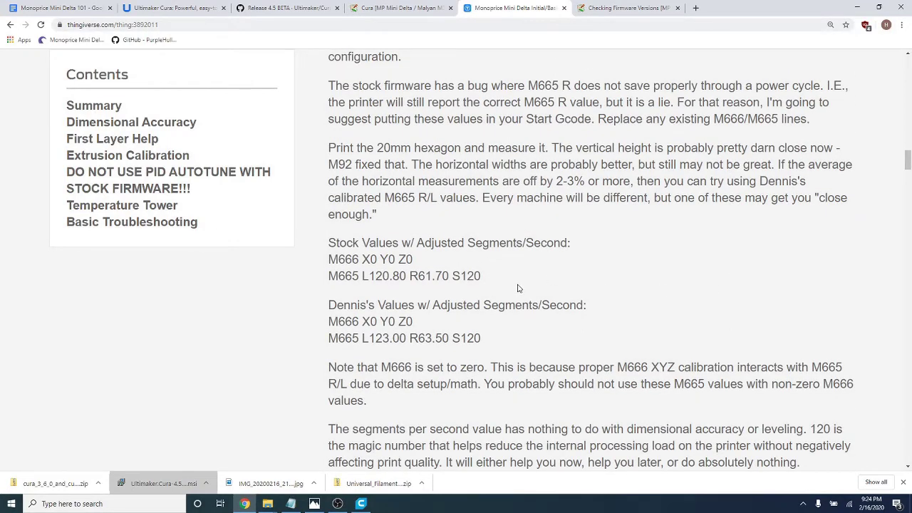
scroll(518, 288, "up", 1, "ctrl")
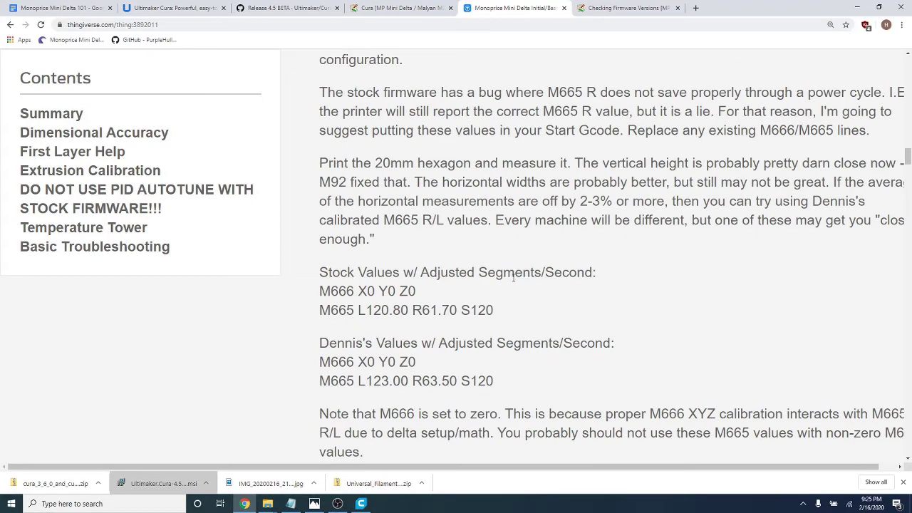
scroll(512, 279, "down", 1)
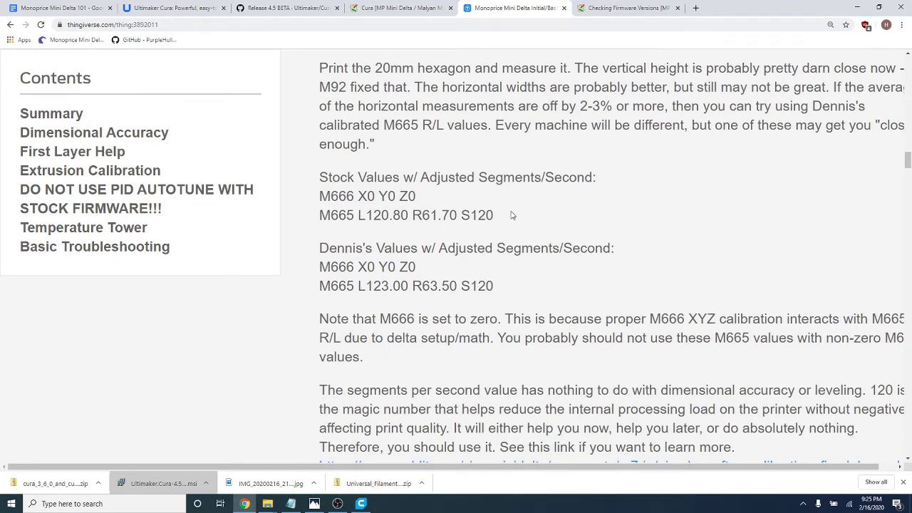
left_click_drag(502, 215, 320, 197)
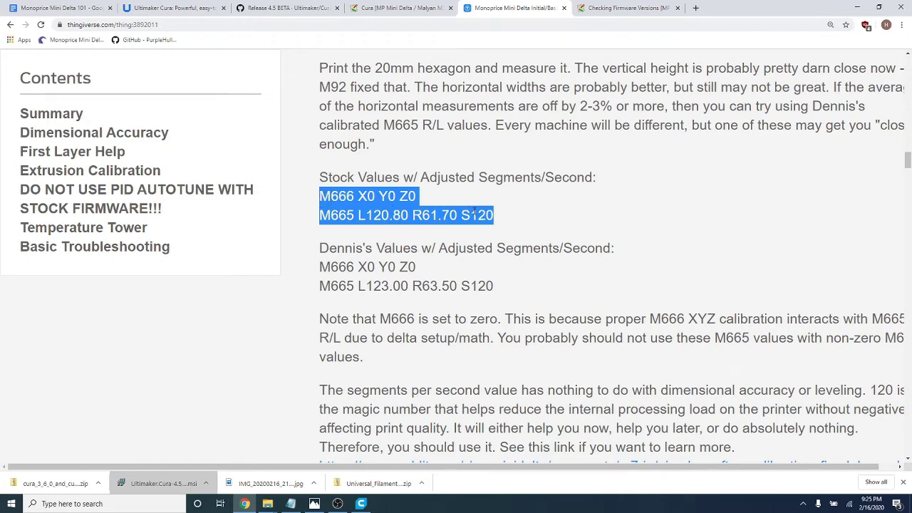
Open the guide's Reddit link on reducing segments per second in a new tab
scroll(499, 211, "down", 3)
scroll(502, 211, "up", 2)
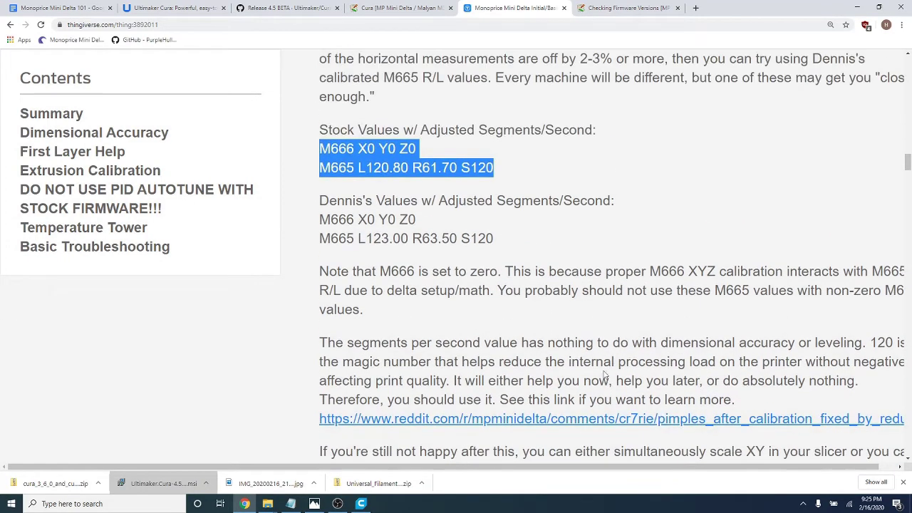
right_click(690, 419)
left_click(719, 326)
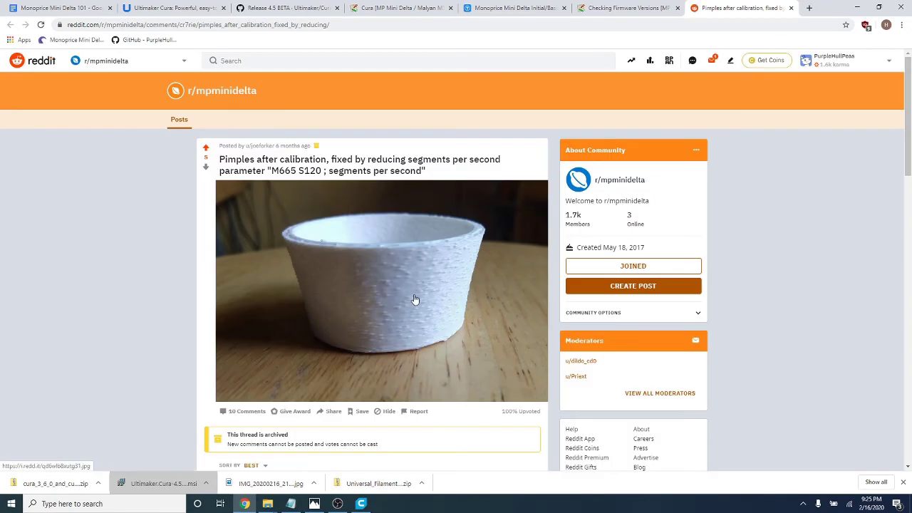
Scroll through the r/mpminidelta post on fixing pimples with M665 S120
scroll(420, 299, "up", 2, "ctrl")
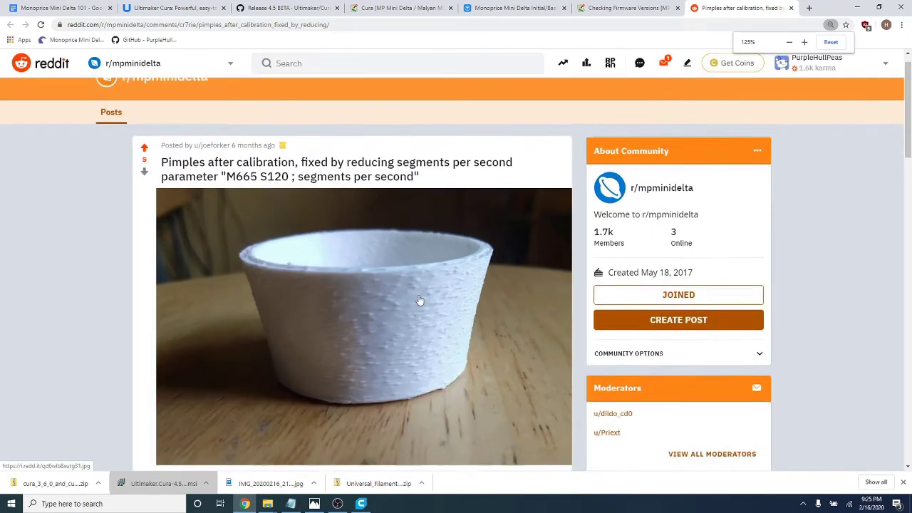
scroll(421, 300, "down", 1)
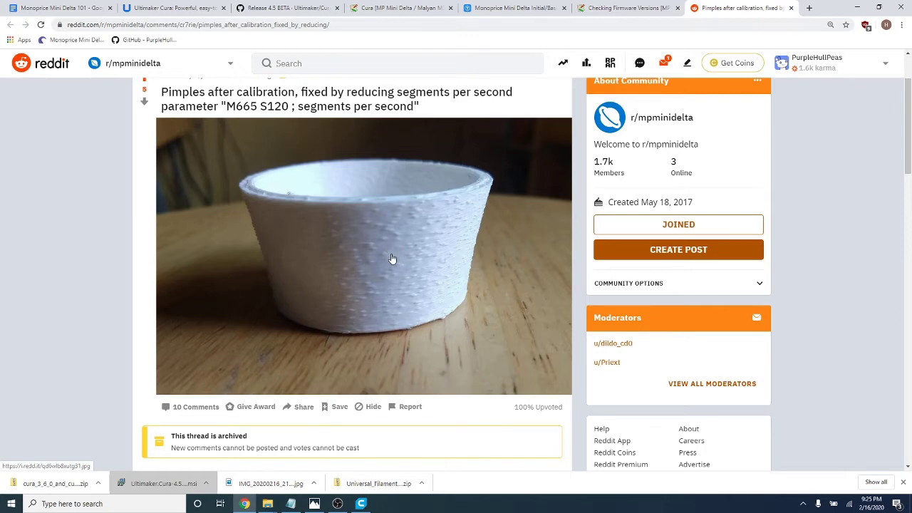
Paste the copied M666 X0 Y0 Z0 and M665 L120.80 R61.70 S120 lines after M92
left_click(515, 8)
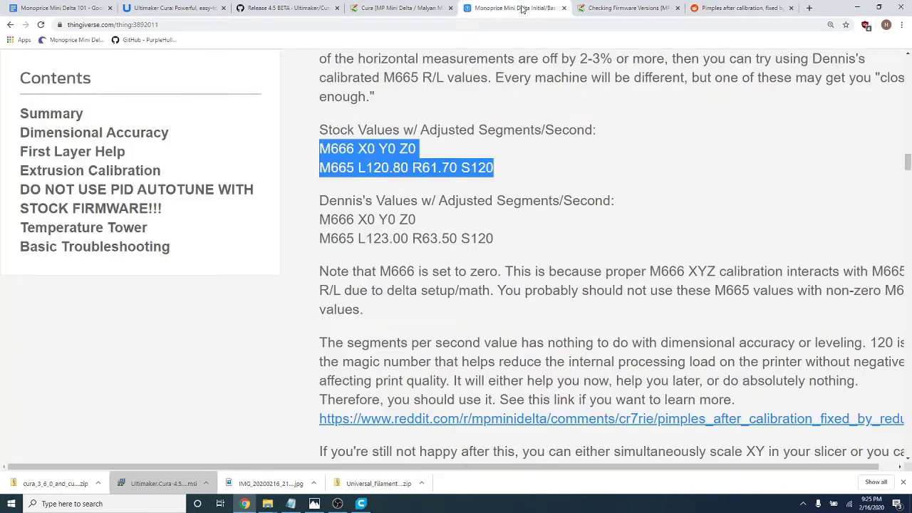
right_click(368, 158)
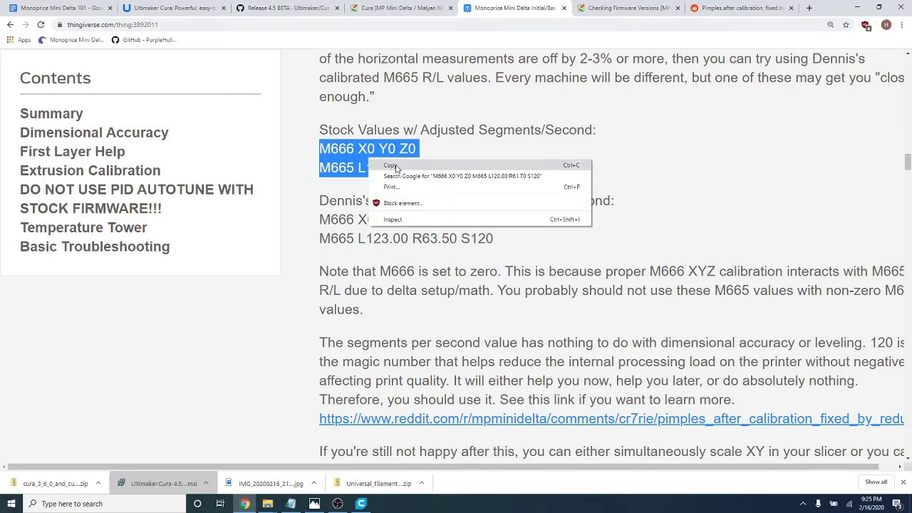
left_click(387, 165)
left_click(361, 503)
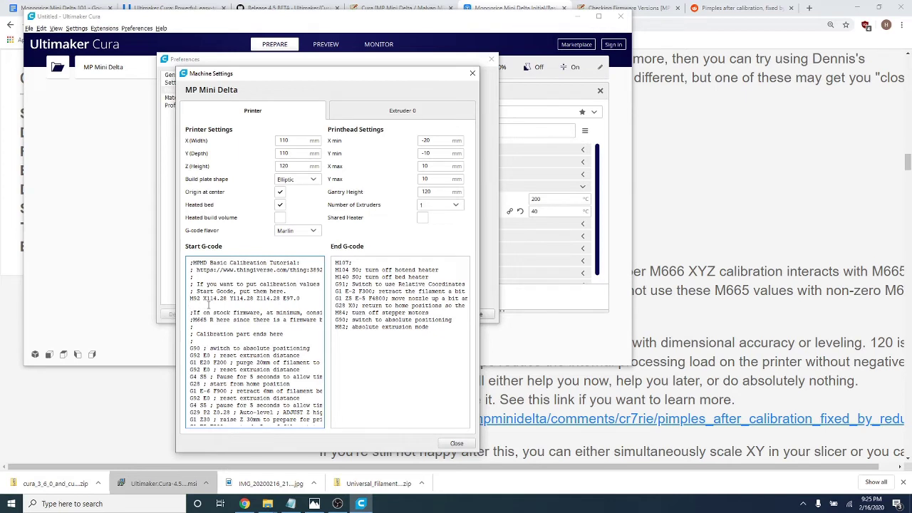
key("Return")
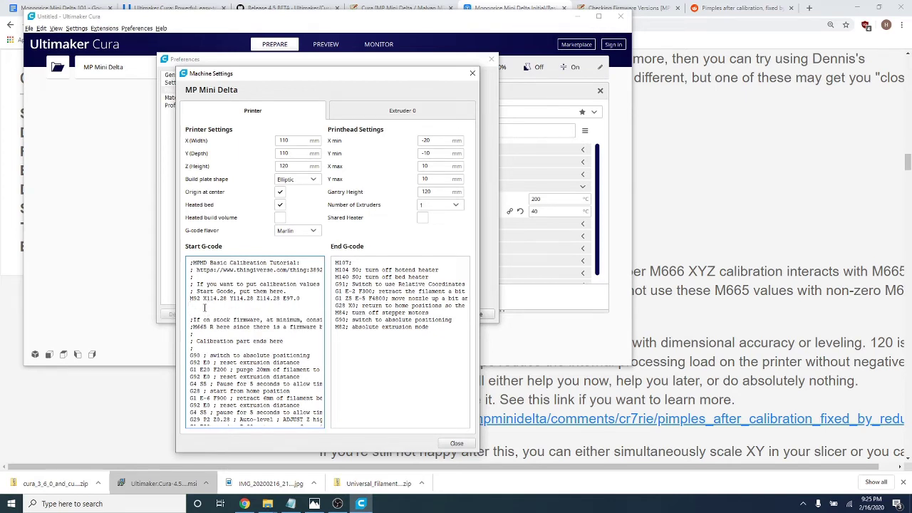
key("ctrl+v")
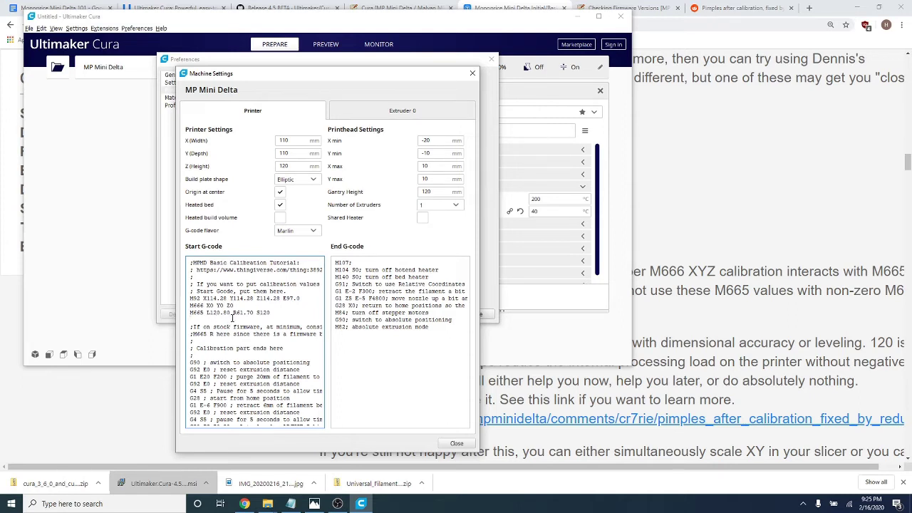
key("BackSpace")
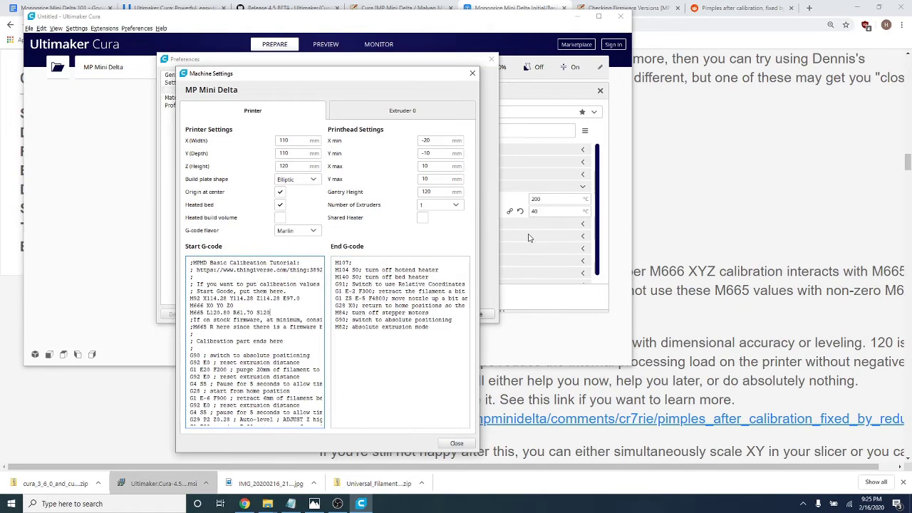
Jump to the guide's 'DO NOT USE PID AUTOTUNE WITH STOCK FIRMWARE' section
left_click(730, 228)
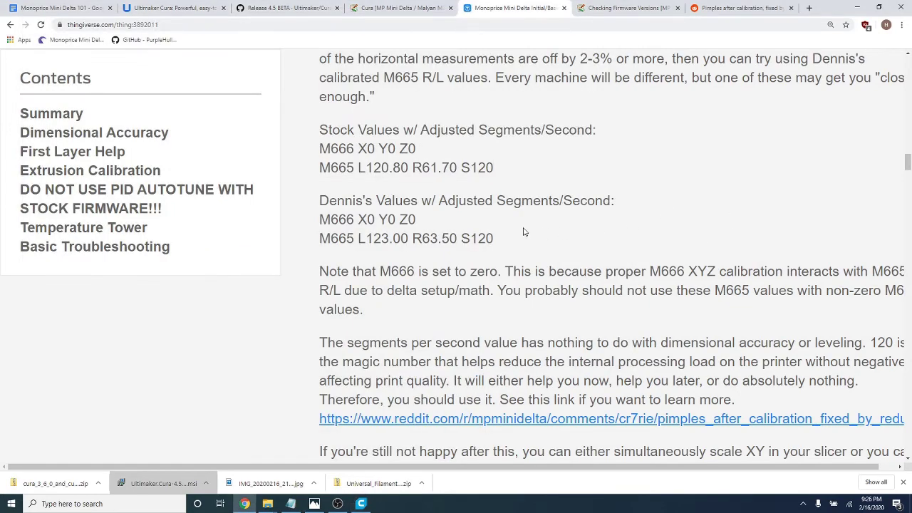
scroll(542, 224, "up", 3)
scroll(570, 221, "down", 8)
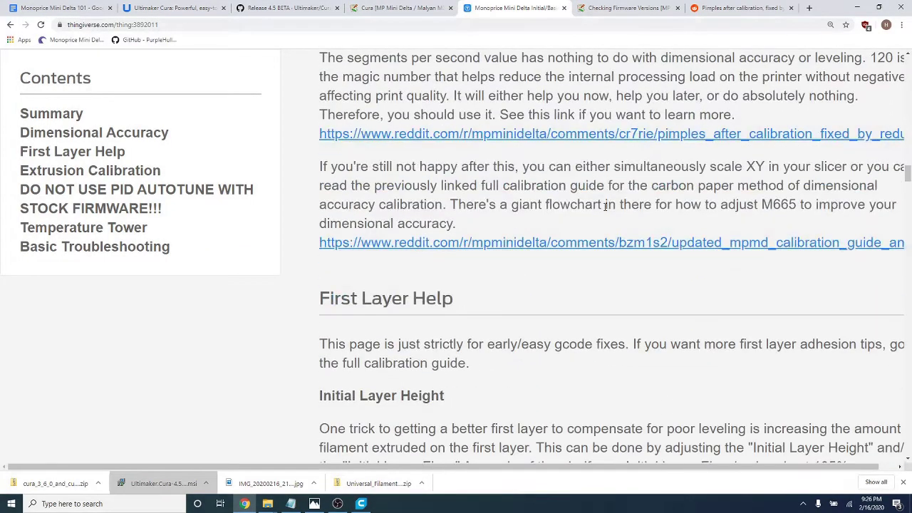
scroll(607, 211, "down", 14)
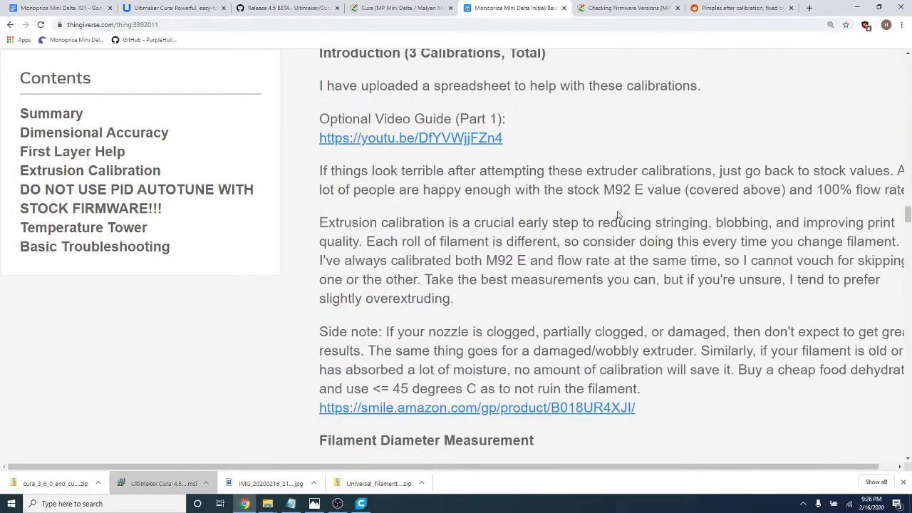
scroll(580, 207, "up", 1)
scroll(591, 214, "down", 17)
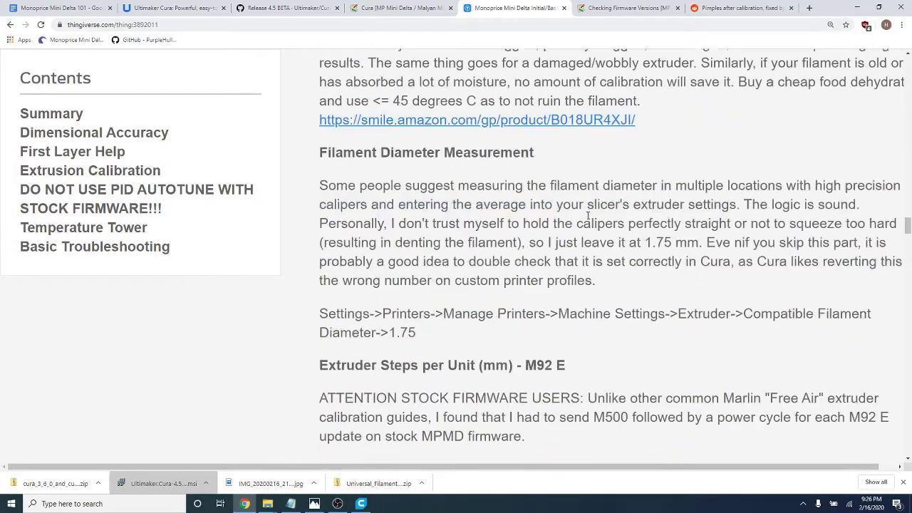
scroll(602, 217, "down", 4)
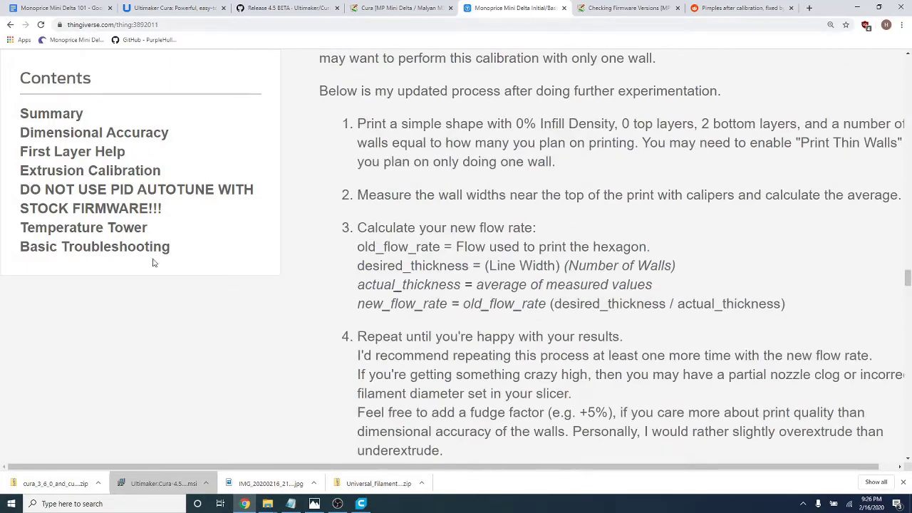
left_click(137, 198)
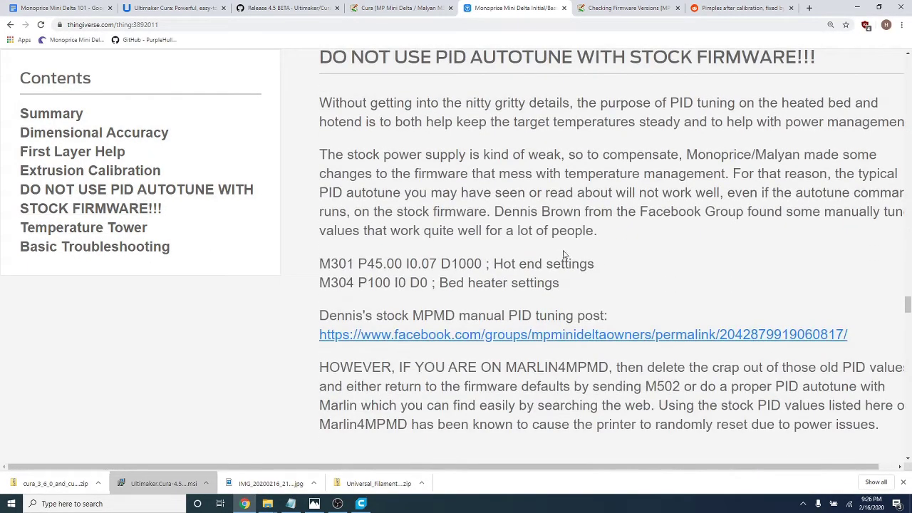
Select and review the M301 and M304 PID value lines
scroll(595, 246, "down", 2)
scroll(645, 253, "up", 3)
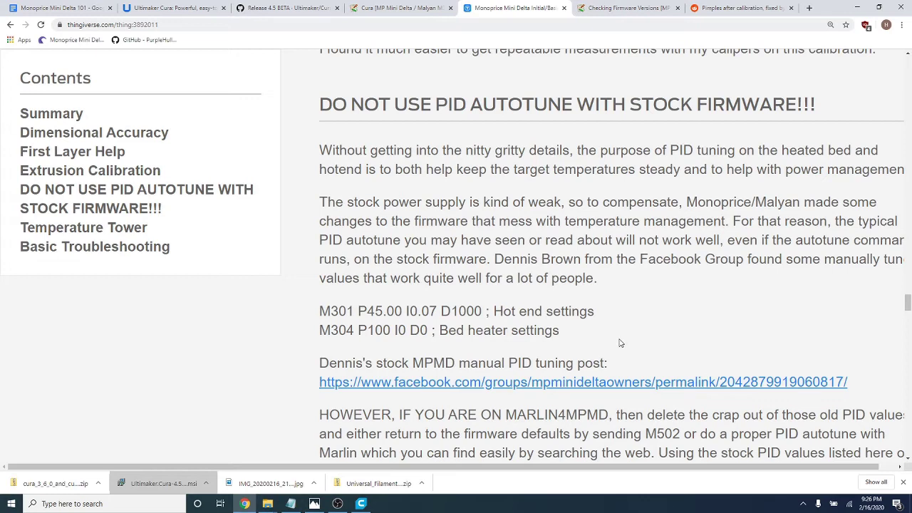
left_click_drag(611, 343, 314, 313)
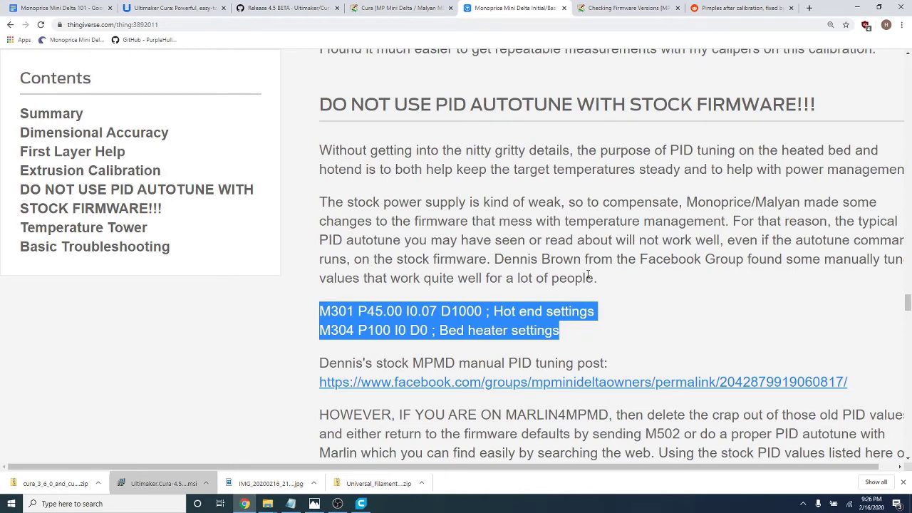
left_click(630, 277)
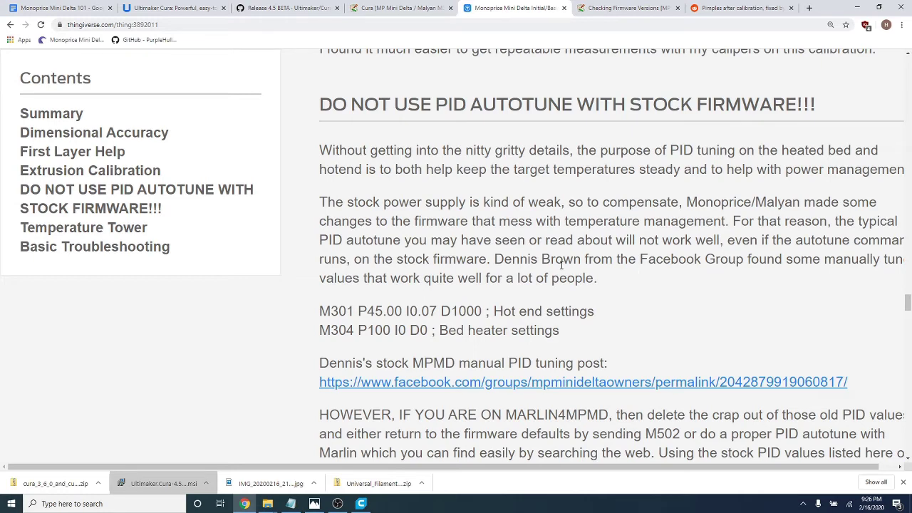
left_click(362, 504)
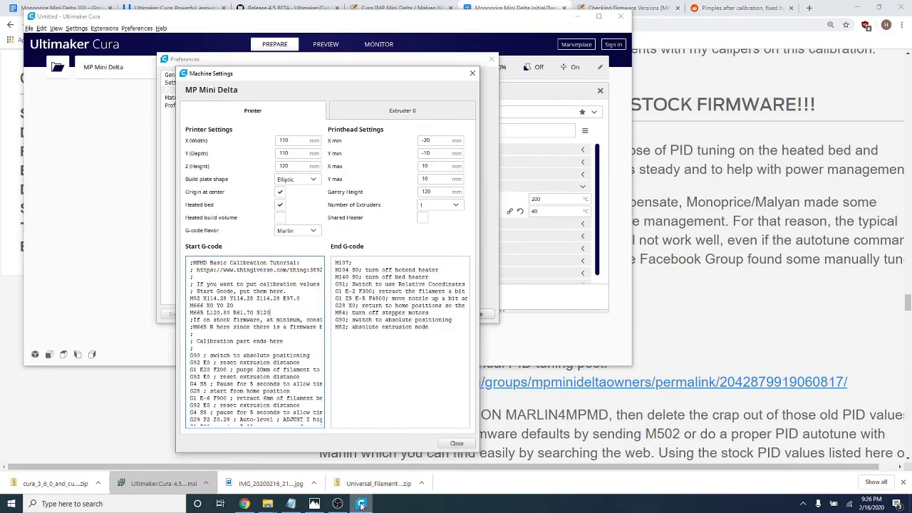
scroll(253, 317, "down", 1)
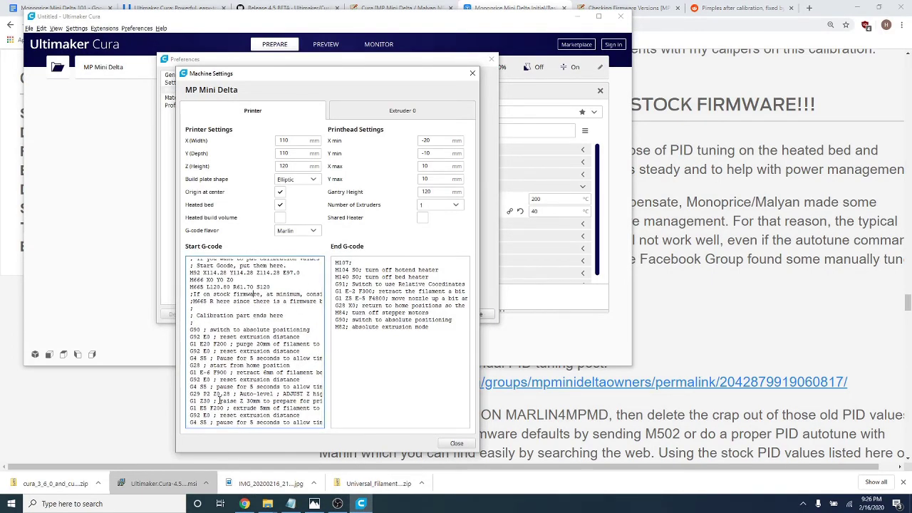
left_click_drag(189, 394, 129, 394)
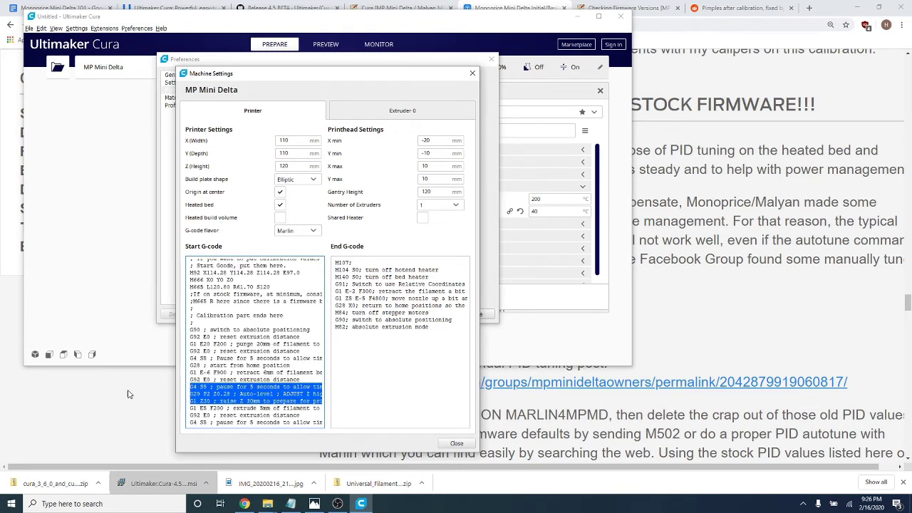
left_click(214, 399)
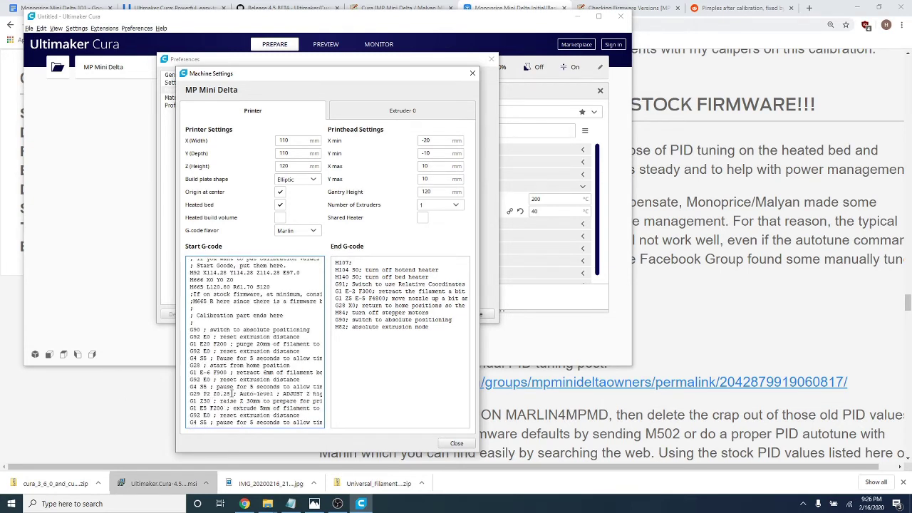
left_click_drag(232, 393, 189, 393)
left_click(213, 400)
double_click(207, 394)
left_click_drag(213, 393, 231, 394)
left_click(231, 393)
key("shift+Left")
key("shift+Left")
key("shift+Left")
key("shift+Left")
left_click(233, 395)
key("shift+Left")
key("shift+Left")
key("shift+Left")
key("shift+Left")
key("shift+Left")
key("Right")
key("shift+Right")
key("shift+Right")
key("shift+Right")
key("shift+Right")
key("shift+Right")
key("shift+Right")
key("shift+Right")
key("shift+Right")
key("shift+Right")
key("shift+Right")
key("shift+Right")
left_click(459, 446)
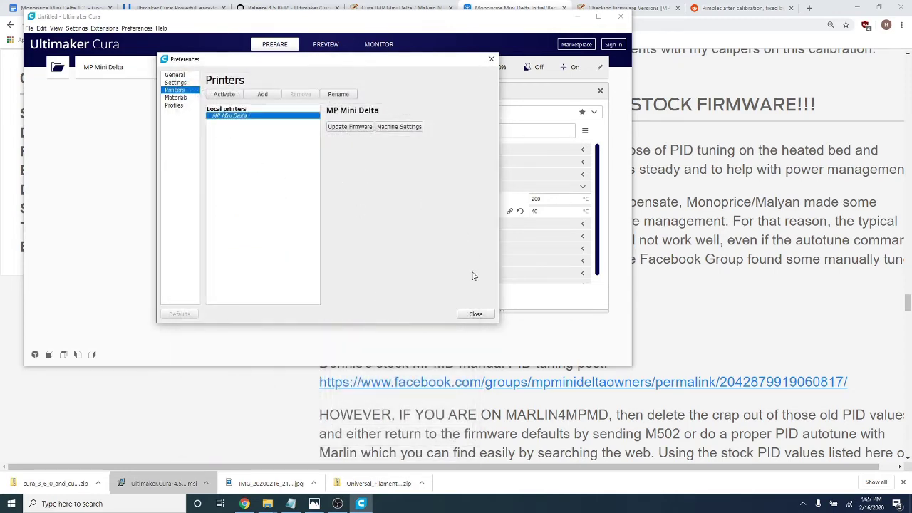
Switch to the MPMD Minis 0.07mm profile, discarding the custom build plate temperature
left_click(474, 315)
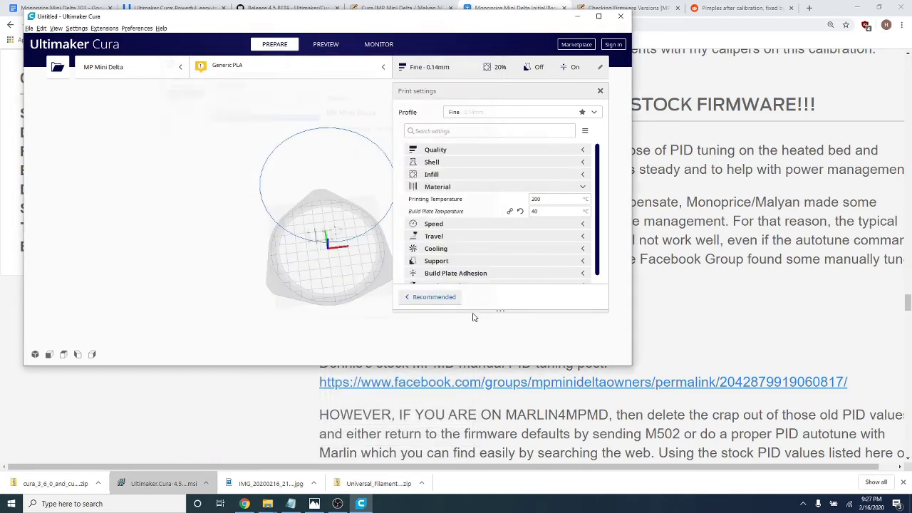
left_click(519, 114)
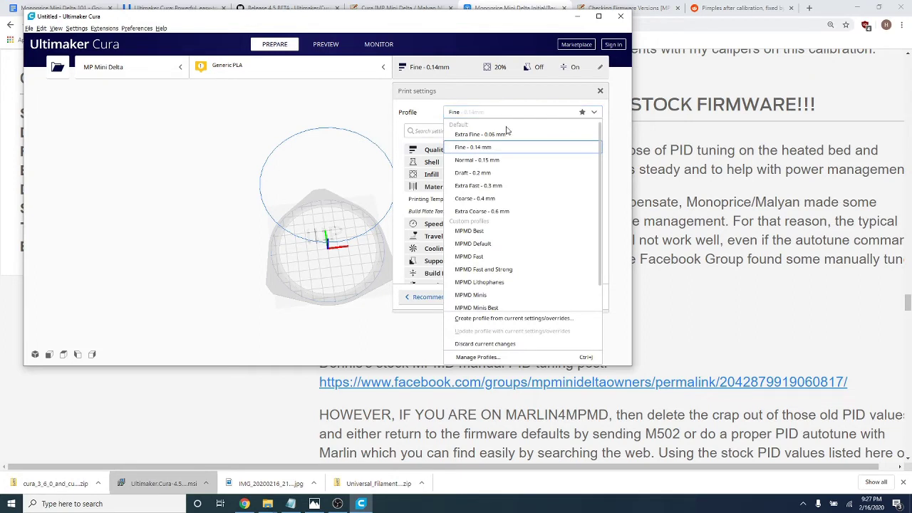
left_click(507, 298)
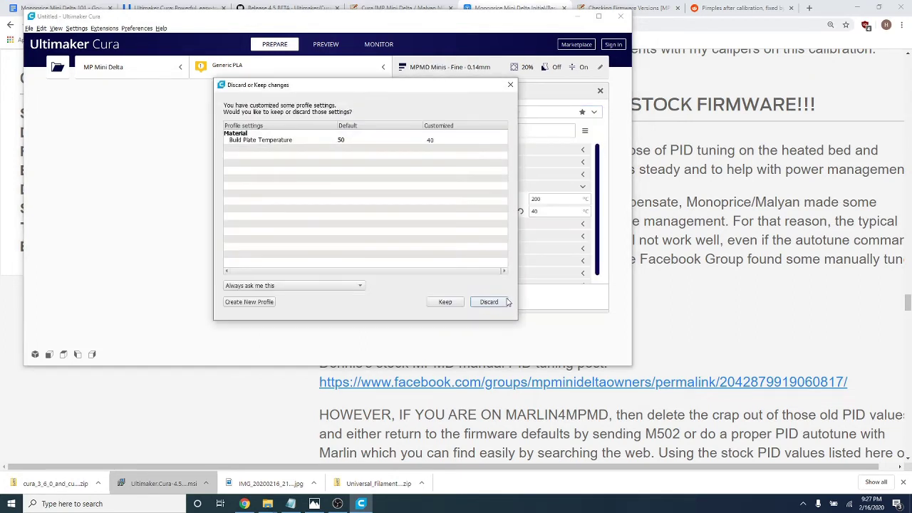
left_click(494, 305)
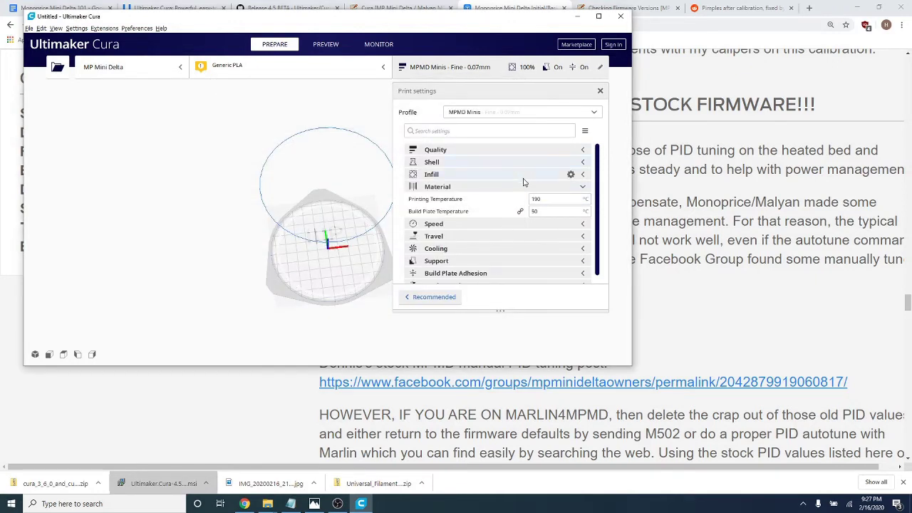
Make Initial Layer Height visible in the setting visibility preferences
left_click(105, 29)
left_click(105, 29)
left_click(77, 28)
left_click(90, 62)
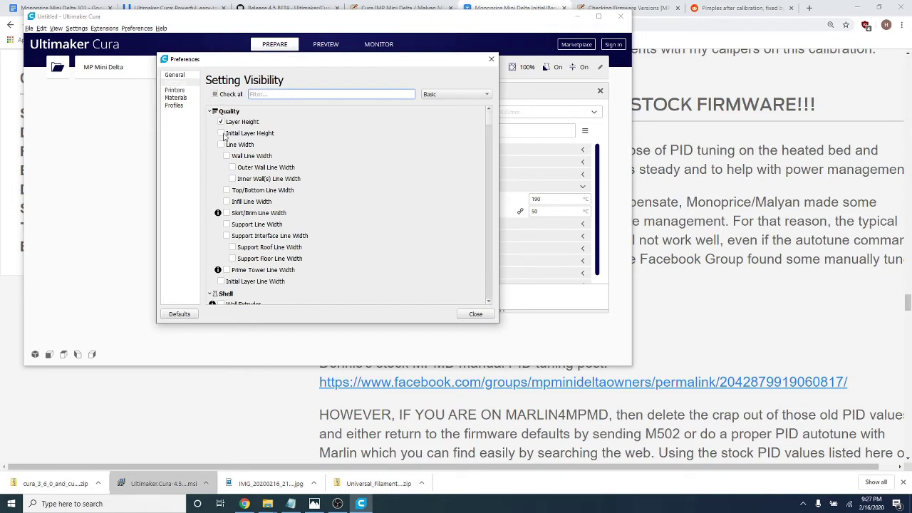
left_click(221, 133)
Filter for 'Flow' and enable Flow, Wall, Top/Bottom and Top Surface Skin Flow
type("Initial sp")
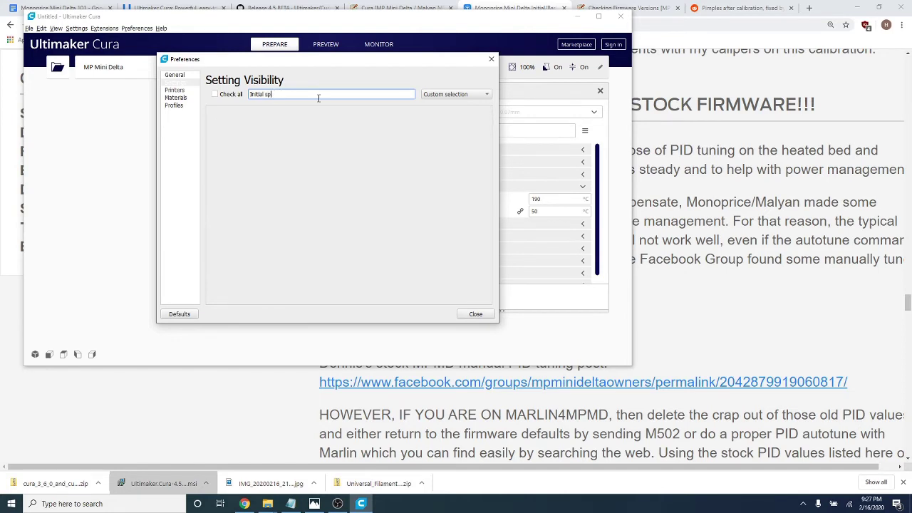
key("BackSpace")
key("BackSpace")
type("layer speed")
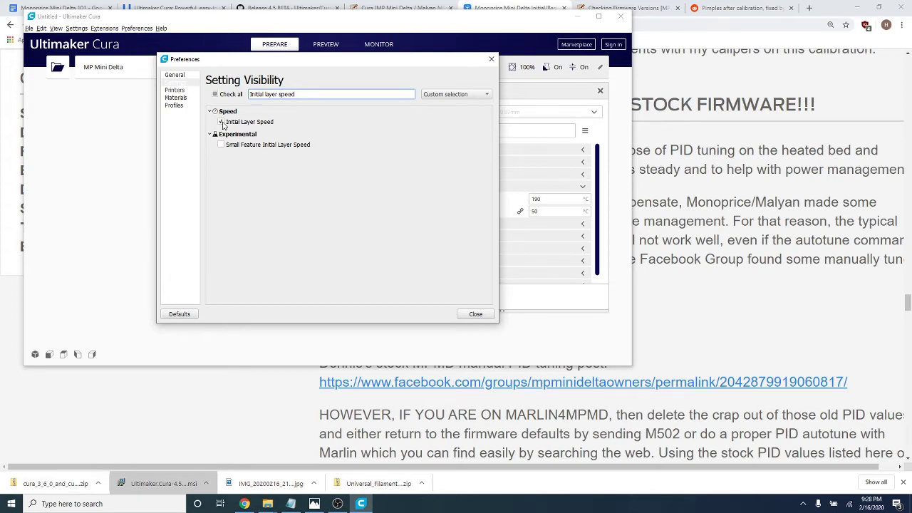
left_click_drag(339, 94, 222, 85)
type("Flow")
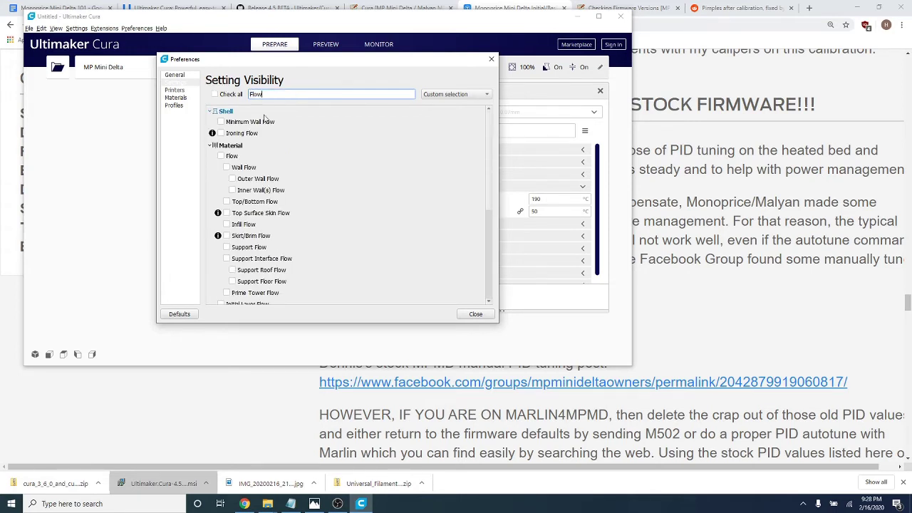
left_click(221, 156)
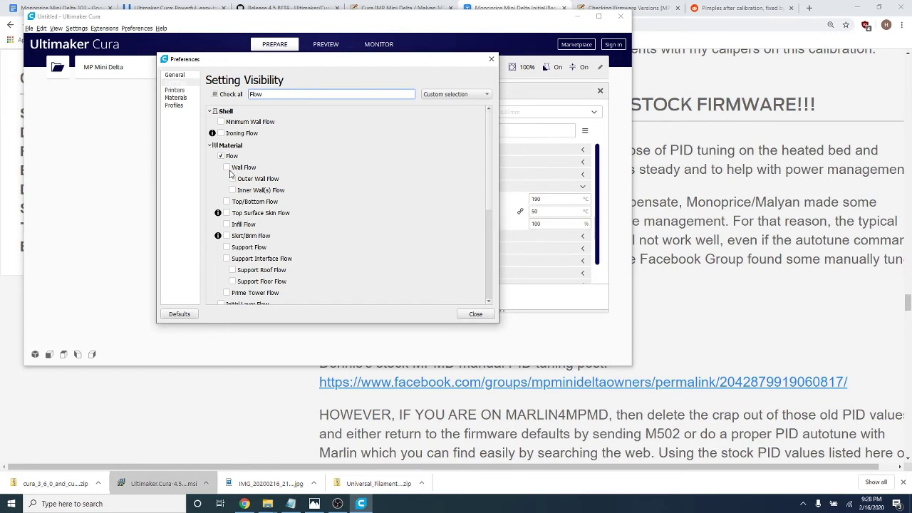
left_click(226, 167)
left_click(226, 202)
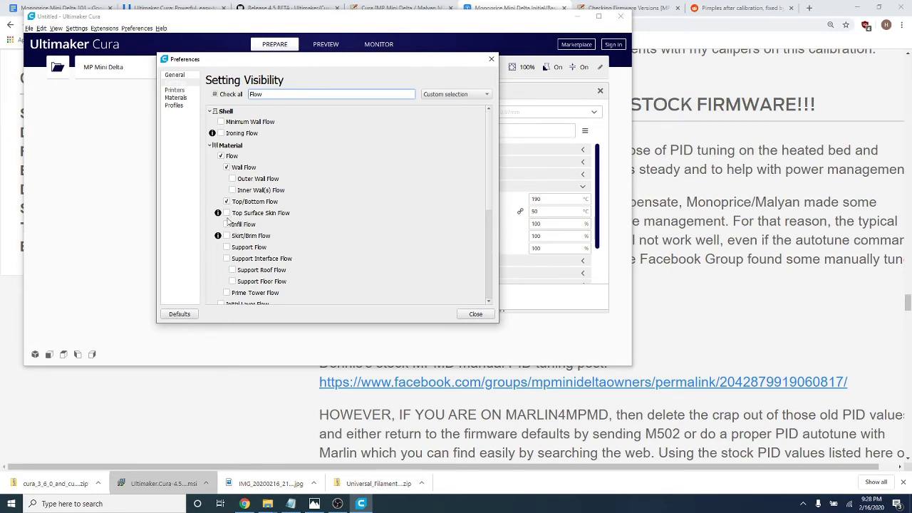
left_click(227, 213)
Enable Infill, Skirt/Brim, Support, Support Interface and Initial Layer Flow visibility
left_click(227, 225)
left_click(226, 236)
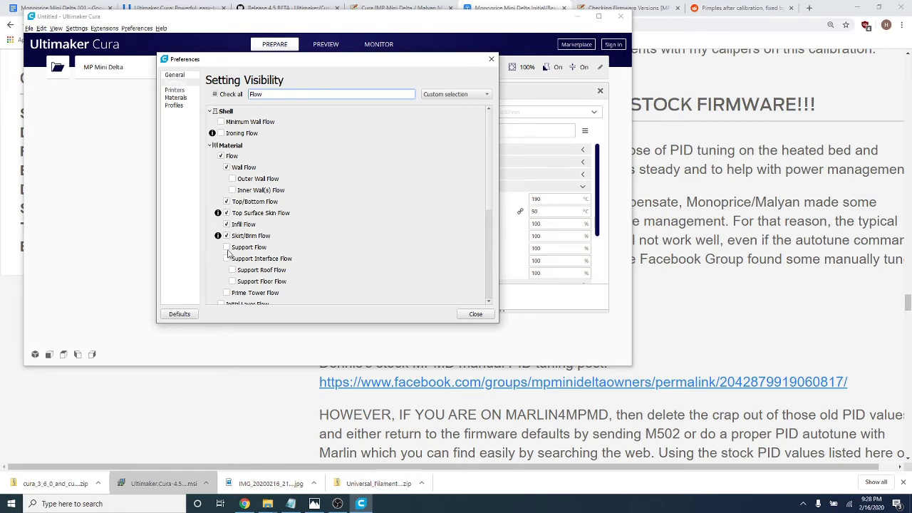
left_click(227, 247)
left_click(226, 258)
scroll(256, 230, "down", 2)
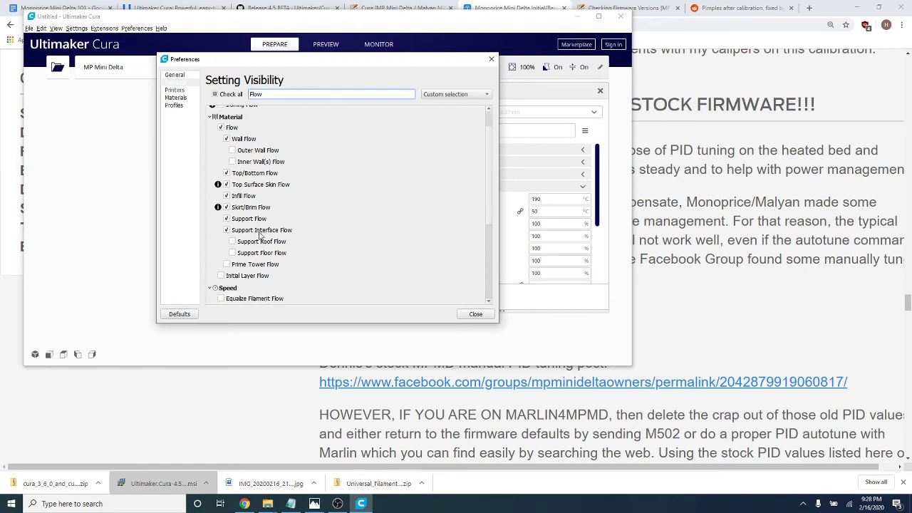
left_click(221, 276)
scroll(275, 222, "up", 2)
scroll(277, 227, "down", 4)
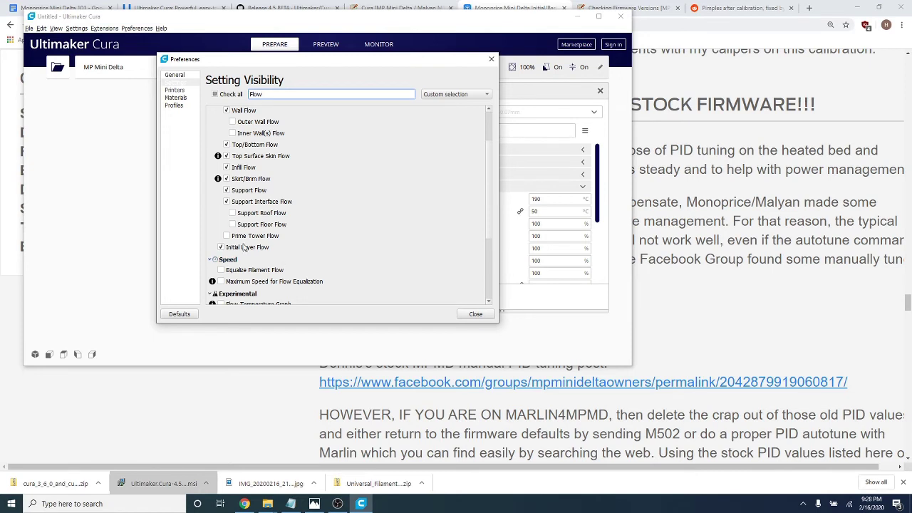
Set Initial Layer Height to 0.28 mm and review the Initial Layer Flow value of 105
left_click(482, 315)
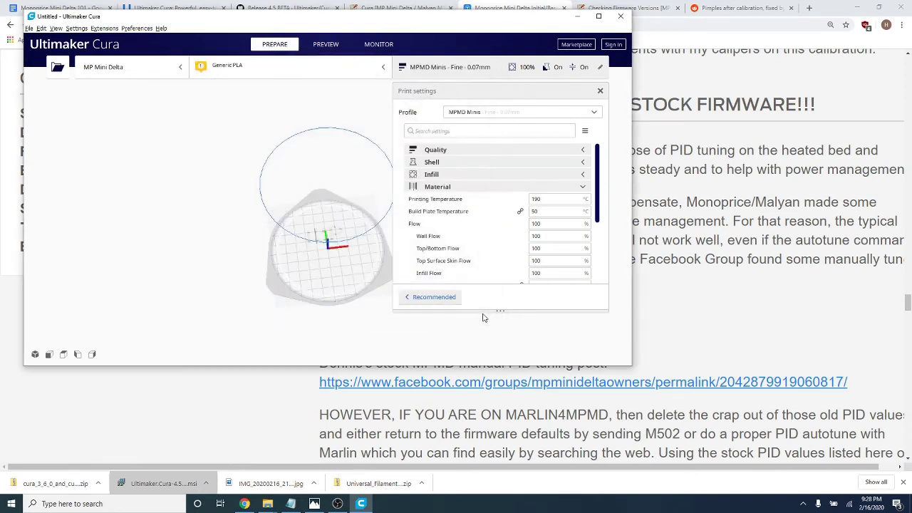
left_click(477, 152)
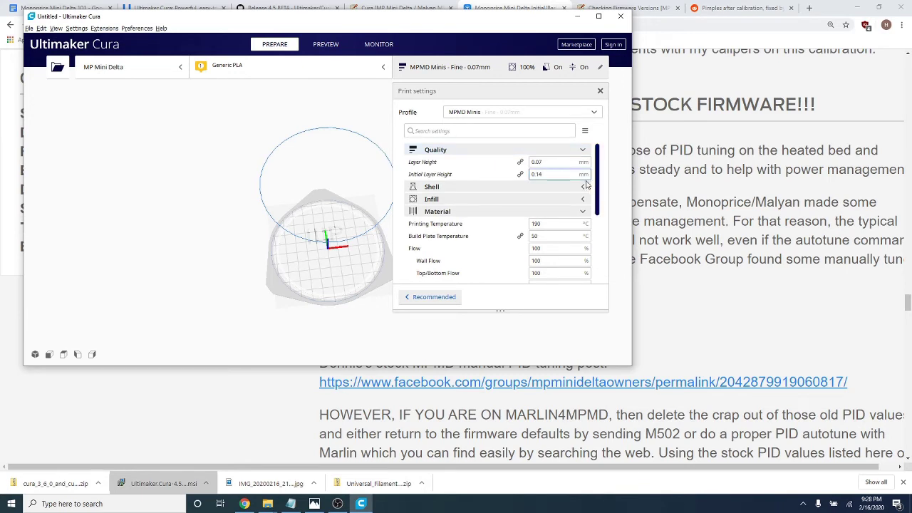
mouse_move(559, 173)
left_click(550, 174)
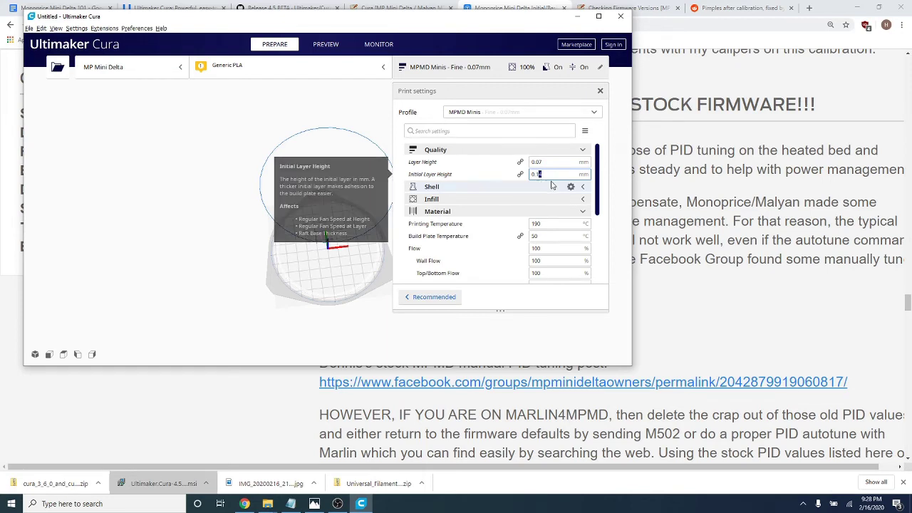
key("BackSpace")
key("BackSpace")
key("BackSpace")
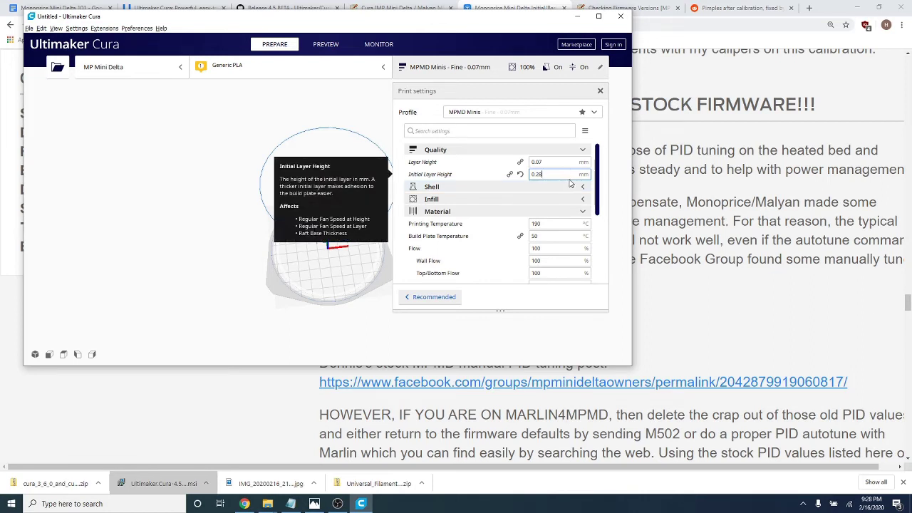
scroll(570, 184, "down", 3)
left_click(552, 264)
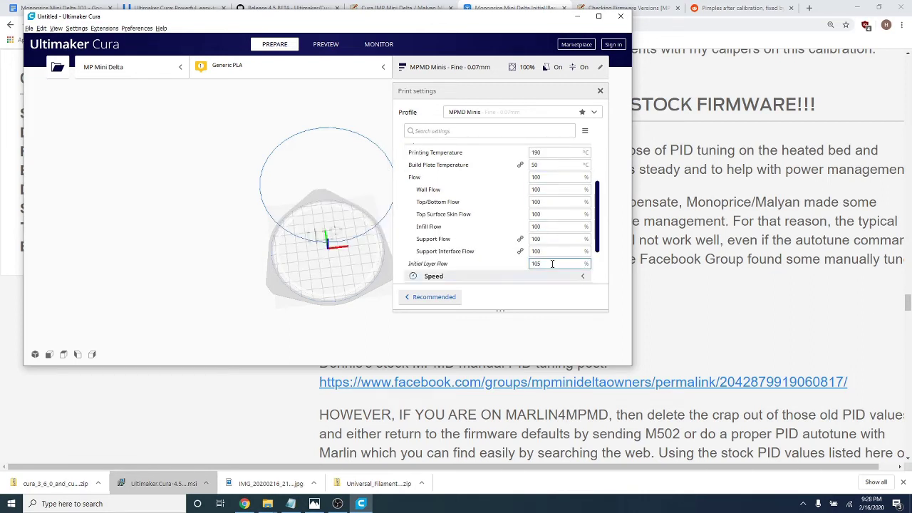
left_click_drag(553, 264, 533, 266)
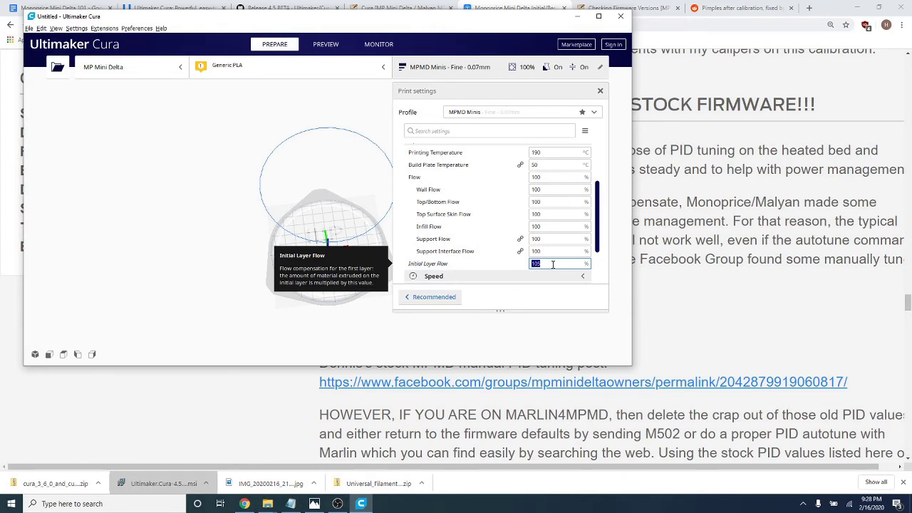
Change Initial Layer Speed from 12.5 to 5 mm/s
scroll(553, 264, "down", 2)
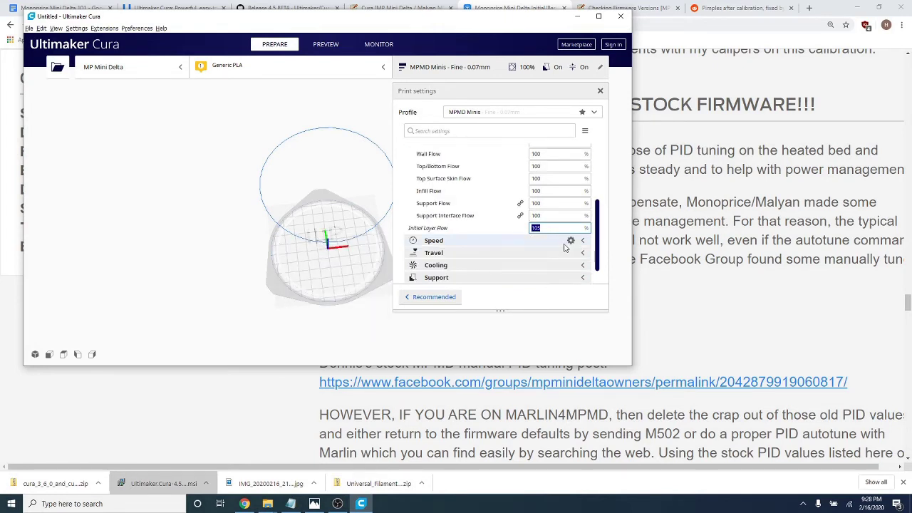
scroll(542, 257, "down", 1)
left_click(477, 216)
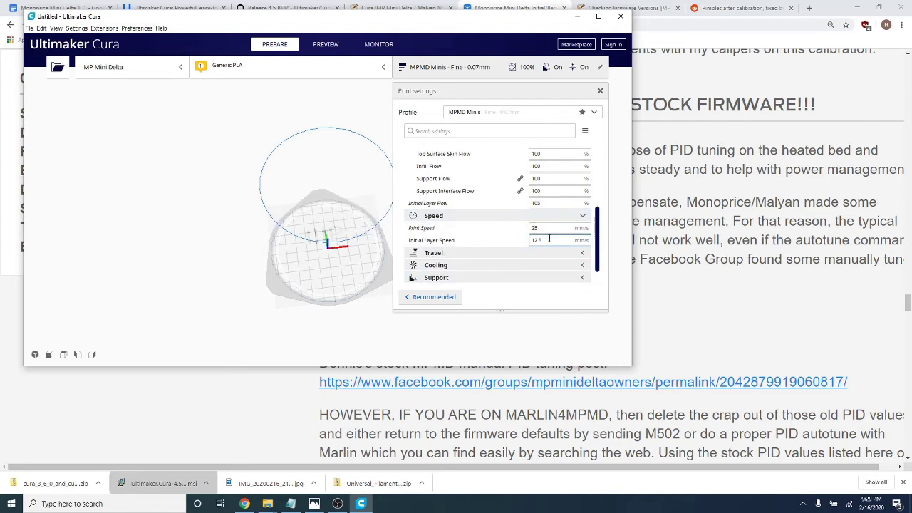
left_click_drag(548, 242, 524, 243)
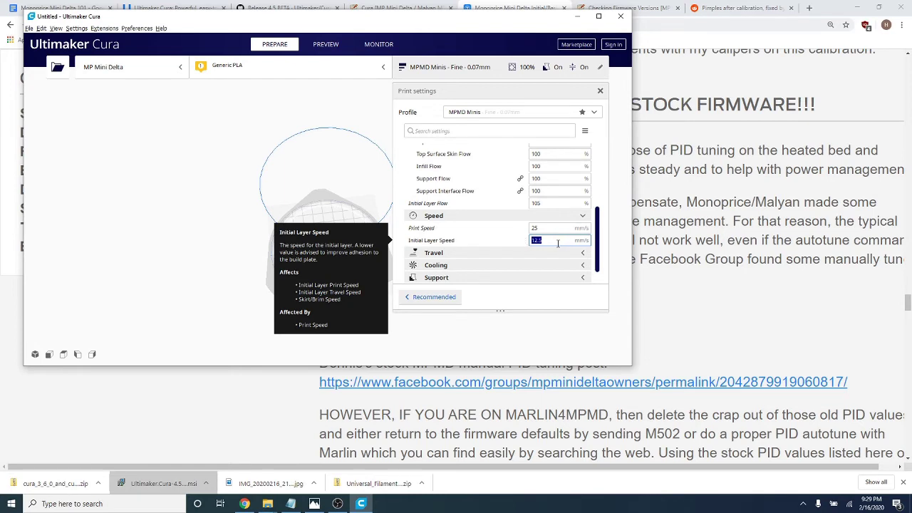
type("5")
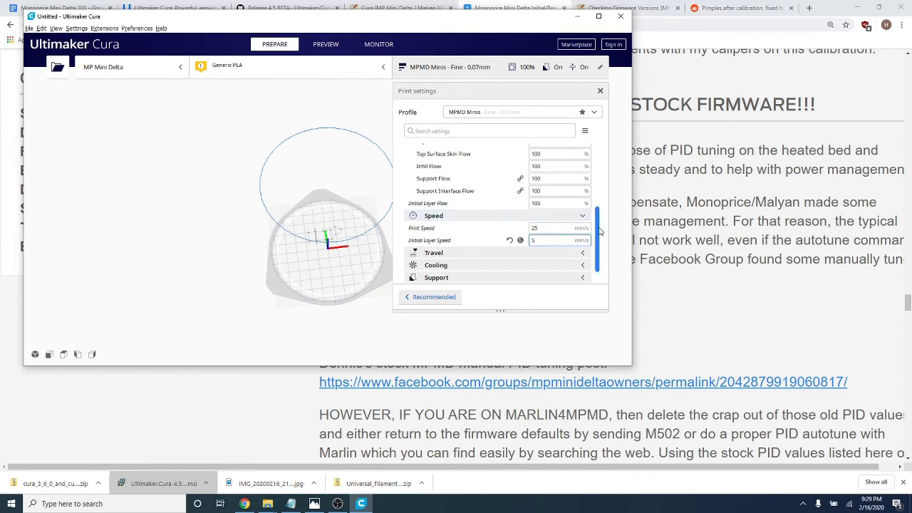
left_click_drag(598, 228, 612, 181)
left_click(556, 217)
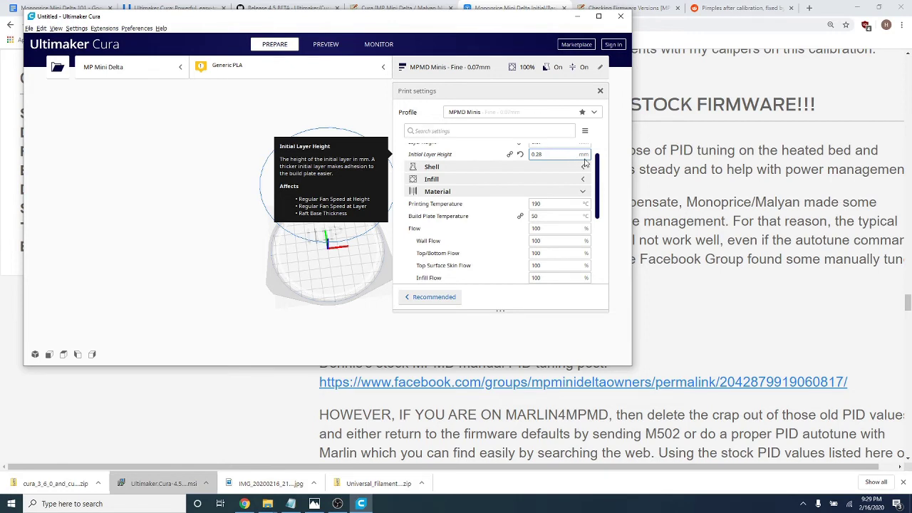
left_click_drag(597, 165, 610, 143)
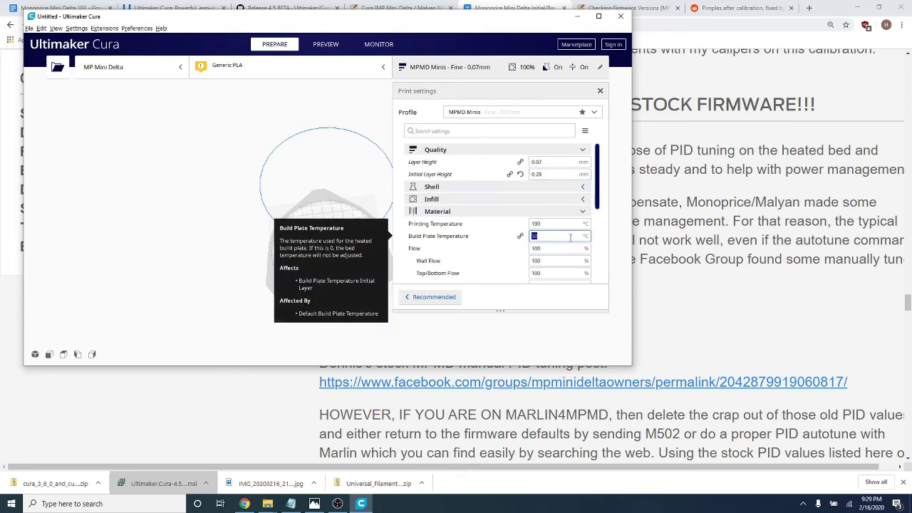
double_click(534, 236)
type("50")
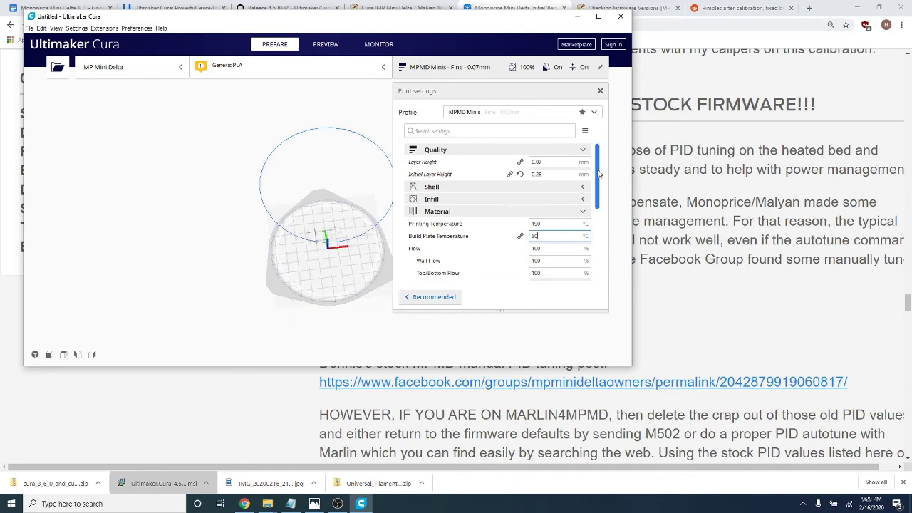
left_click_drag(599, 174, 596, 203)
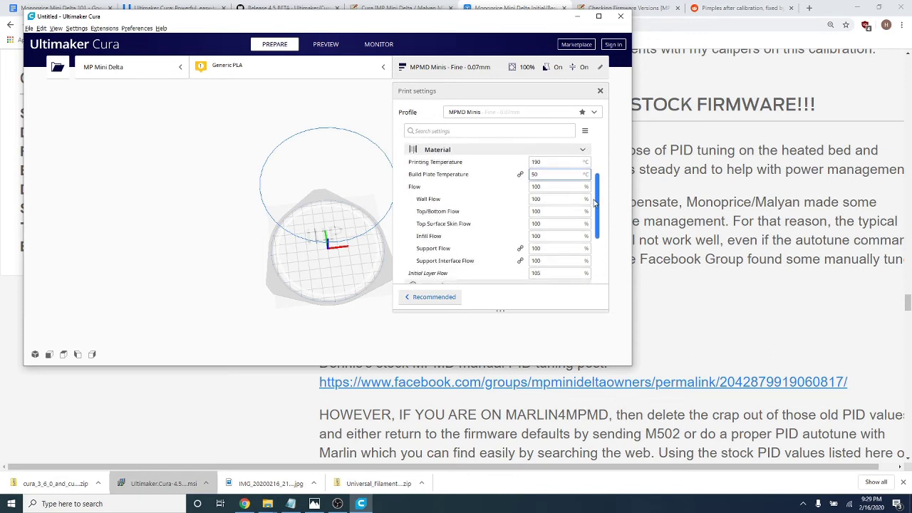
double_click(544, 174)
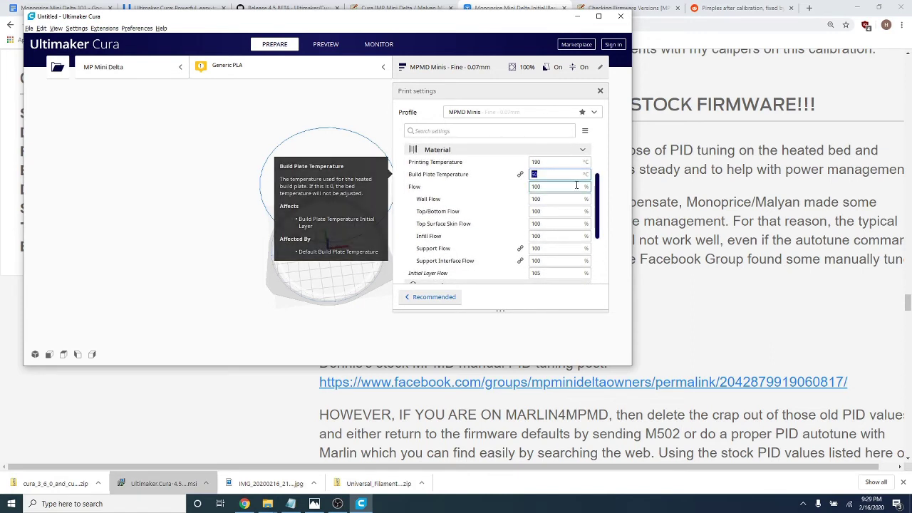
left_click(564, 162)
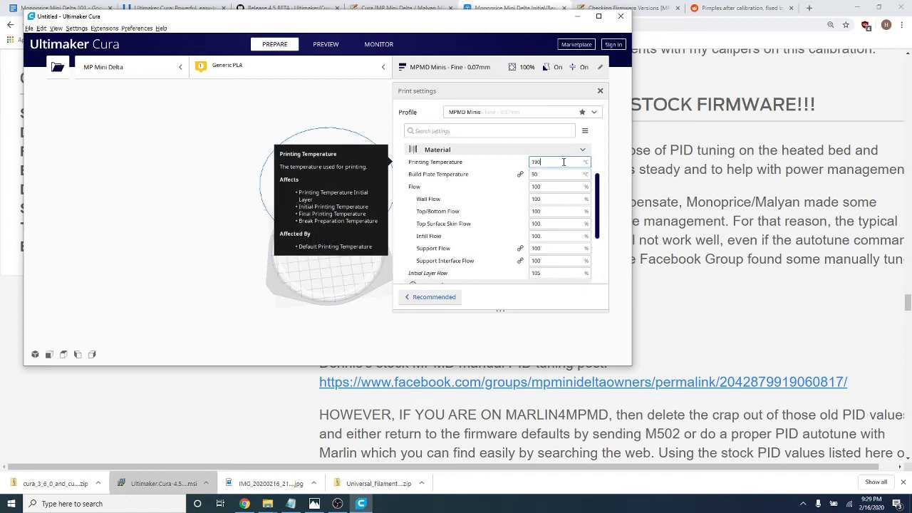
left_click_drag(546, 168, 532, 169)
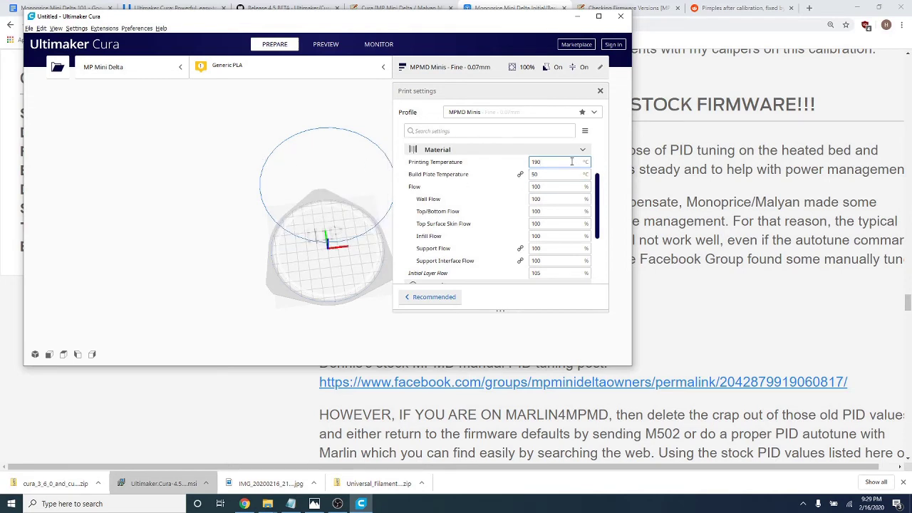
left_click_drag(558, 163, 506, 162)
left_click(569, 164)
left_click_drag(577, 164, 531, 162)
Open Universal_filament_filter.stl from the files folder onto the build plate
left_click(30, 28)
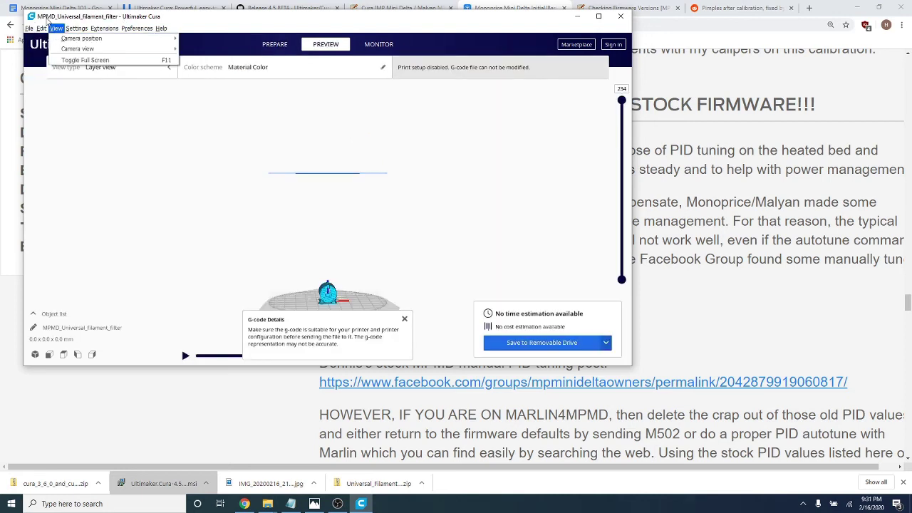
left_click(30, 28)
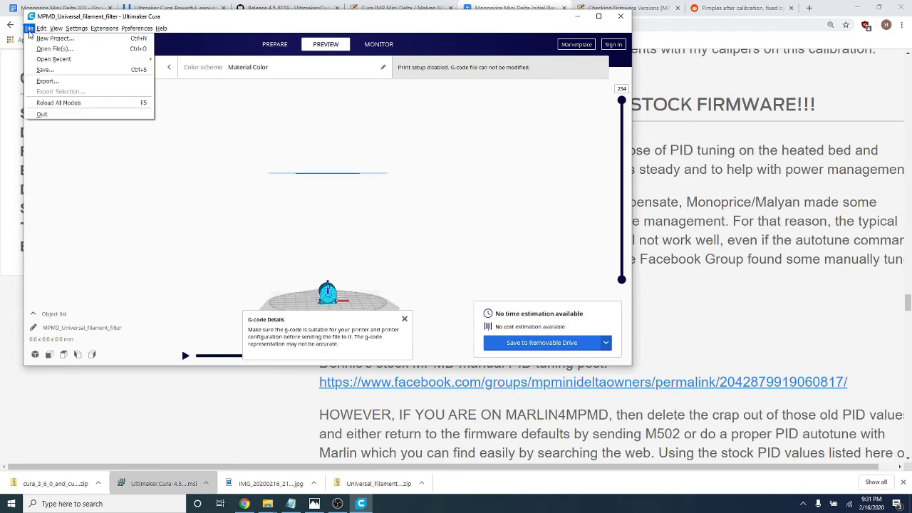
left_click(48, 49)
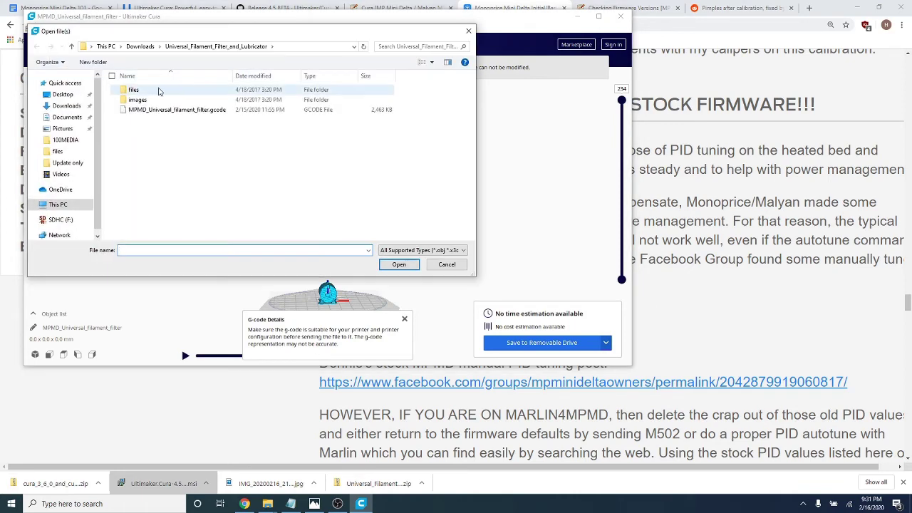
left_click(154, 91)
double_click(153, 91)
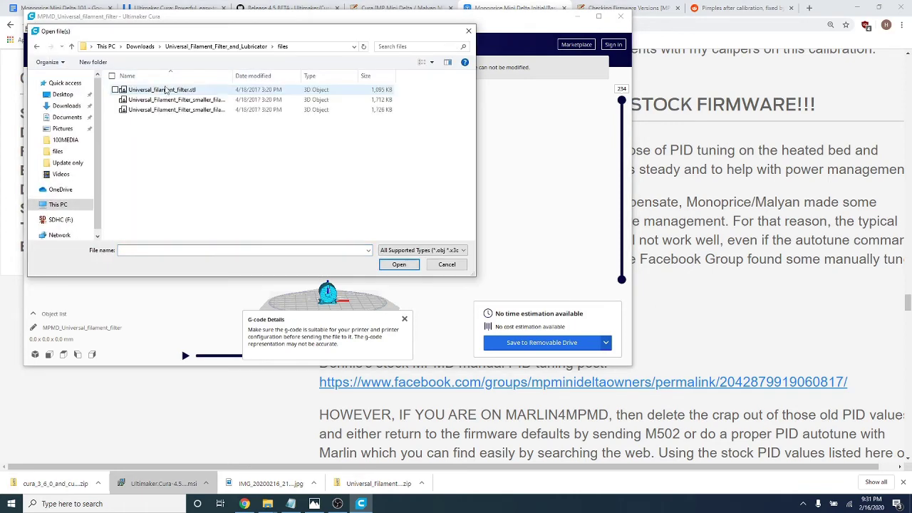
double_click(226, 94)
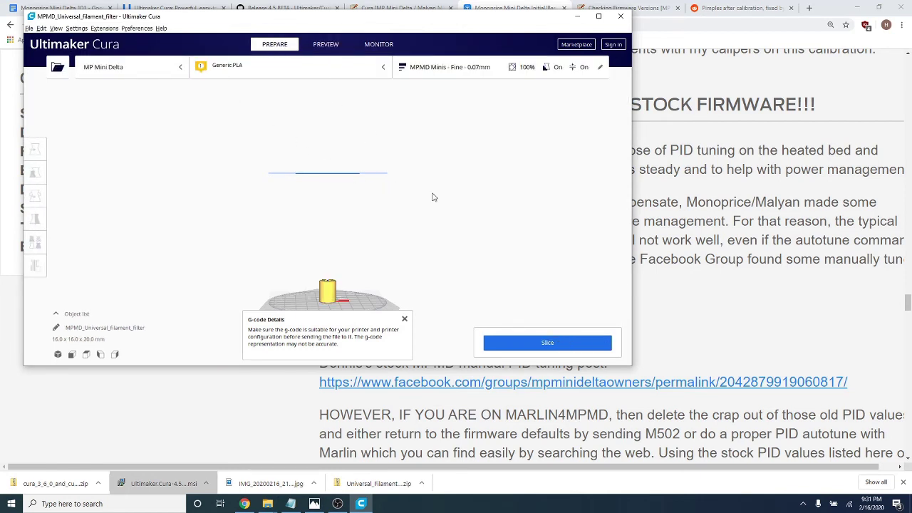
Expand the Support settings and keep Support Placement at Everywhere
left_click(456, 71)
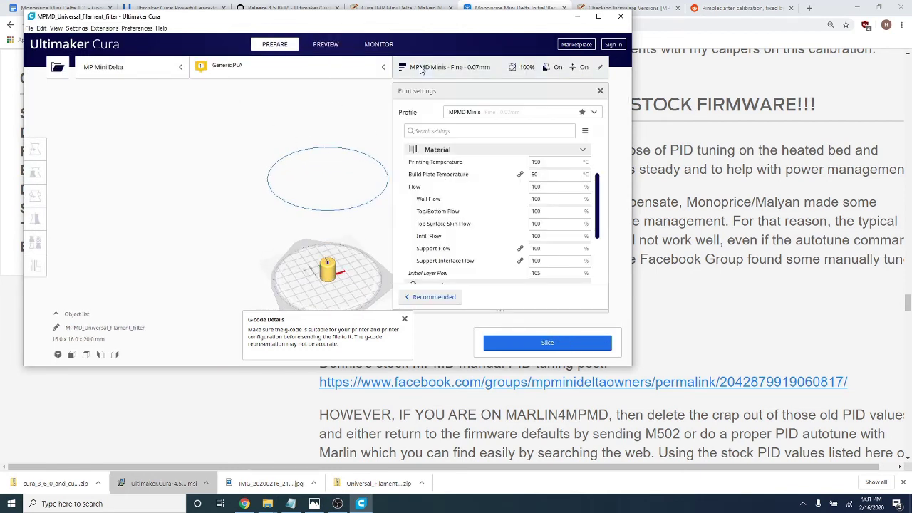
scroll(597, 207, "down", 1)
scroll(597, 214, "down", 3)
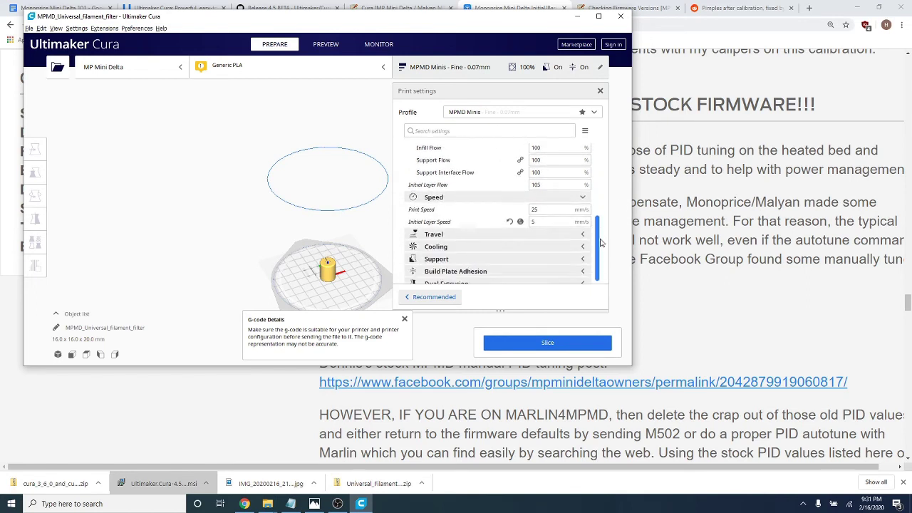
left_click(598, 251)
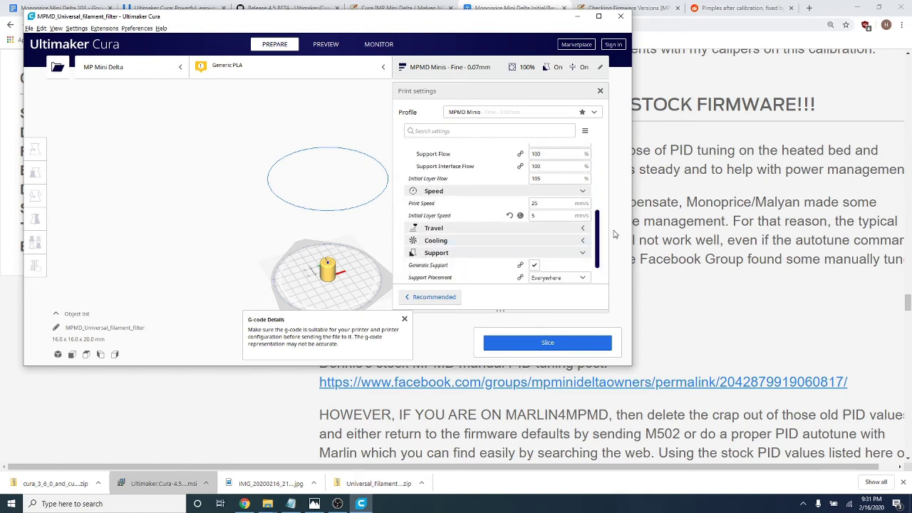
scroll(602, 239, "down", 2)
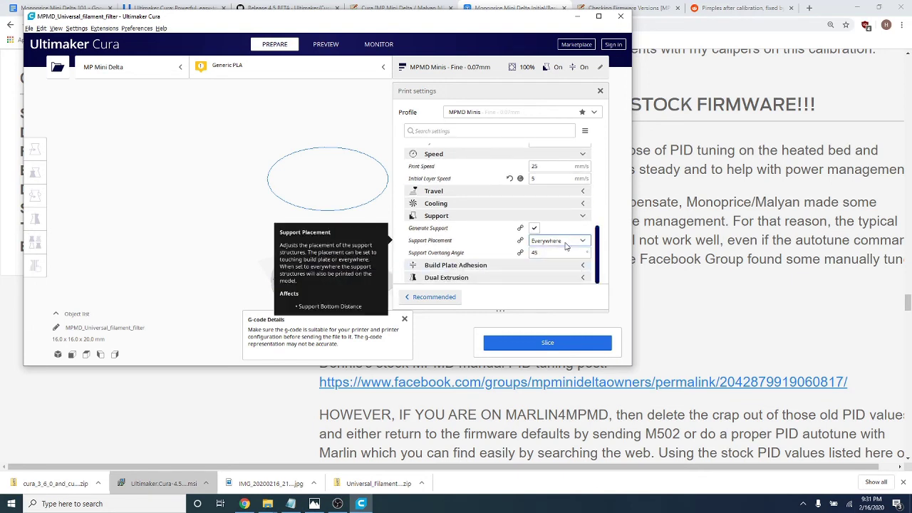
left_click(565, 243)
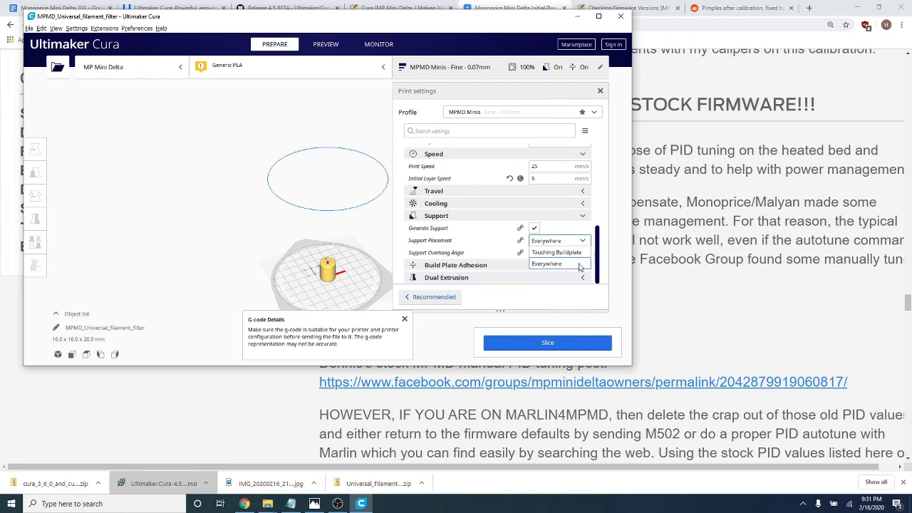
left_click(579, 265)
Rotate the filter model 90° so the cylinder lies on its side
left_click(327, 274)
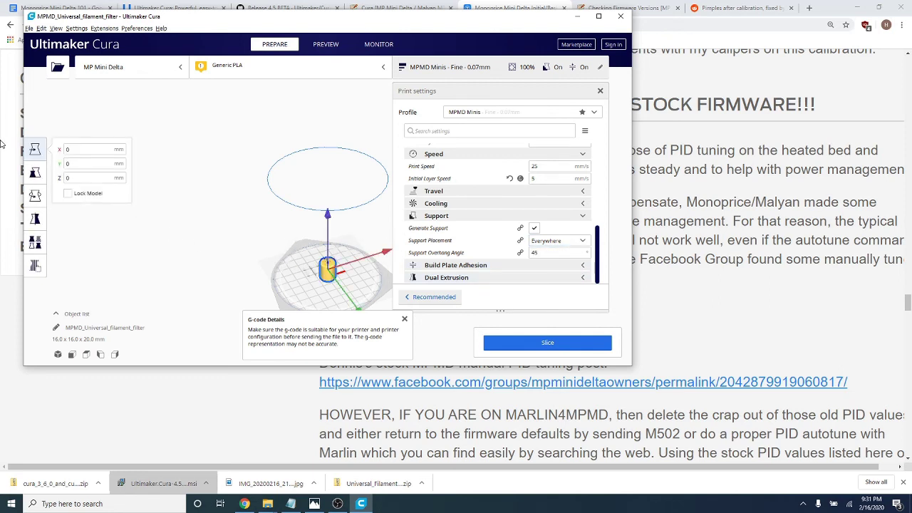
left_click(36, 196)
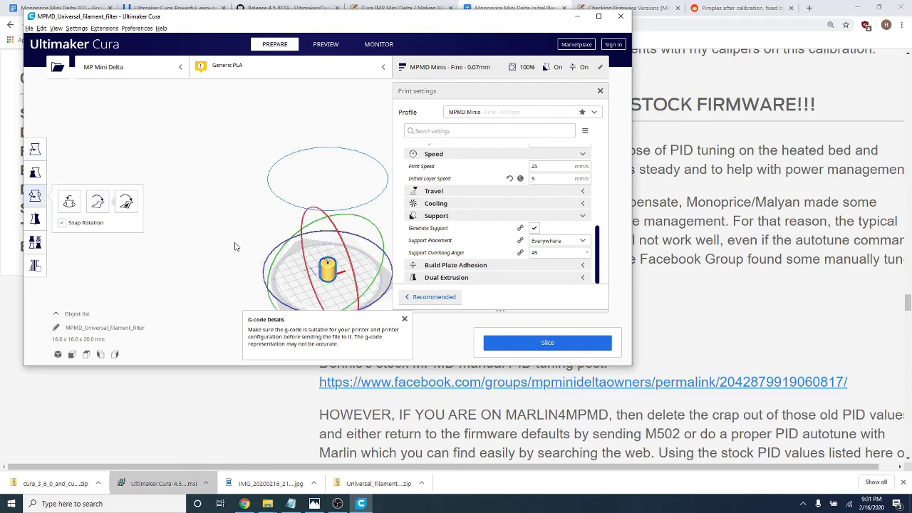
right_click_drag(224, 281, 320, 227)
left_click_drag(319, 227, 369, 306)
left_click(182, 249)
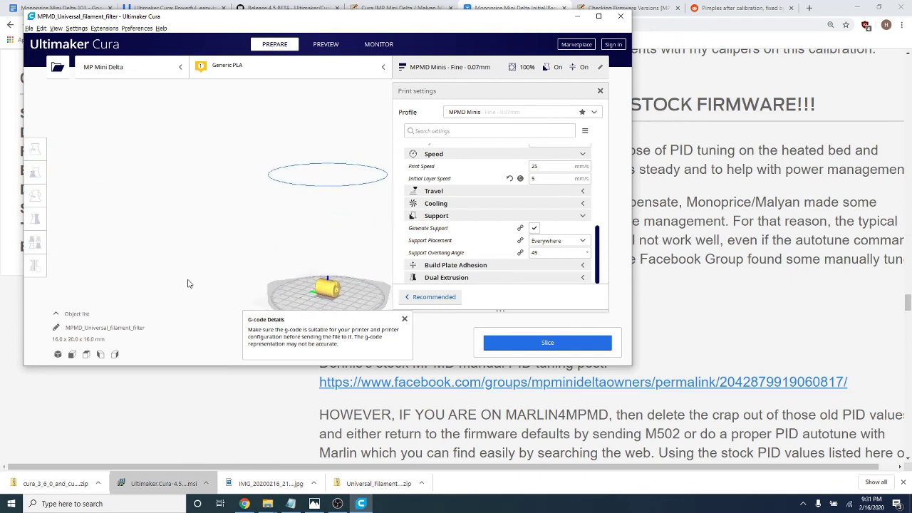
Orbit, pan and zoom the view to inspect the rotated cylinder on the plate
right_click_drag(188, 281, 129, 272)
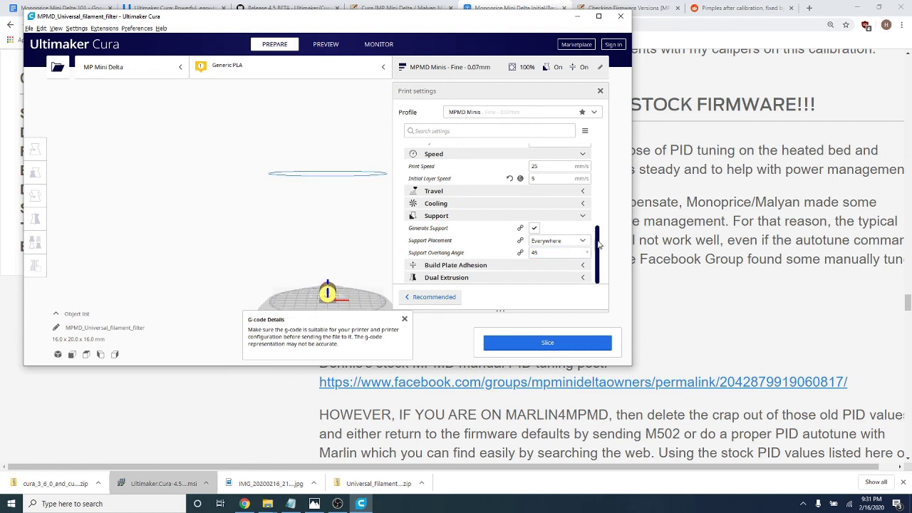
left_click_drag(598, 246, 596, 161)
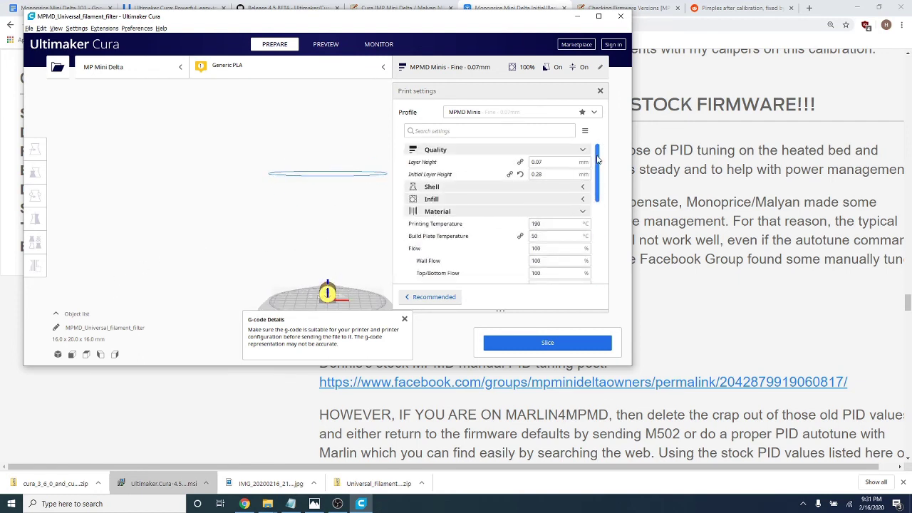
right_click_drag(205, 227, 298, 288)
middle_click_drag(290, 274, 276, 145)
scroll(279, 148, "up", 3)
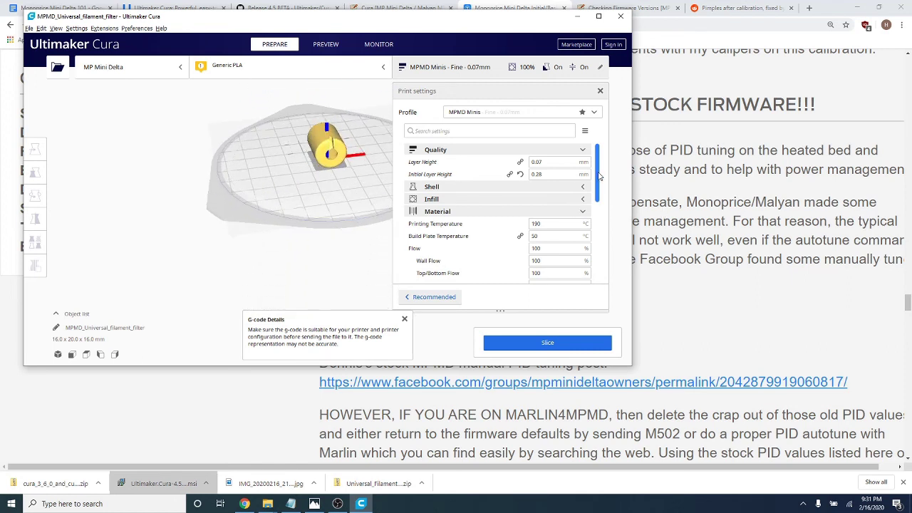
left_click_drag(600, 177, 599, 284)
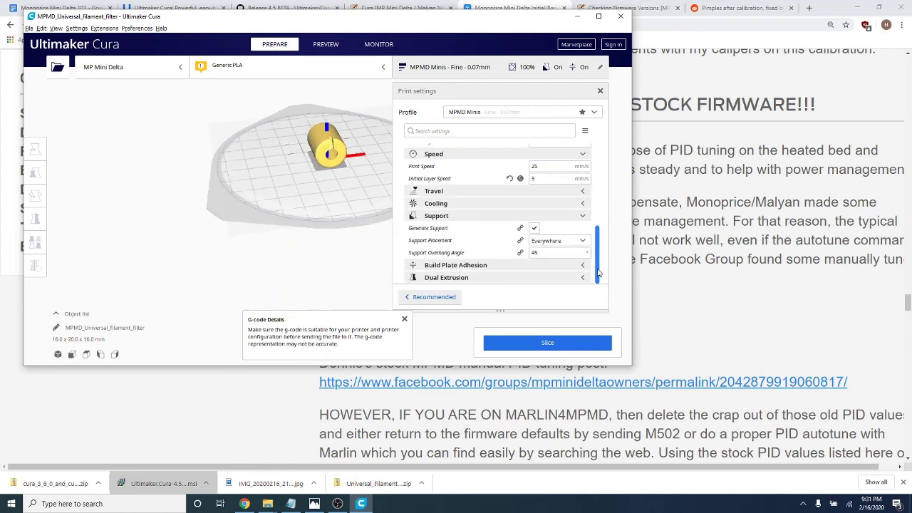
Turn off Generate Support and slice the filter model, estimating 1 h 27 min and 2 g of filament
left_click(534, 229)
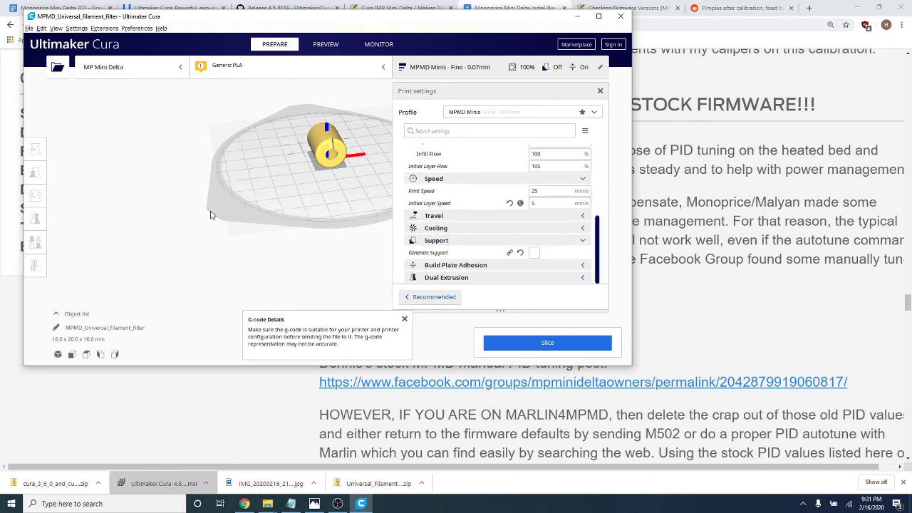
right_click_drag(211, 215, 203, 205)
left_click(575, 342)
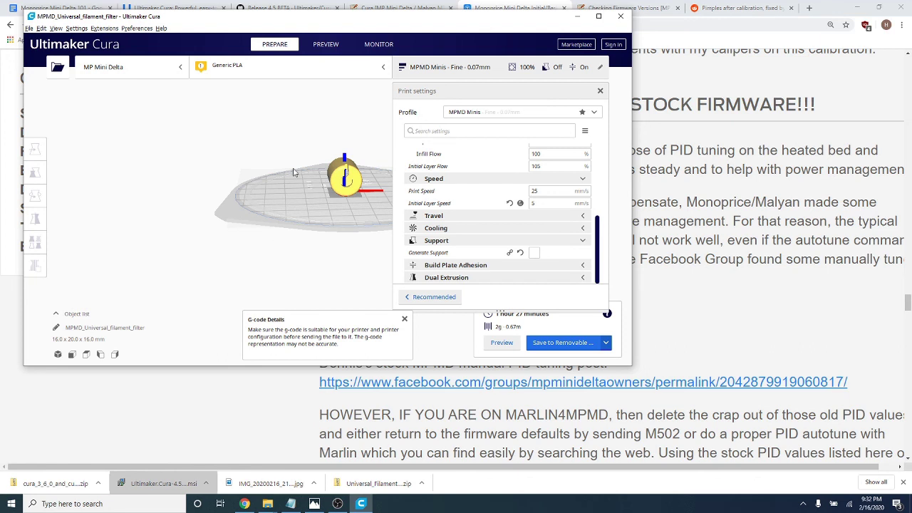
Preview the sliced layers down to layer 209, then save MPMD_Universal_filament_filter.gcode to removable drive F:
left_click(324, 46)
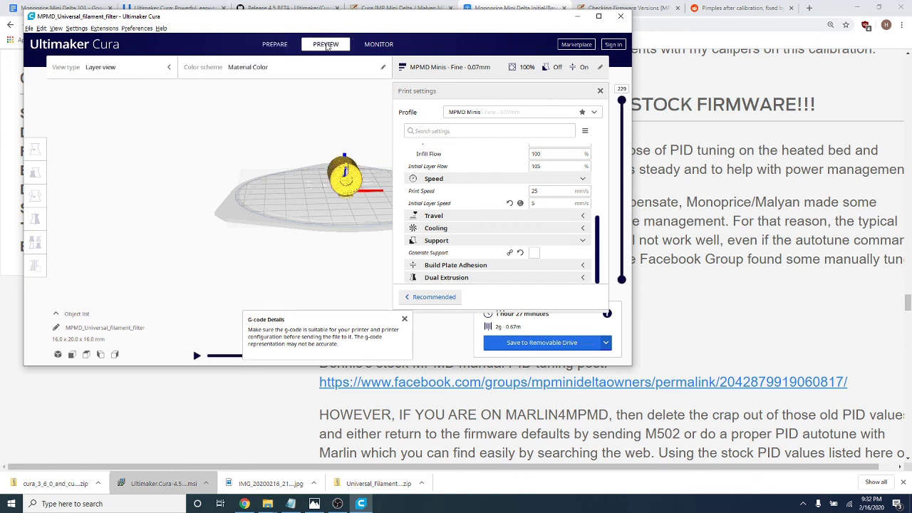
right_click_drag(261, 137, 286, 151)
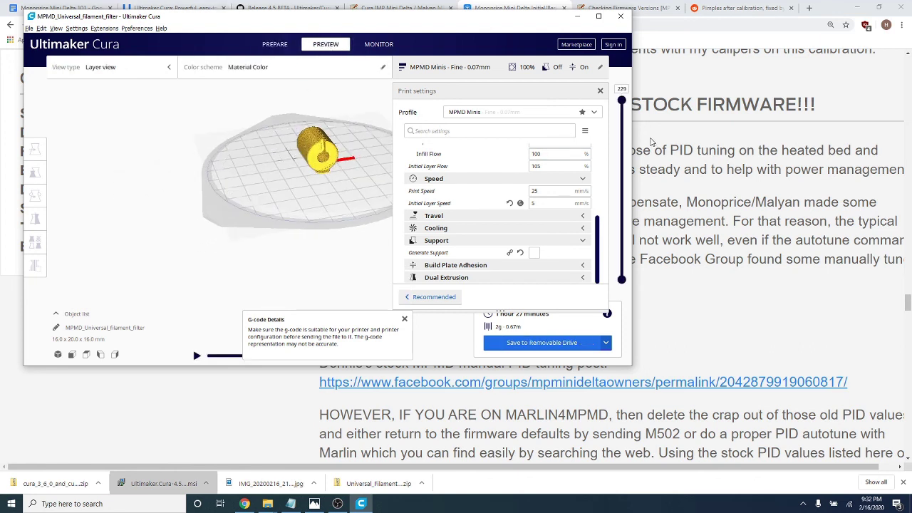
mouse_move(623, 101)
left_mouse_down()
mouse_move(636, 278)
mouse_move(633, 93)
mouse_move(618, 257)
mouse_move(632, 88)
left_mouse_up()
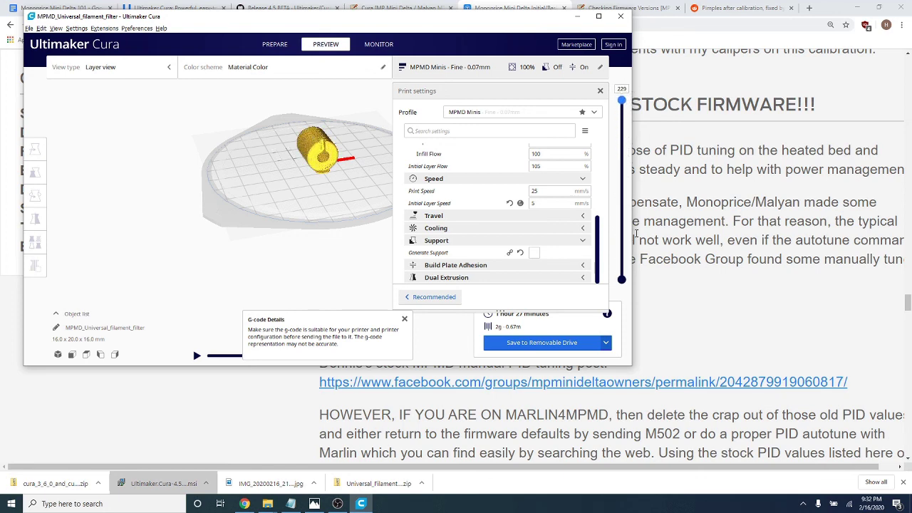
left_click(549, 345)
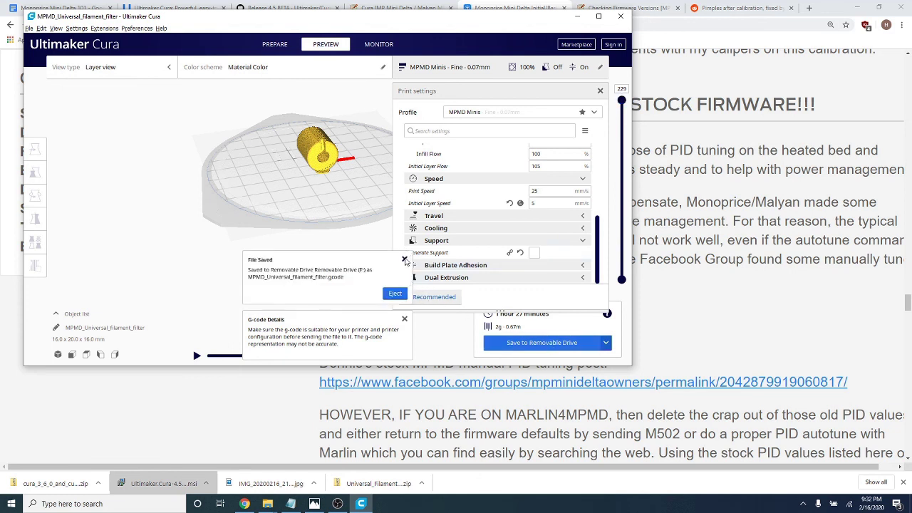
left_click(405, 260)
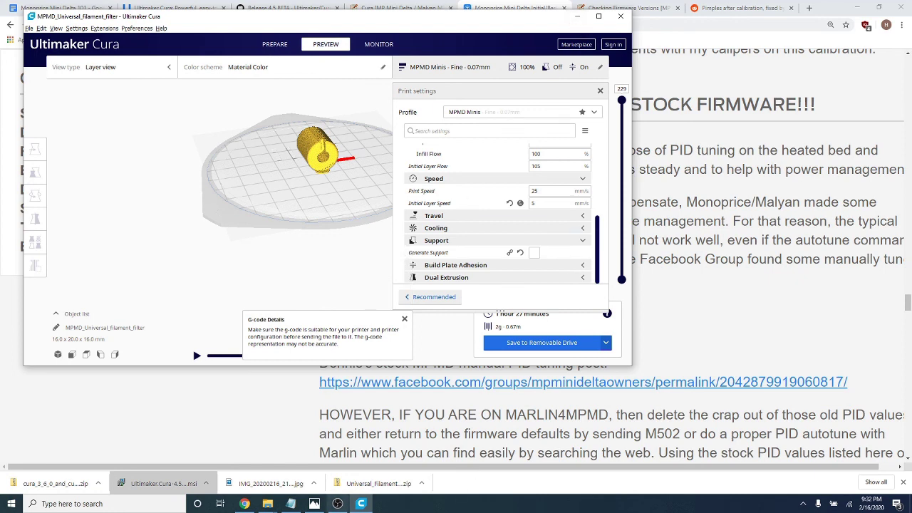
Bring up the photo IMG_20200216_210230328.jpg of the printed white filament filter in Photos
left_click(313, 504)
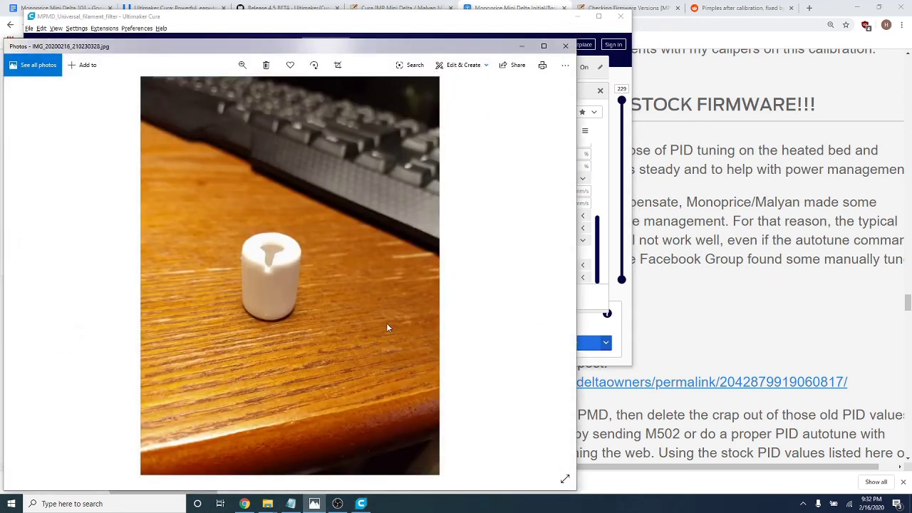